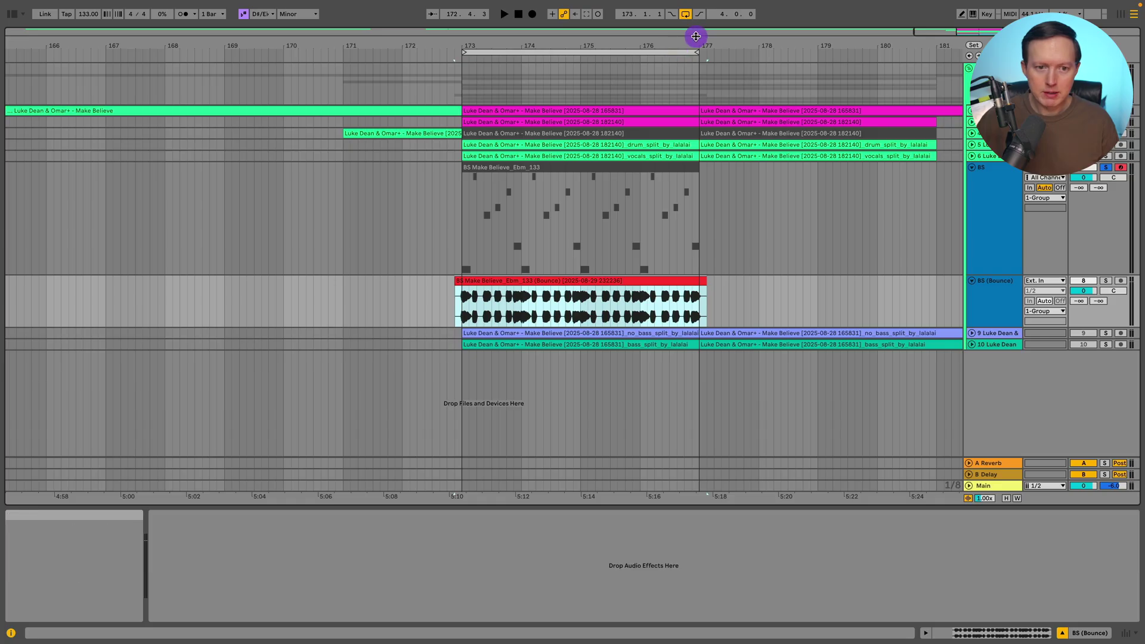
- Collapse the BS and BS (Bounce) tracks and move the no-bass stem track above them
{"action": "left_click_drag", "start_coordinate": [696, 37], "coordinate": [705, 113]}
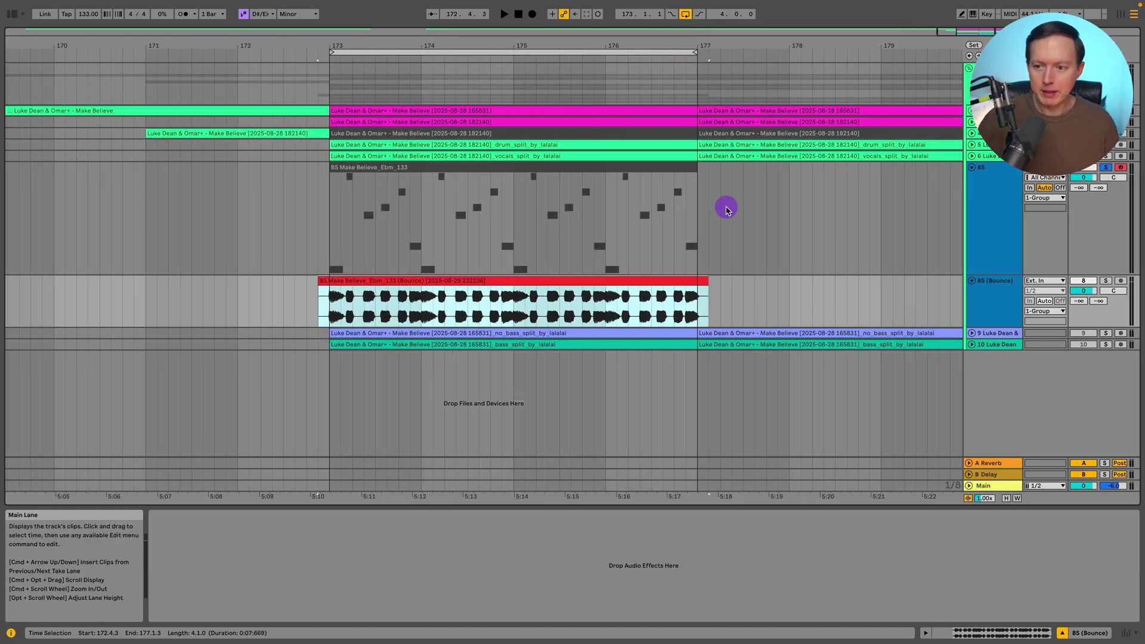
{"action": "left_click", "coordinate": [994, 224]}
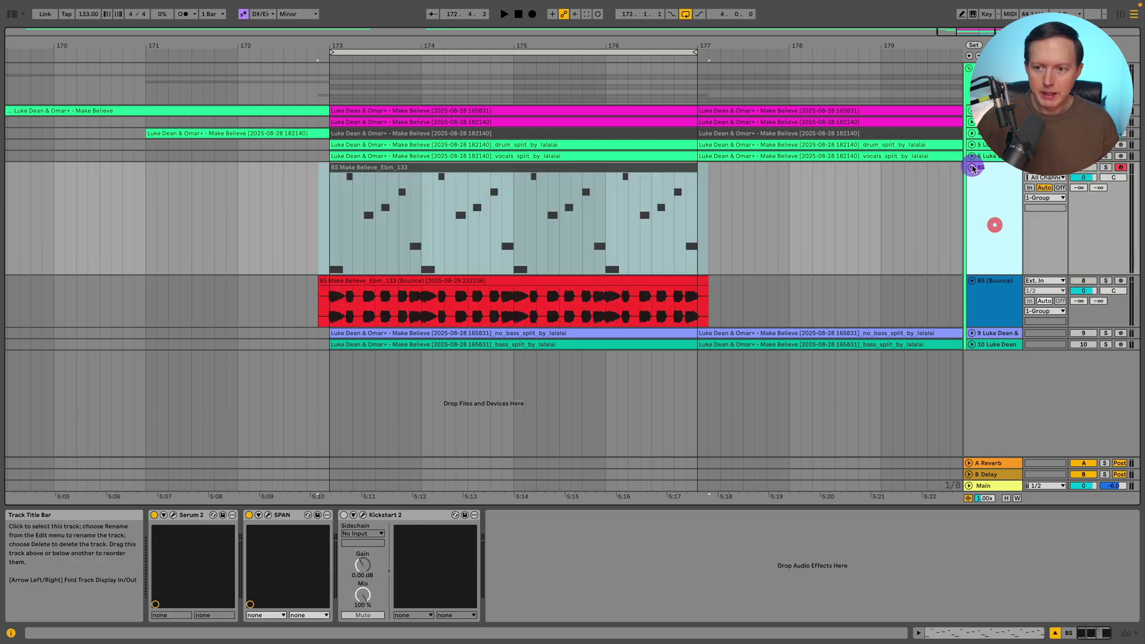
{"action": "left_click", "coordinate": [972, 168]}
{"action": "left_click", "coordinate": [971, 180]}
{"action": "left_click_drag", "start_coordinate": [981, 190], "coordinate": [973, 168]}
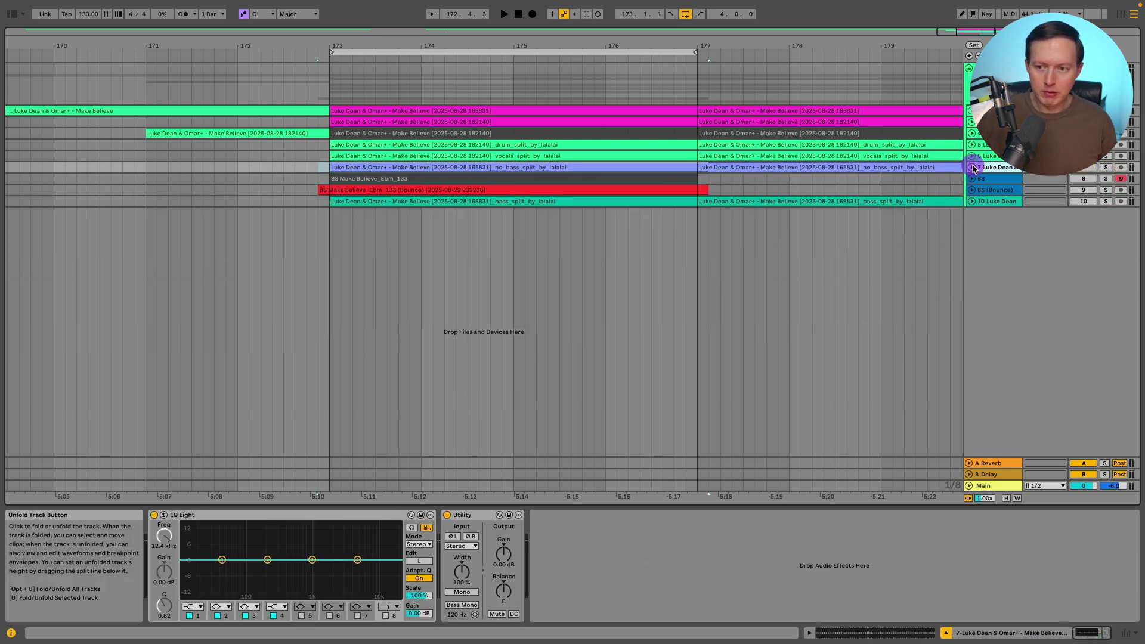
- Expand the no-bass, vocals and drum stem tracks and place the insert marker at bar 173 on the no-bass track
{"action": "left_click", "coordinate": [972, 168]}
{"action": "left_click", "coordinate": [973, 155]}
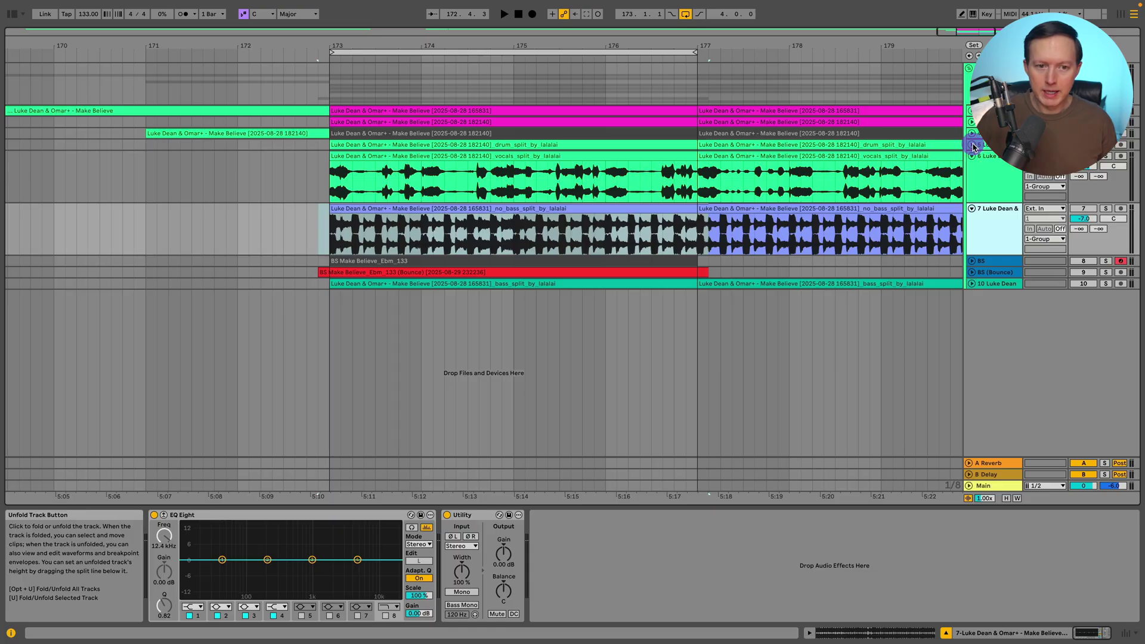
{"action": "left_click", "coordinate": [971, 145]}
{"action": "left_click", "coordinate": [384, 261]}
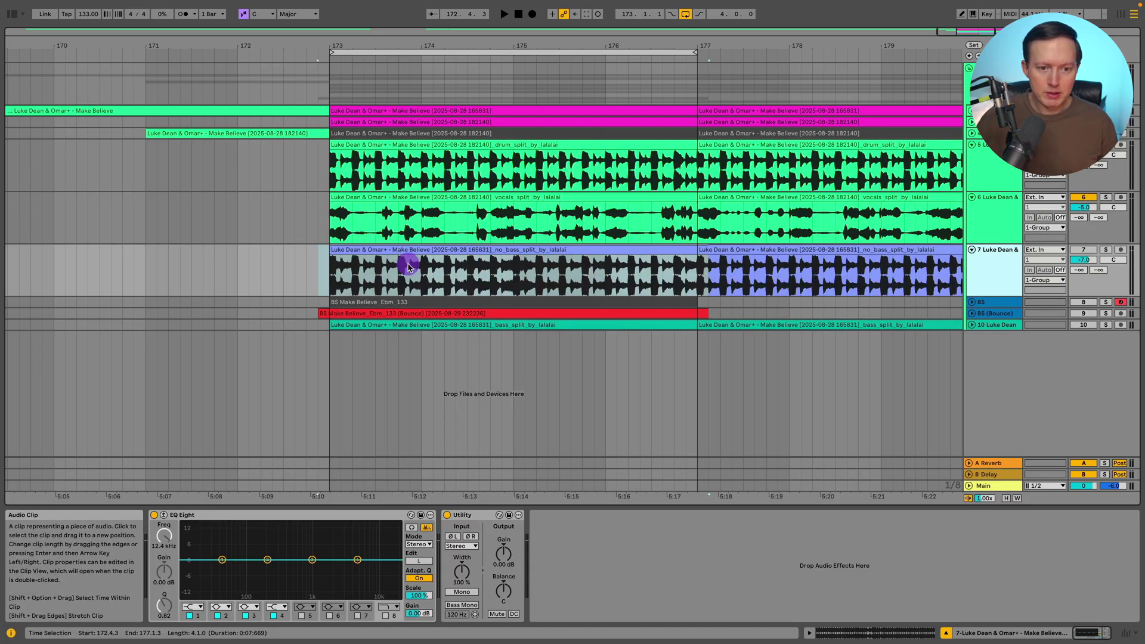
{"action": "left_click", "coordinate": [334, 283]}
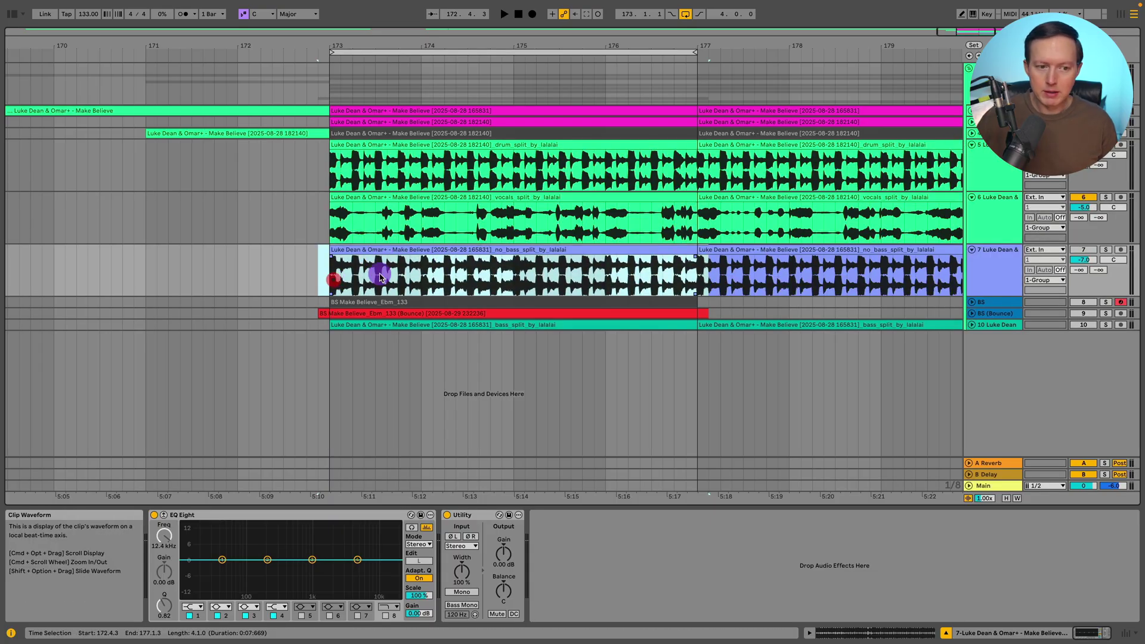
{"action": "left_click", "coordinate": [332, 275]}
- Expand the bass stem track, move it directly above the no-bass track and select its first clip
{"action": "left_click", "coordinate": [981, 329]}
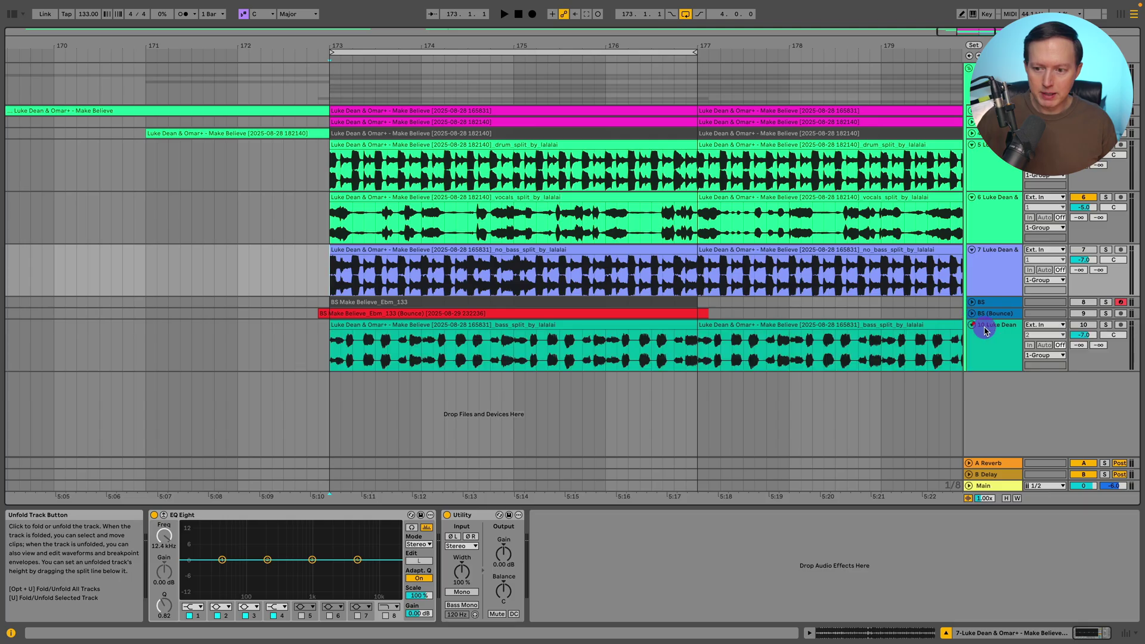
{"action": "left_click_drag", "start_coordinate": [984, 331], "coordinate": [984, 241]}
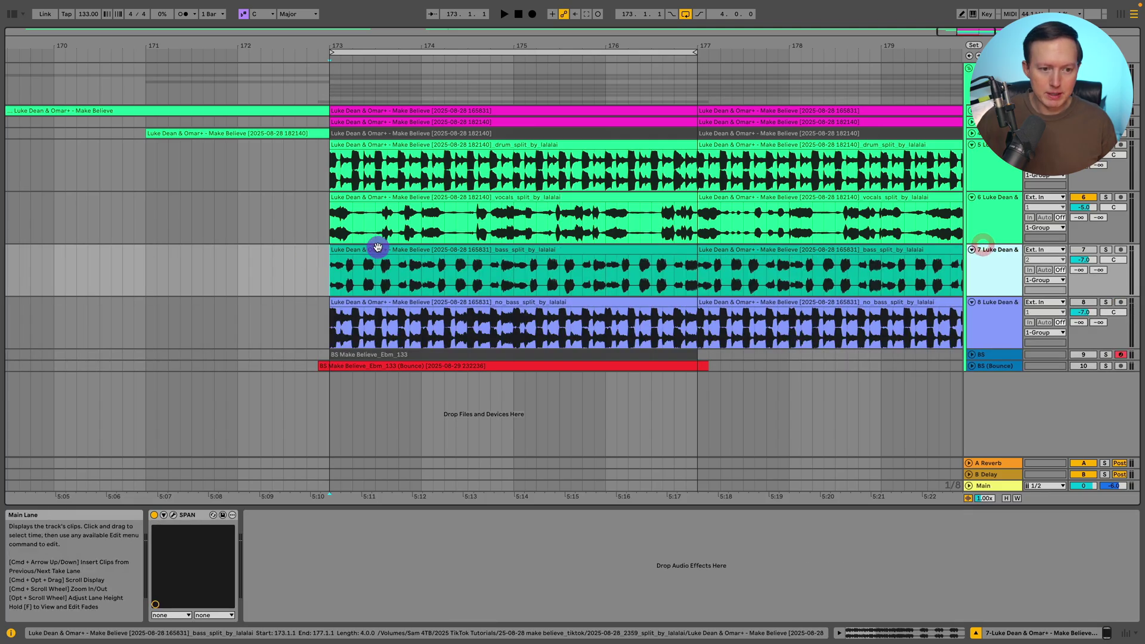
{"action": "left_click", "coordinate": [409, 250]}
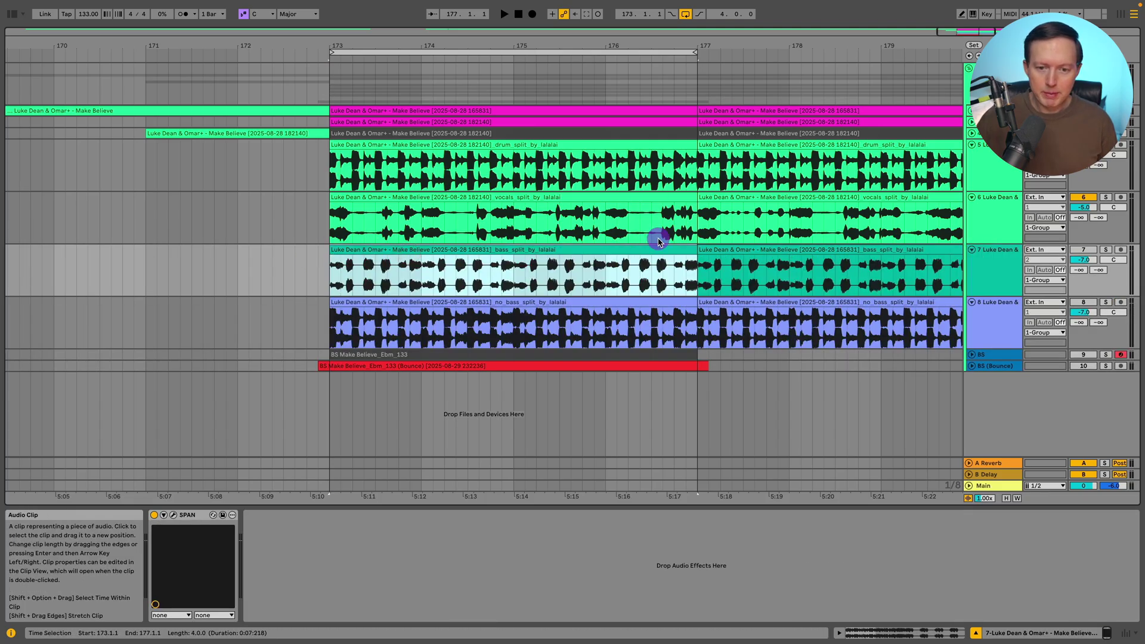
- Split the second bass stem clip at bar 181, where the drum and vocal stems end
{"action": "scroll", "coordinate": [708, 46], "scroll_direction": "down", "scroll_amount": 3}
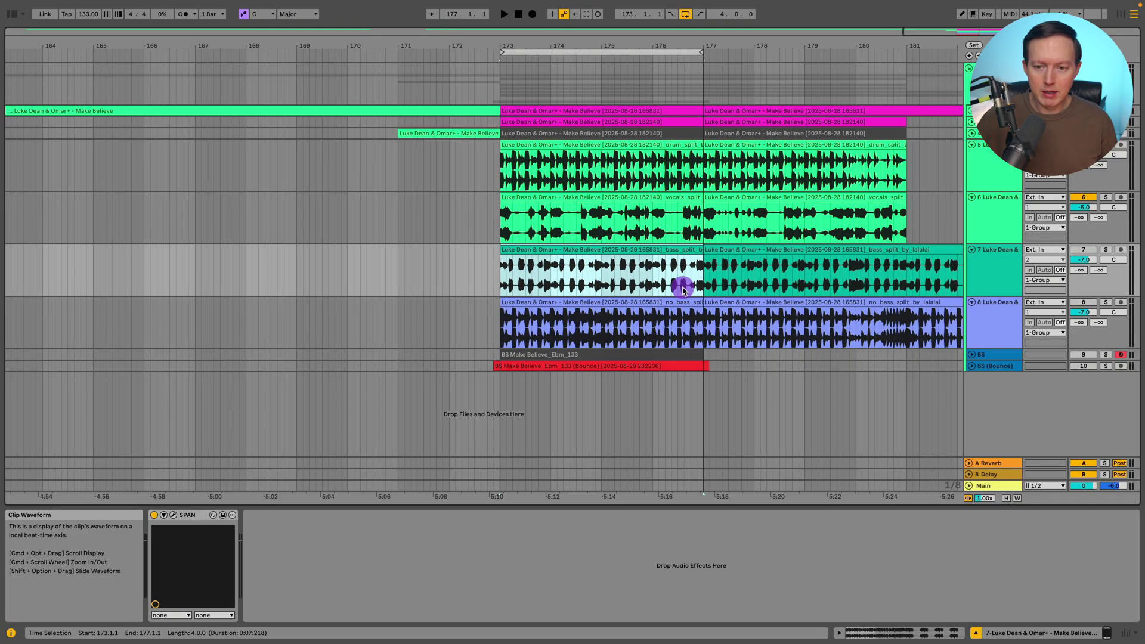
{"action": "scroll", "coordinate": [745, 280], "scroll_direction": "right", "scroll_amount": 3}
{"action": "left_click", "coordinate": [801, 272]}
{"action": "key", "text": "super+e"}
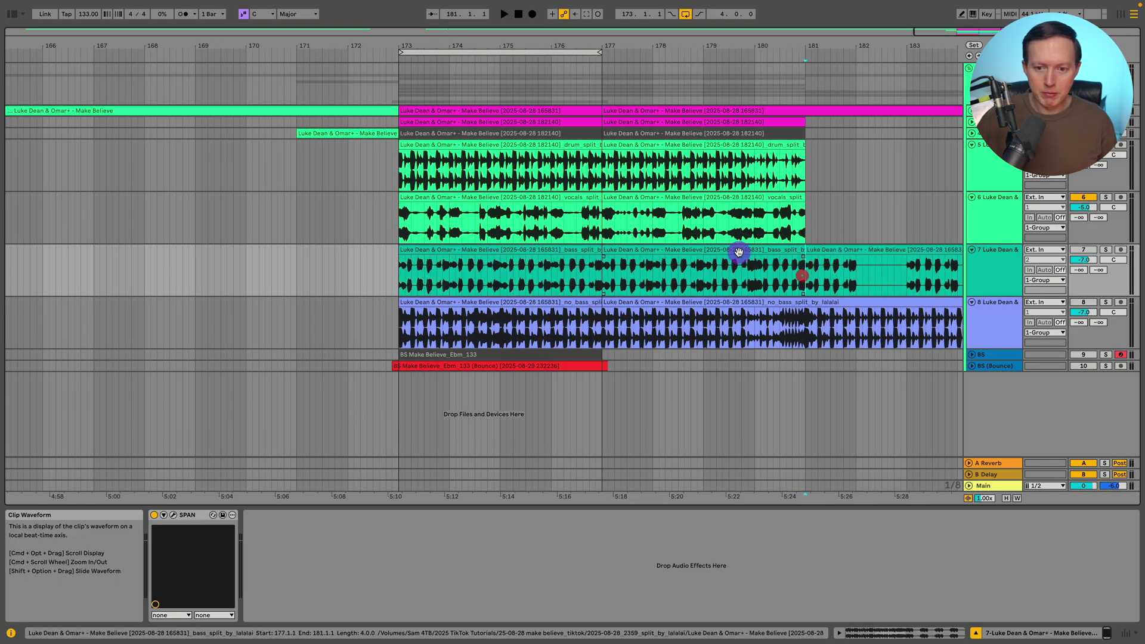
- Recolour the bass stem clips between bars 173 and 181 in the bright green of the drum and vocal stems
{"action": "left_click_drag", "start_coordinate": [805, 274], "coordinate": [495, 256]}
{"action": "right_click", "coordinate": [498, 248]}
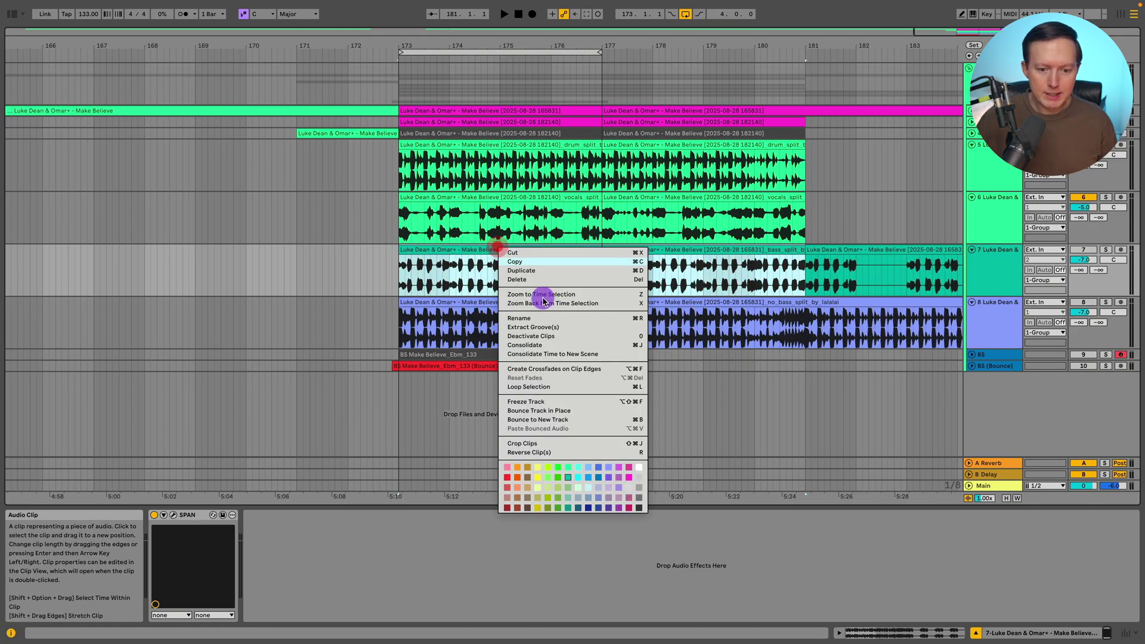
{"action": "left_click", "coordinate": [567, 468]}
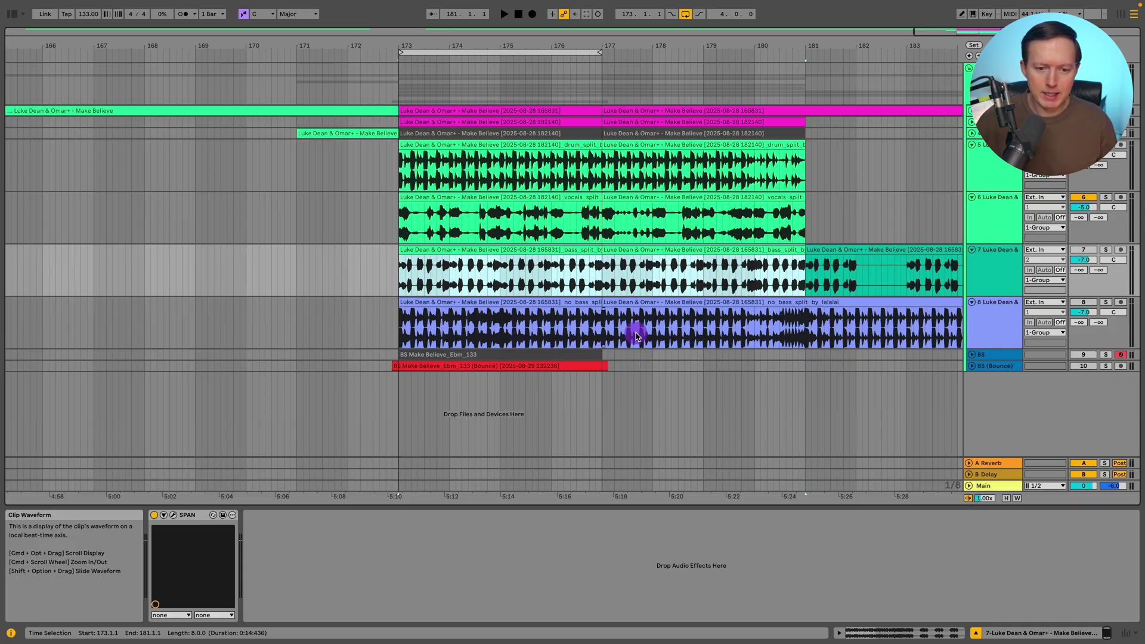
{"action": "key", "text": "Right"}
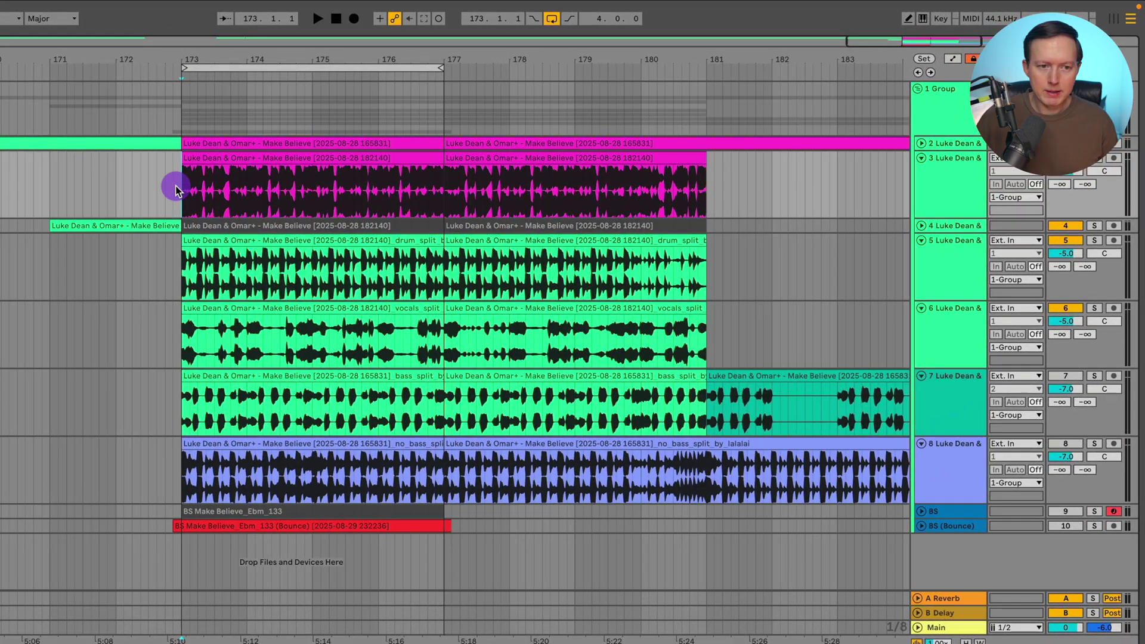
- Separate the first full-song clip on track 3 into Vocals, Drums, Bass and Others stems on new audio tracks
{"action": "left_click", "coordinate": [938, 169]}
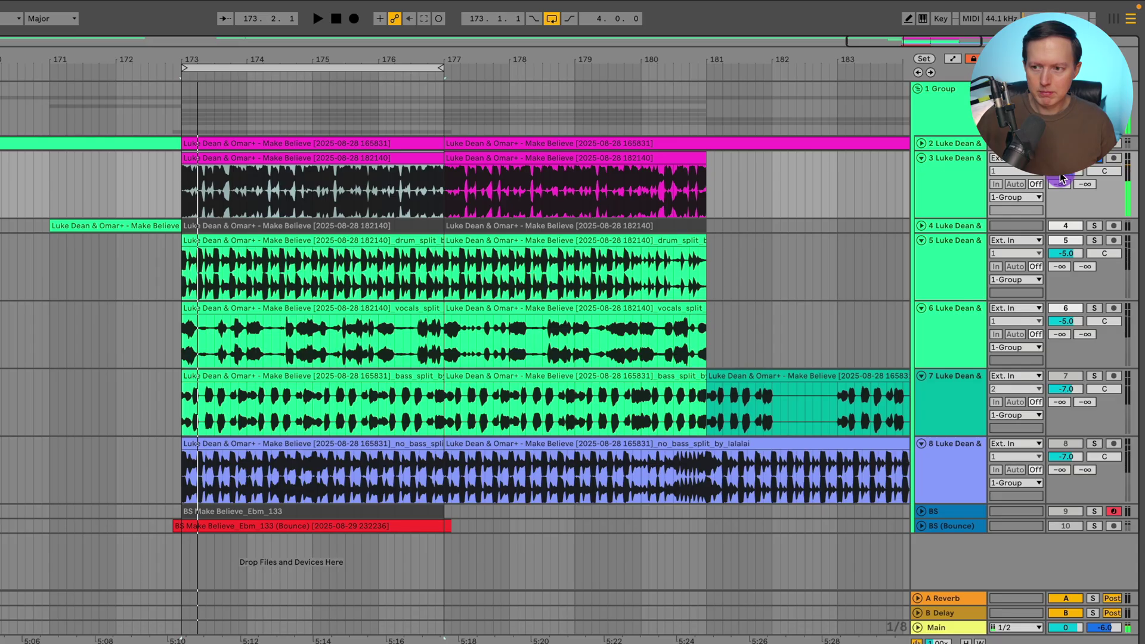
{"action": "left_click", "coordinate": [290, 158]}
{"action": "left_click", "coordinate": [245, 158]}
{"action": "right_click", "coordinate": [246, 158]}
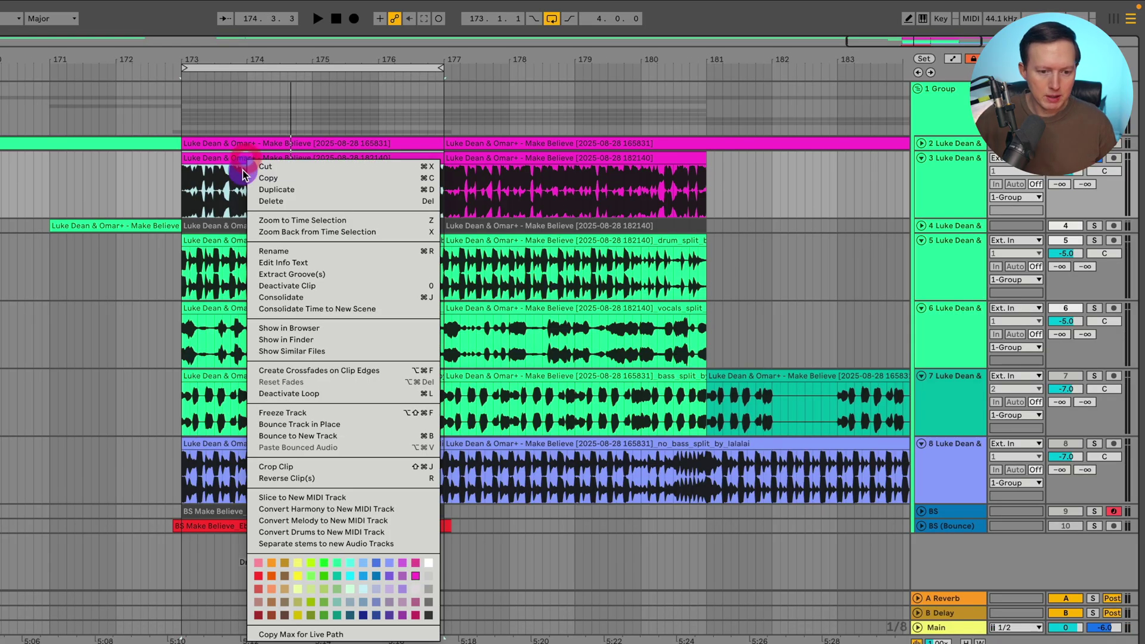
{"action": "left_click", "coordinate": [311, 544]}
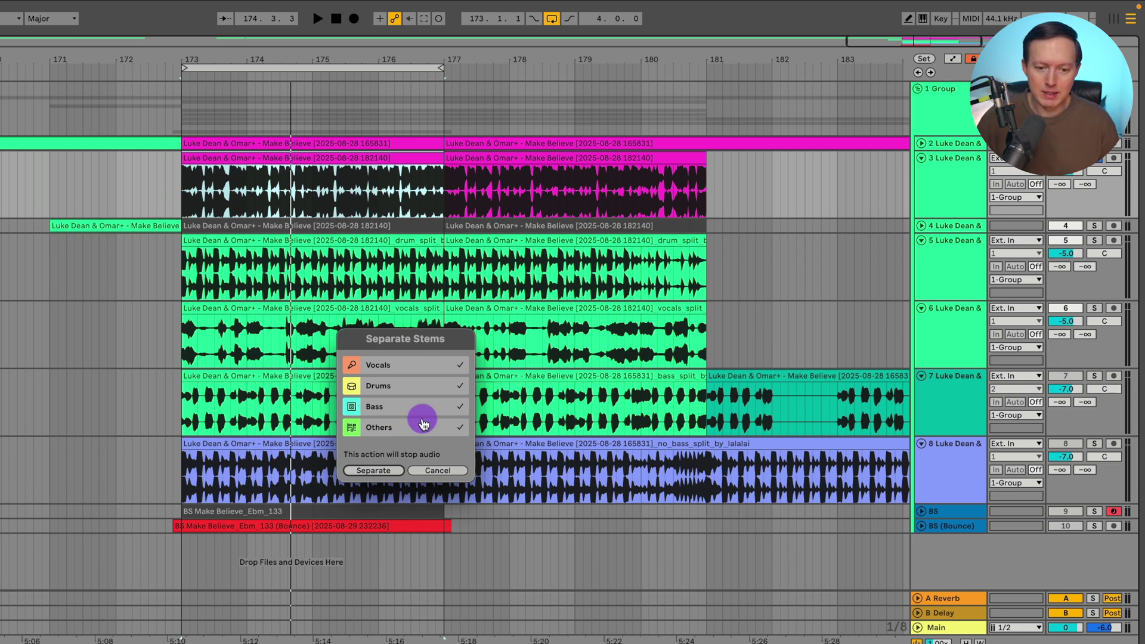
{"action": "left_click", "coordinate": [386, 471]}
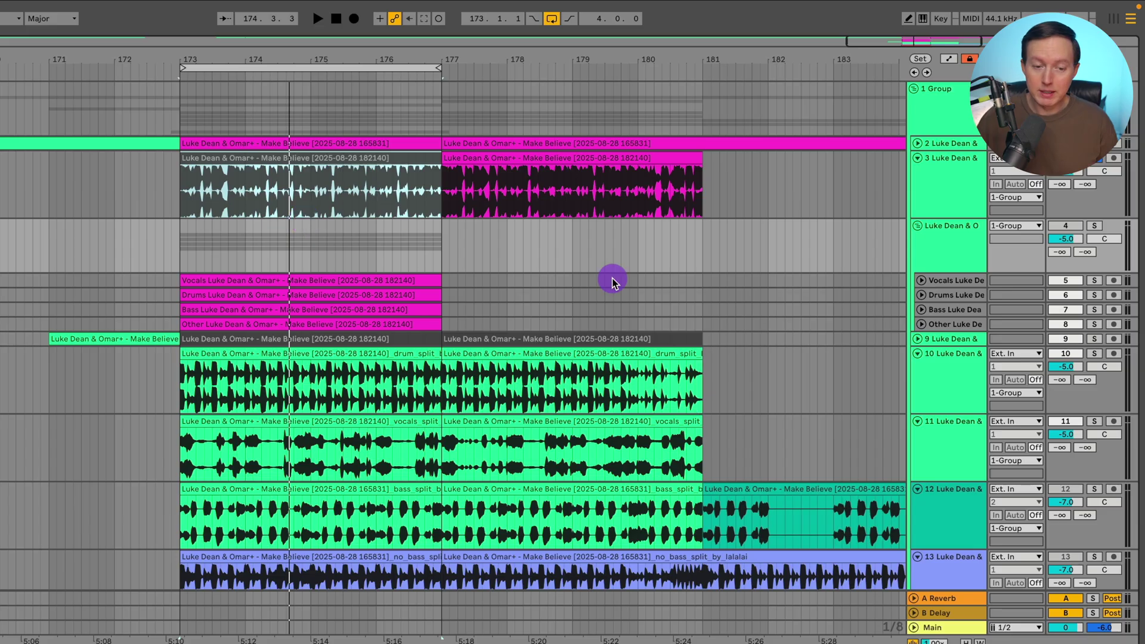
- Select the four separated stem tracks together and expand them to show their waveforms
{"action": "left_click", "coordinate": [948, 324]}
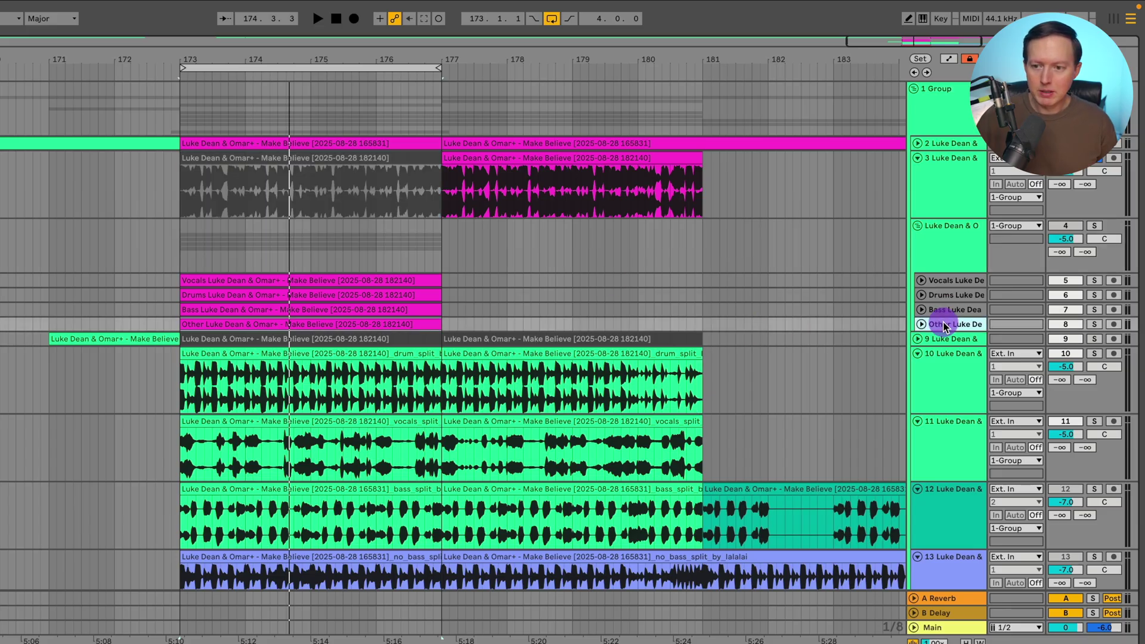
{"action": "left_click", "coordinate": [940, 280]}
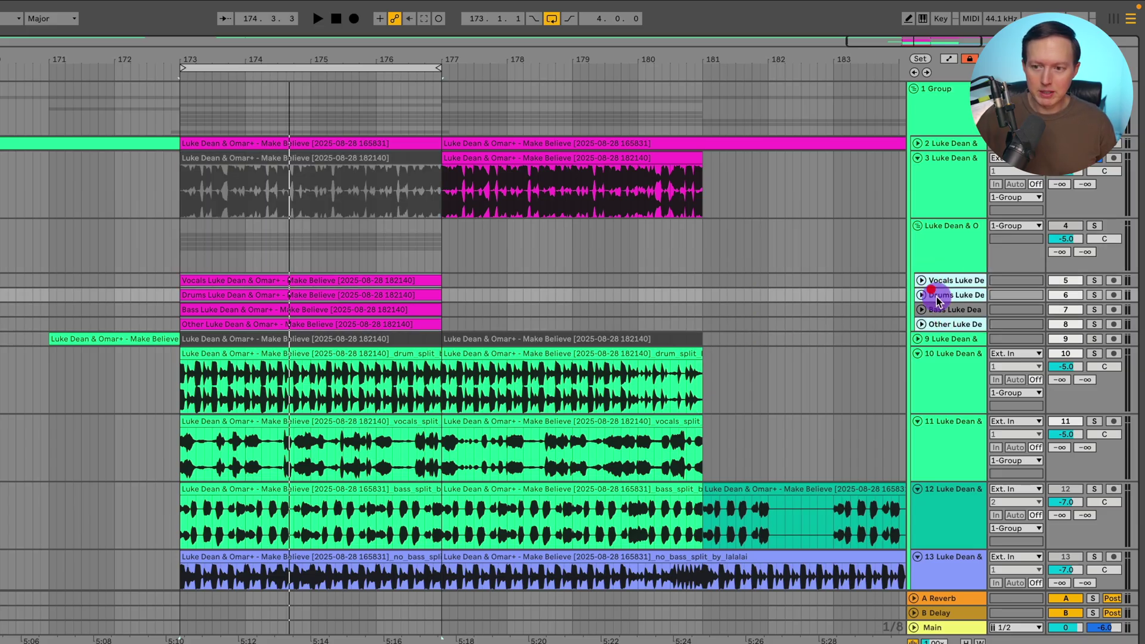
{"action": "left_click", "coordinate": [921, 280]}
{"action": "scroll", "coordinate": [860, 285], "scroll_direction": "down", "scroll_amount": 2}
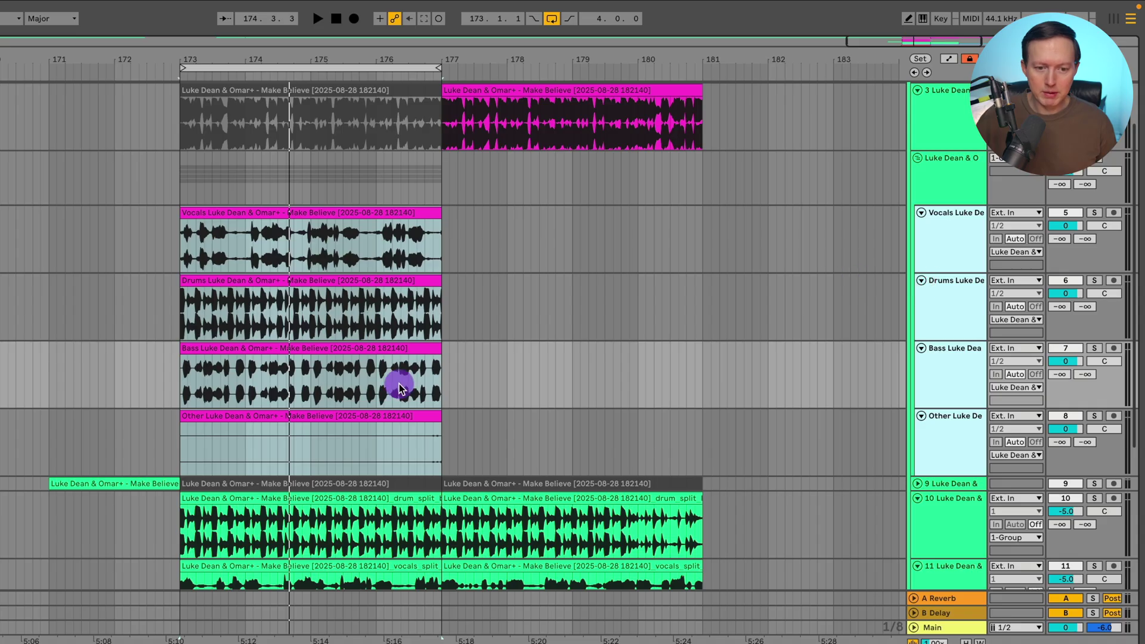
- Examine the separated Other, Bass, Drums and Vocals clips one after another
{"action": "left_click", "coordinate": [334, 415]}
{"action": "left_click", "coordinate": [948, 416]}
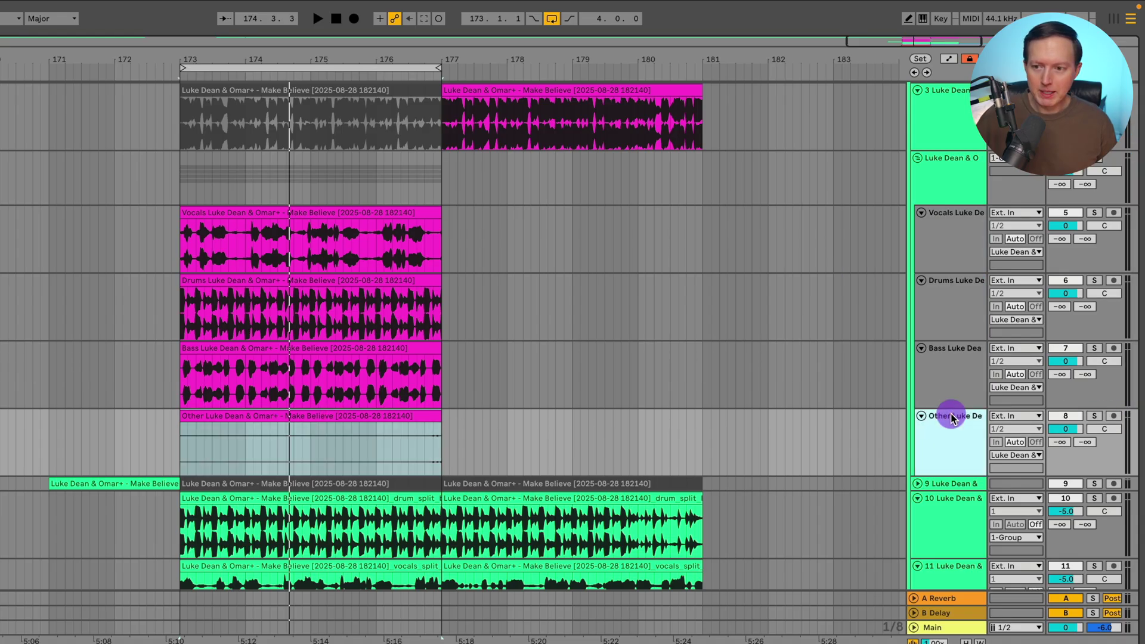
{"action": "left_click", "coordinate": [250, 418]}
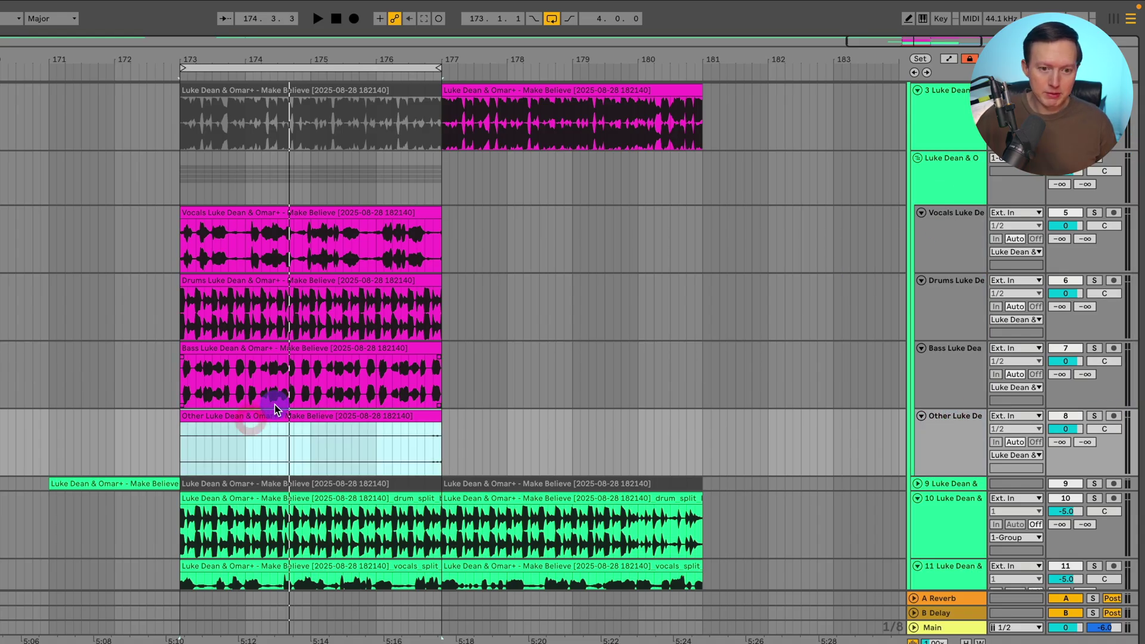
{"action": "left_click", "coordinate": [298, 348]}
{"action": "left_click", "coordinate": [320, 292]}
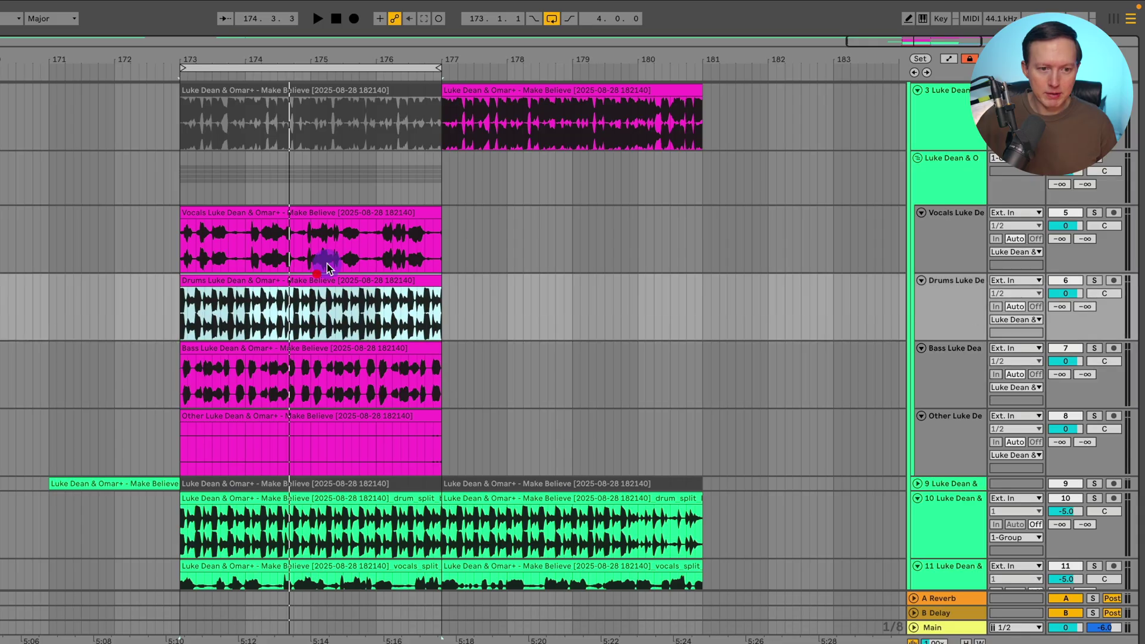
{"action": "left_click", "coordinate": [307, 210]}
{"action": "scroll", "coordinate": [674, 234], "scroll_direction": "up", "scroll_amount": 1}
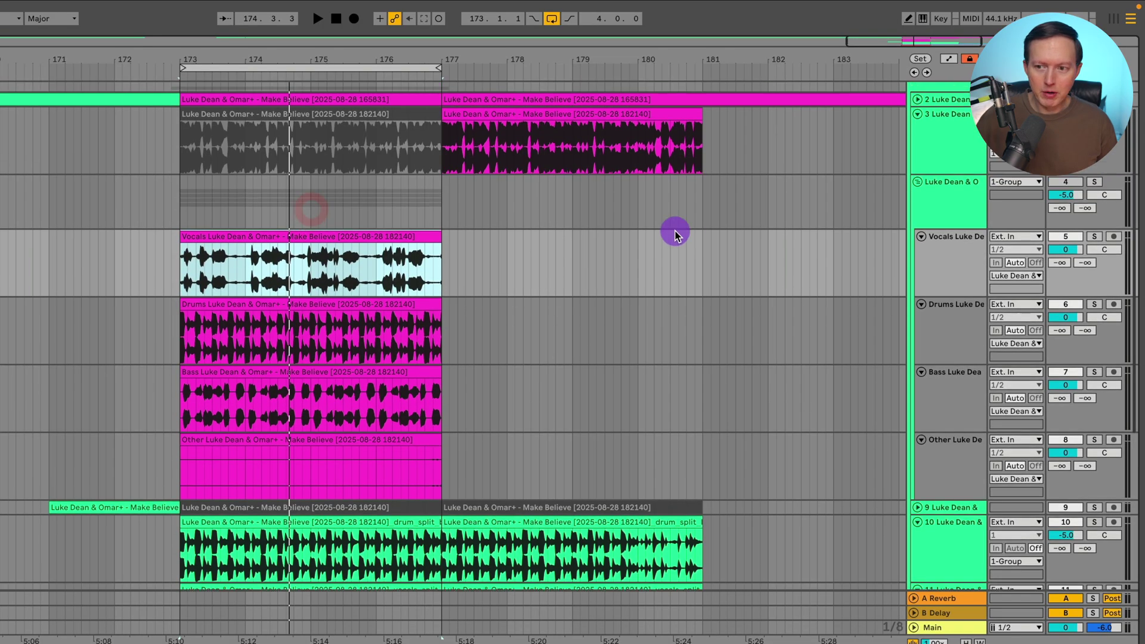
- Solo the group of separated stems and play it from bar 173
{"action": "left_click", "coordinate": [952, 181]}
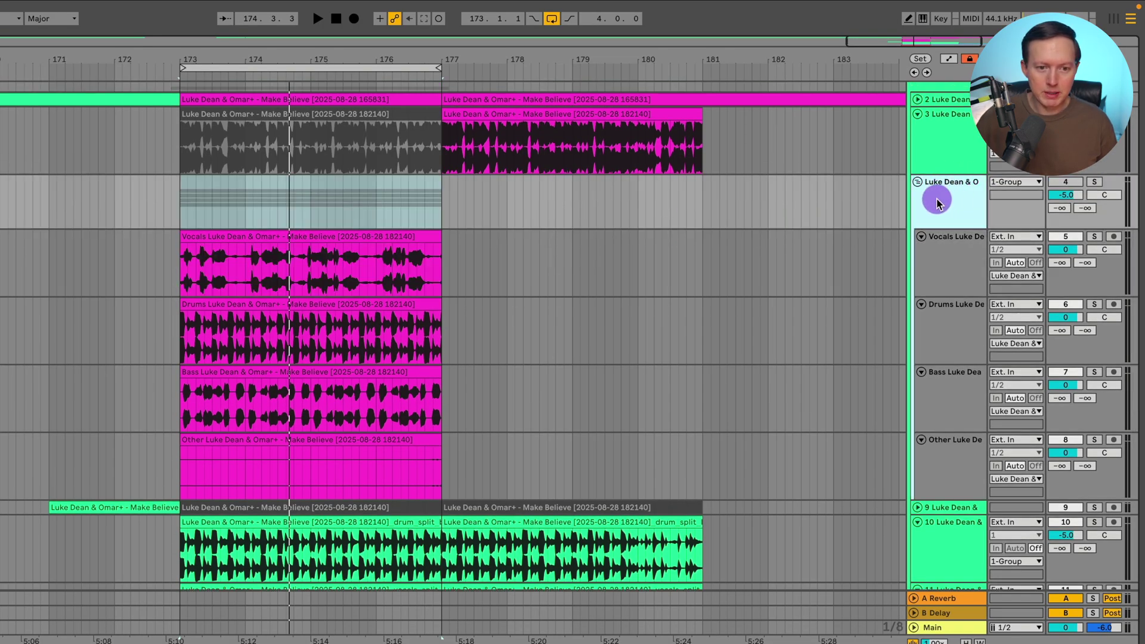
{"action": "left_click", "coordinate": [181, 203]}
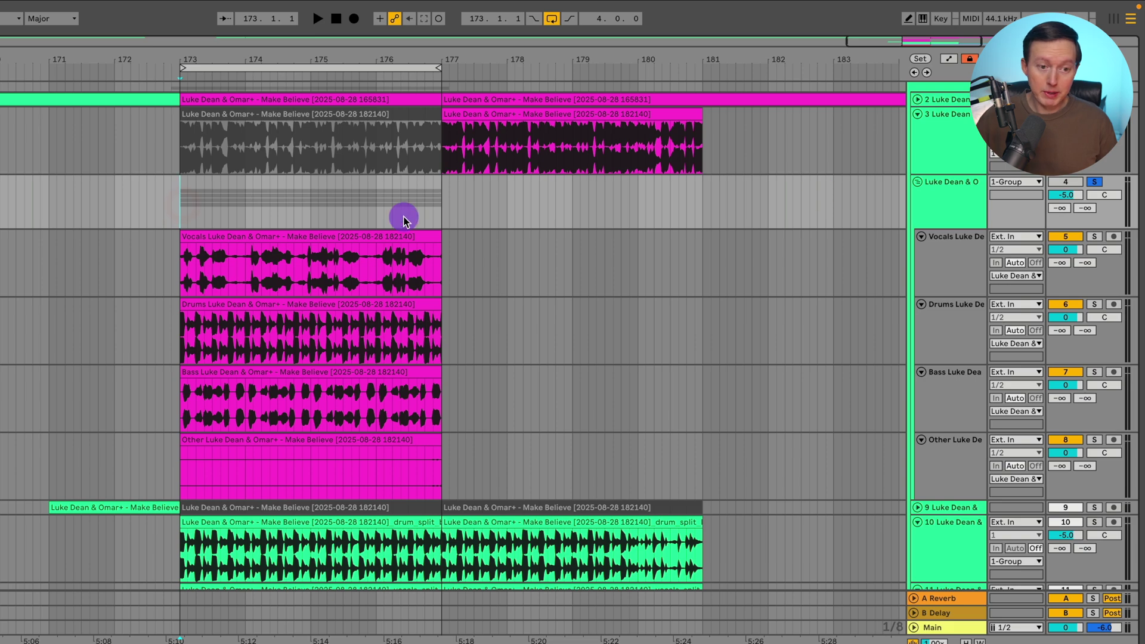
{"action": "key", "text": "space"}
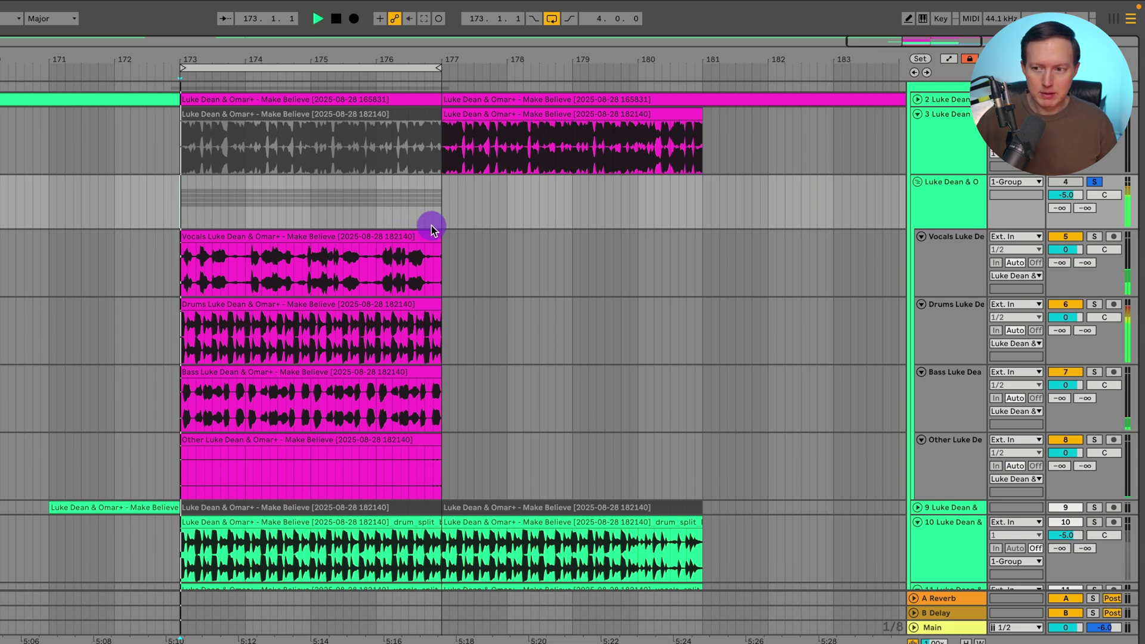
{"action": "scroll", "coordinate": [977, 222], "scroll_direction": "up", "scroll_amount": 1}
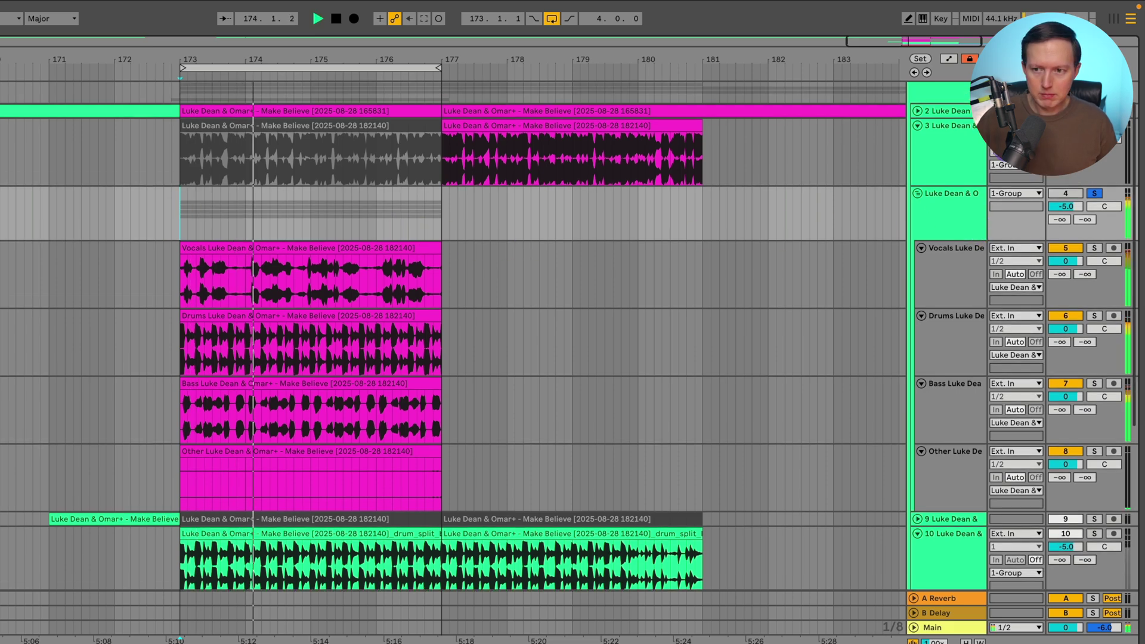
- Reactivate the original full-song clip on track 3 and compare its playback with the soloed stem group
{"action": "left_click", "coordinate": [309, 128]}
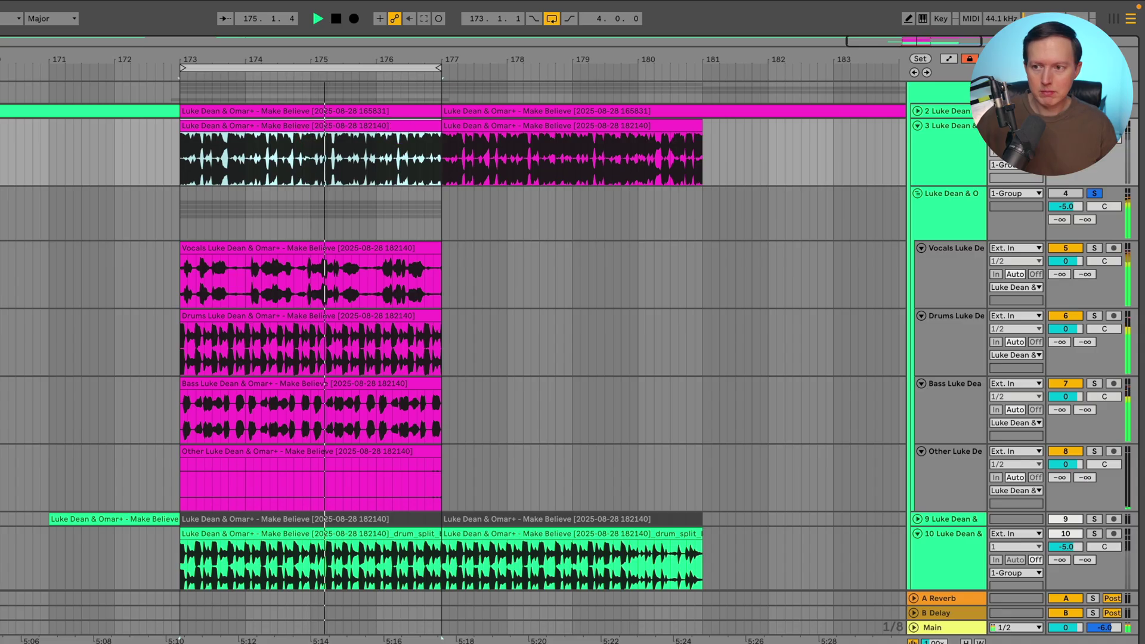
{"action": "key", "text": "space"}
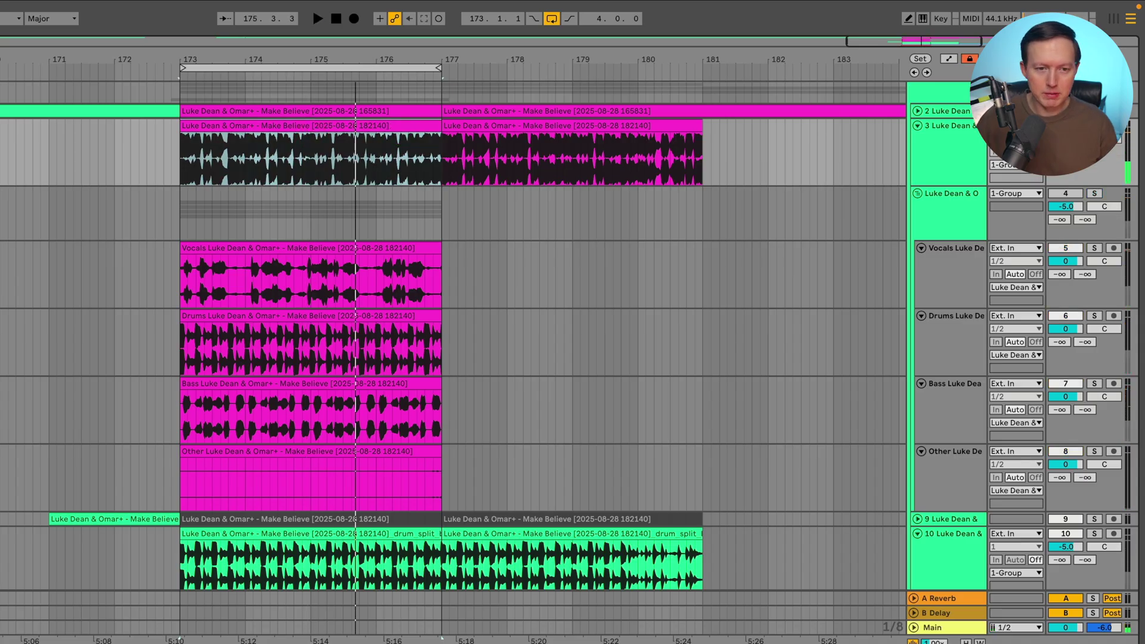
{"action": "key", "text": "space"}
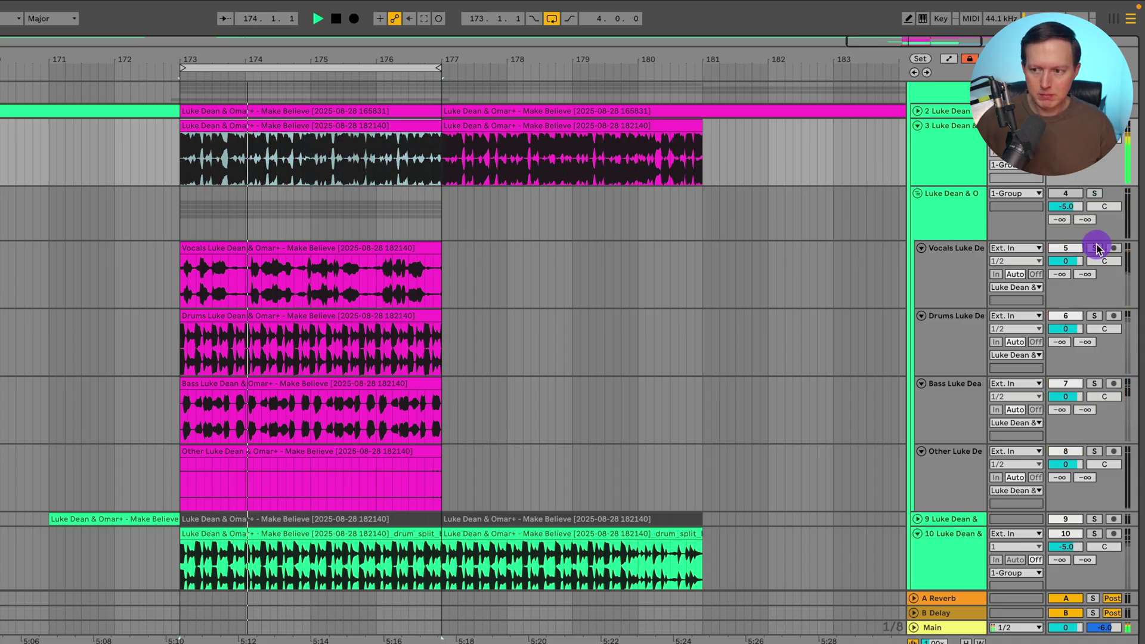
{"action": "left_click", "coordinate": [1094, 194]}
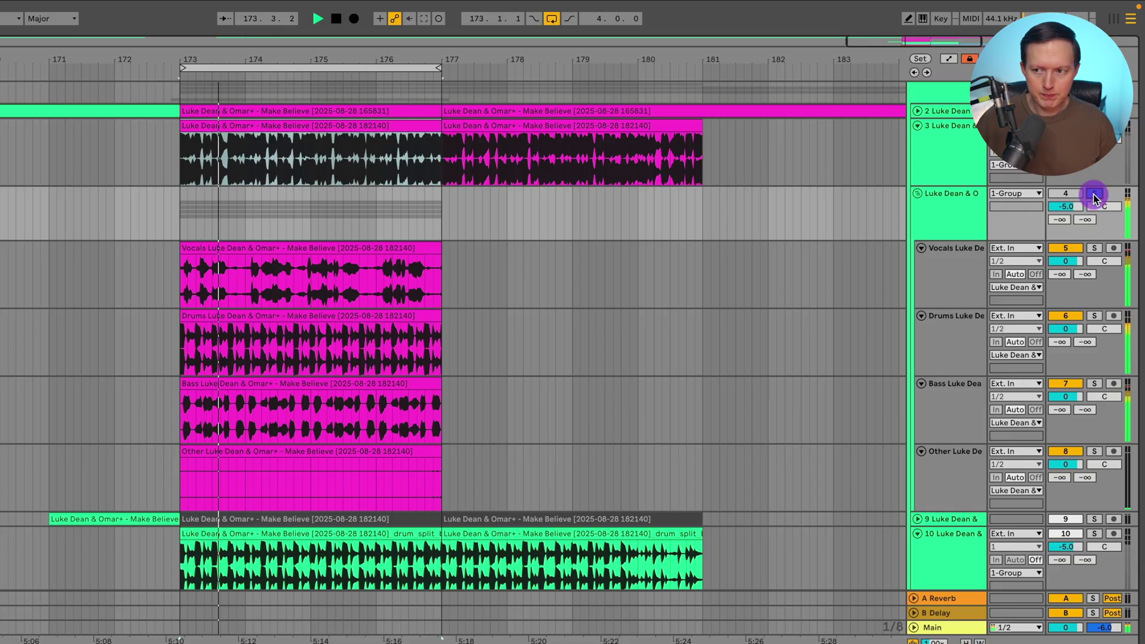
{"action": "left_click", "coordinate": [316, 216]}
{"action": "key", "text": "space"}
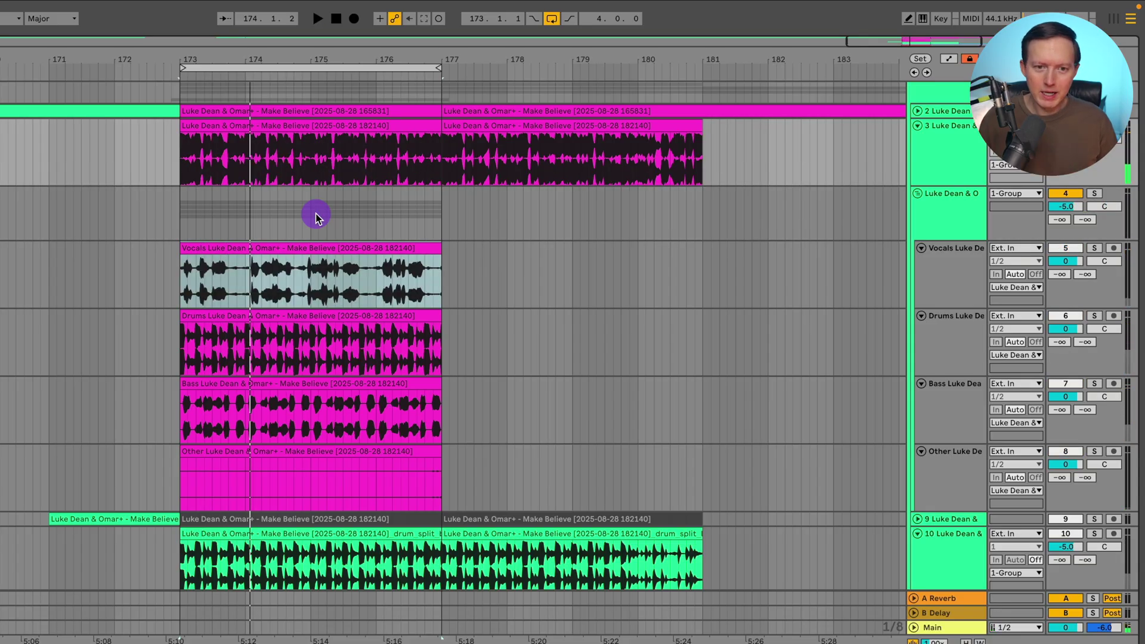
- Extend the separated Vocals clip in both directions so it runs from 170.2.4 to 180.3.1
{"action": "left_click_drag", "start_coordinate": [179, 158], "coordinate": [442, 148]}
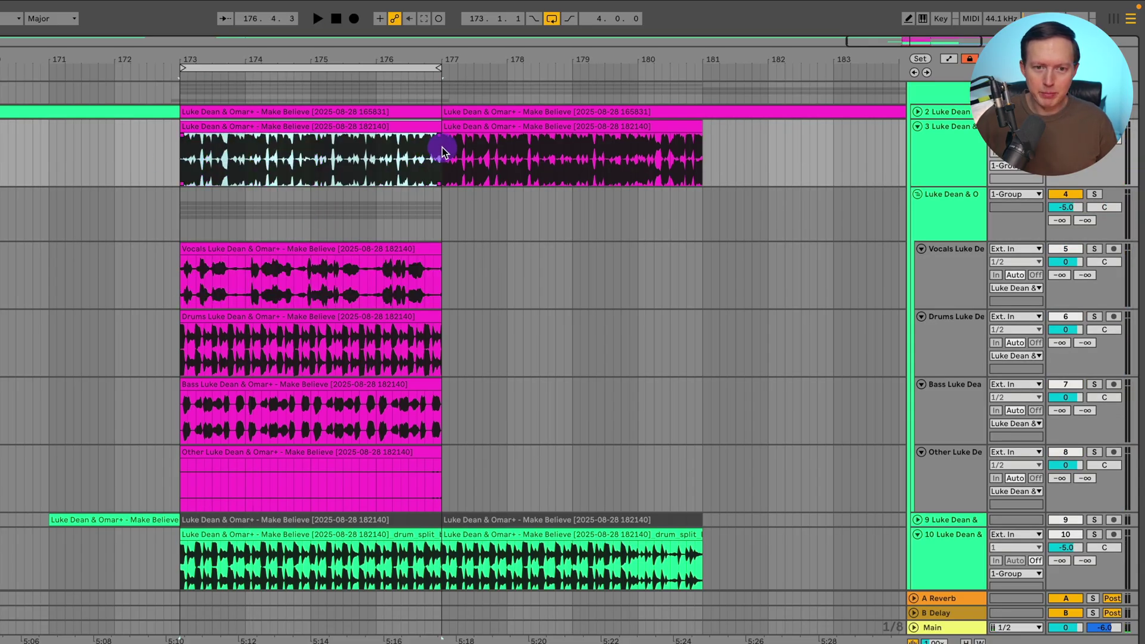
{"action": "left_click", "coordinate": [272, 242]}
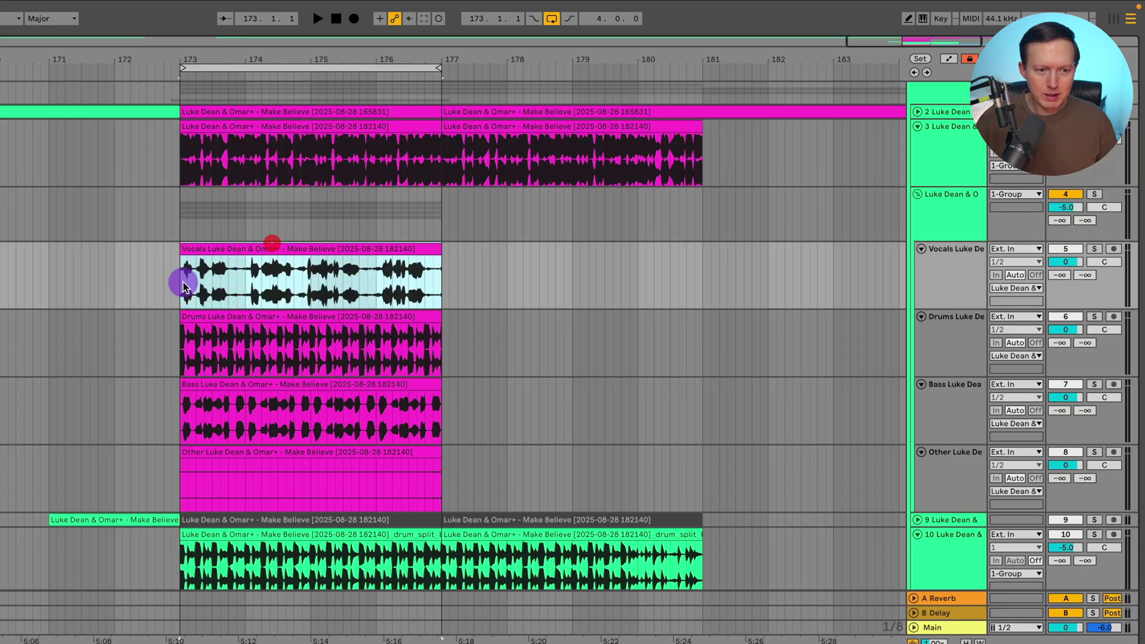
{"action": "left_click", "coordinate": [174, 281]}
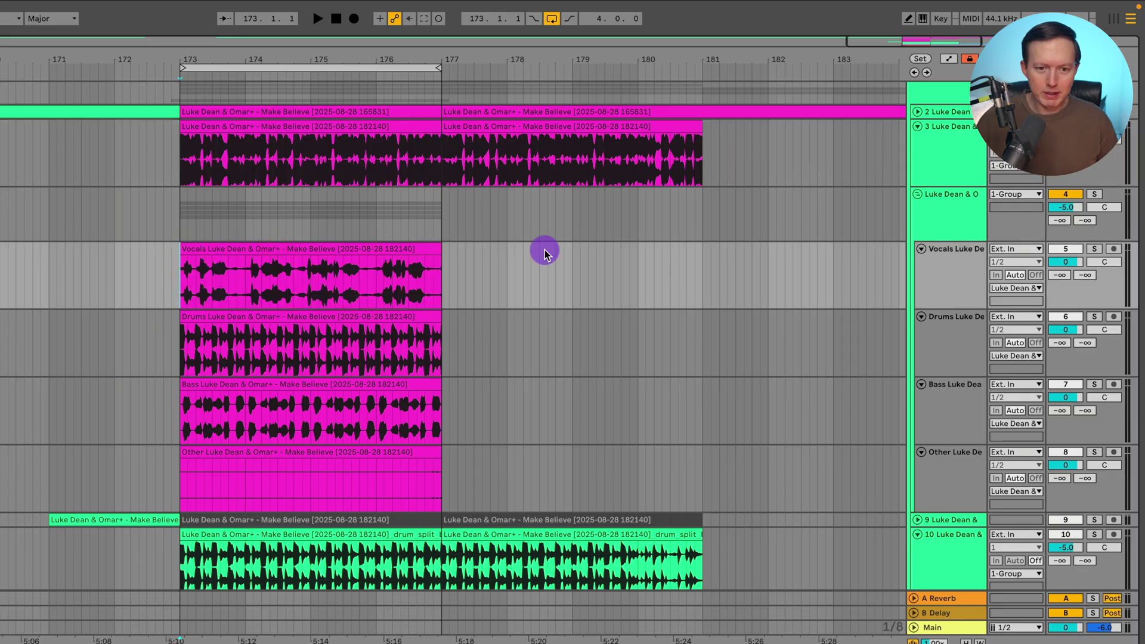
{"action": "left_click_drag", "start_coordinate": [435, 250], "coordinate": [767, 259]}
{"action": "left_click_drag", "start_coordinate": [185, 246], "coordinate": [16, 248]}
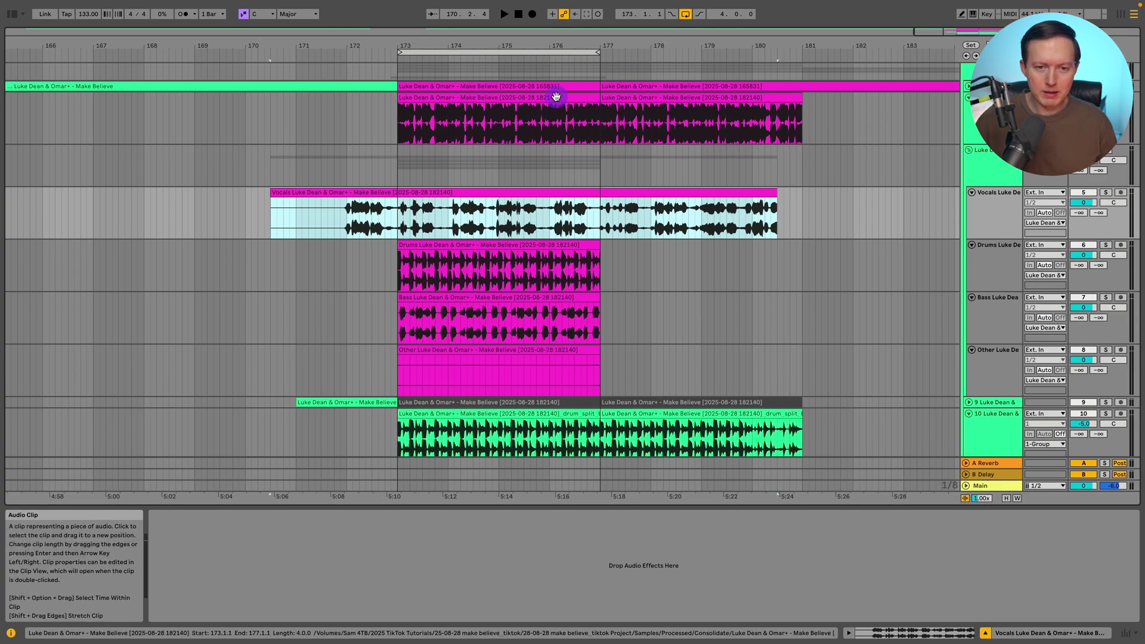
- Extend the full-song clip on track 3 in both directions so it runs from bar 171 to bar 181
{"action": "left_click", "coordinate": [597, 97]}
{"action": "left_click_drag", "start_coordinate": [610, 97], "coordinate": [900, 100]}
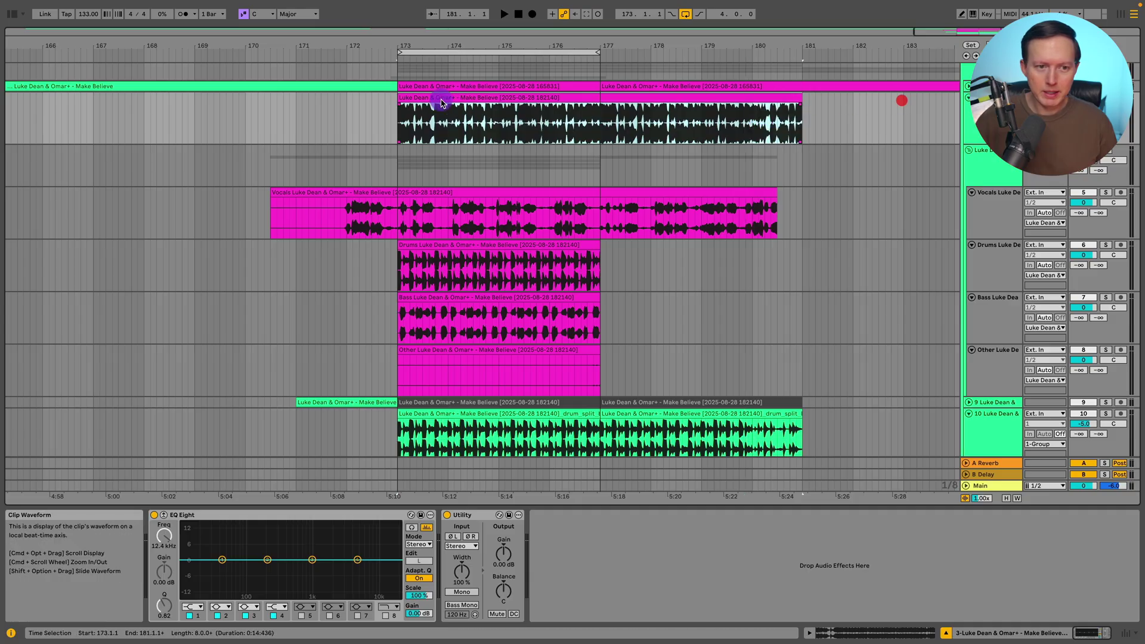
{"action": "left_click_drag", "start_coordinate": [399, 97], "coordinate": [80, 110]}
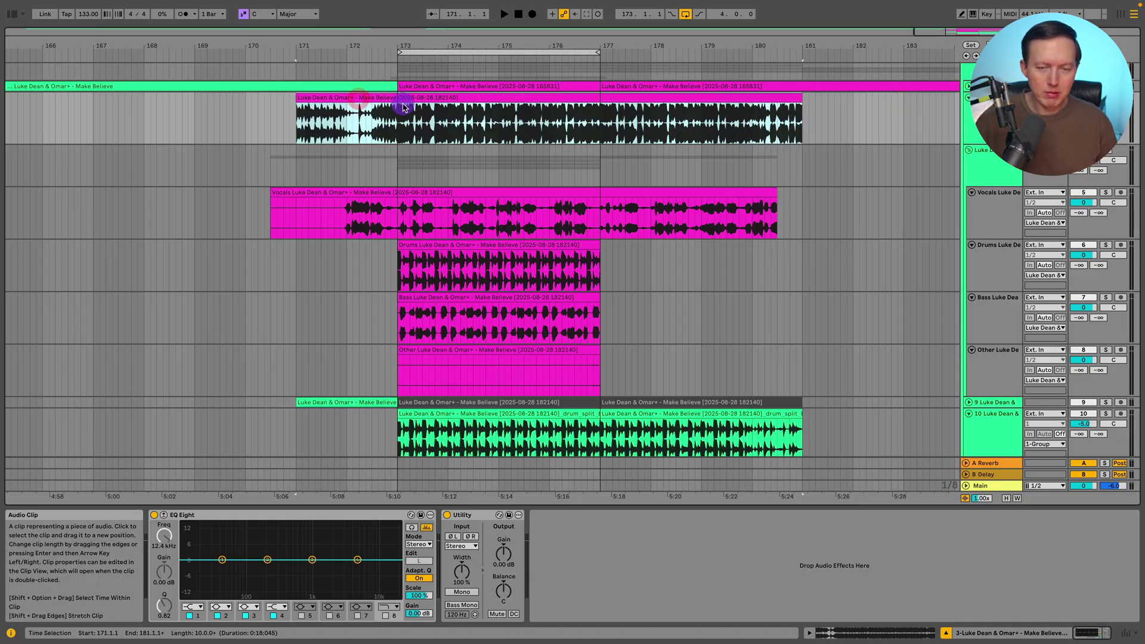
{"action": "left_click", "coordinate": [388, 214]}
{"action": "left_click", "coordinate": [399, 225]}
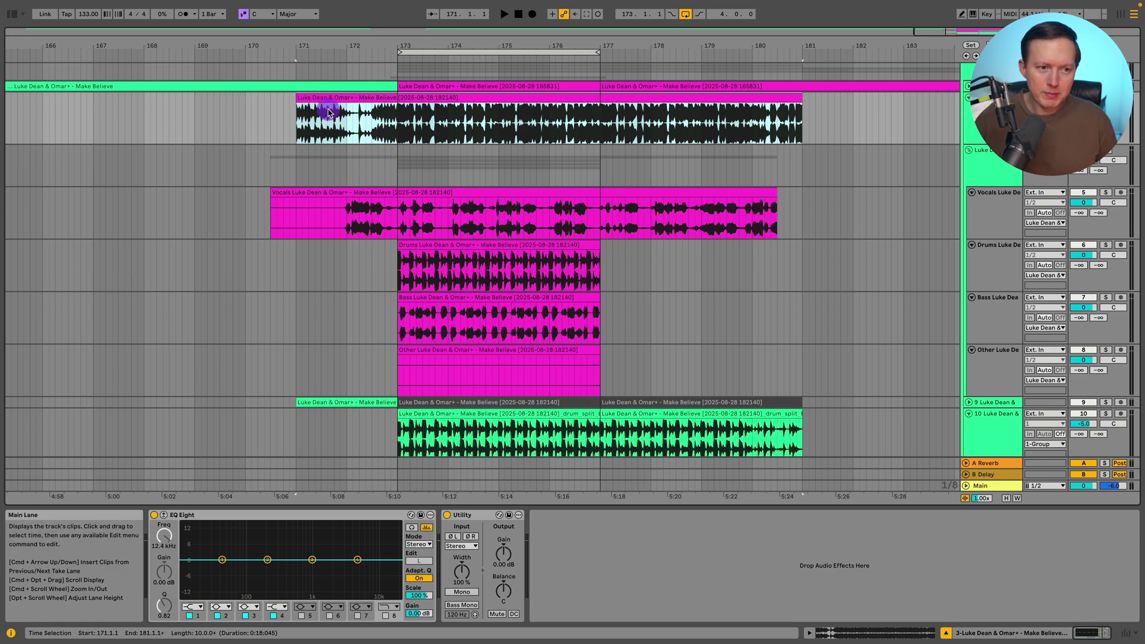
{"action": "mouse_move", "coordinate": [294, 95]}
{"action": "left_mouse_down"}
{"action": "mouse_move", "coordinate": [253, 95]}
{"action": "mouse_move", "coordinate": [388, 99]}
{"action": "mouse_move", "coordinate": [283, 99]}
{"action": "left_mouse_up"}
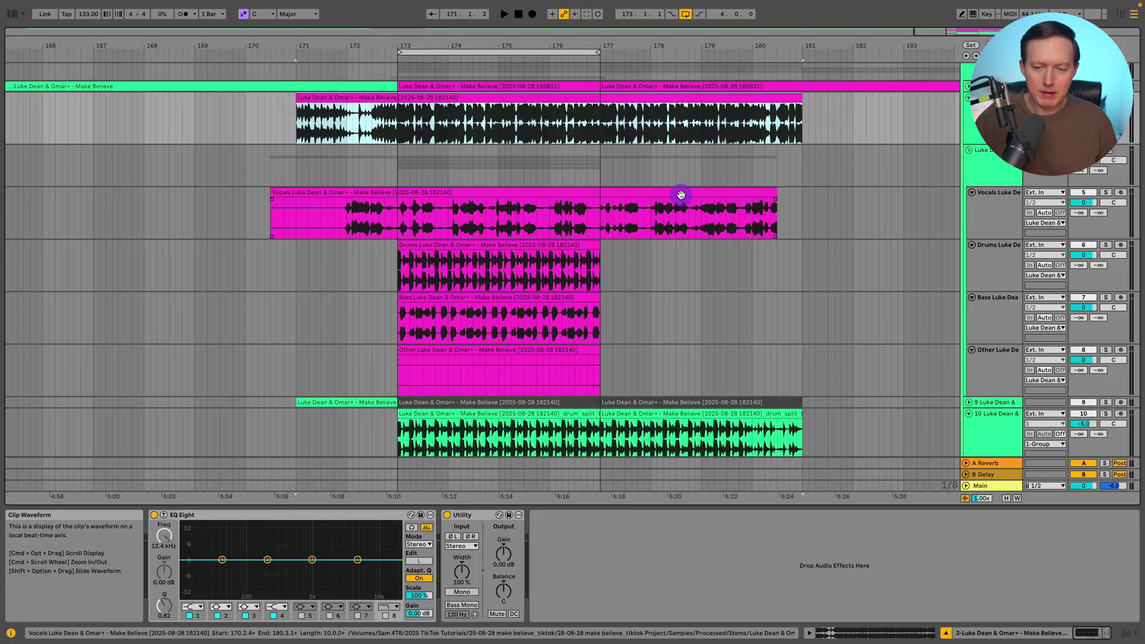
- Move the Vocals clip to start at bar 171 and compare its soloed playback from 172.3.1 with the track 3 clip
{"action": "mouse_move", "coordinate": [680, 194]}
{"action": "left_mouse_down"}
{"action": "mouse_move", "coordinate": [720, 187]}
{"action": "mouse_move", "coordinate": [702, 187]}
{"action": "left_mouse_up"}
{"action": "left_click", "coordinate": [371, 167]}
{"action": "left_click", "coordinate": [370, 222]}
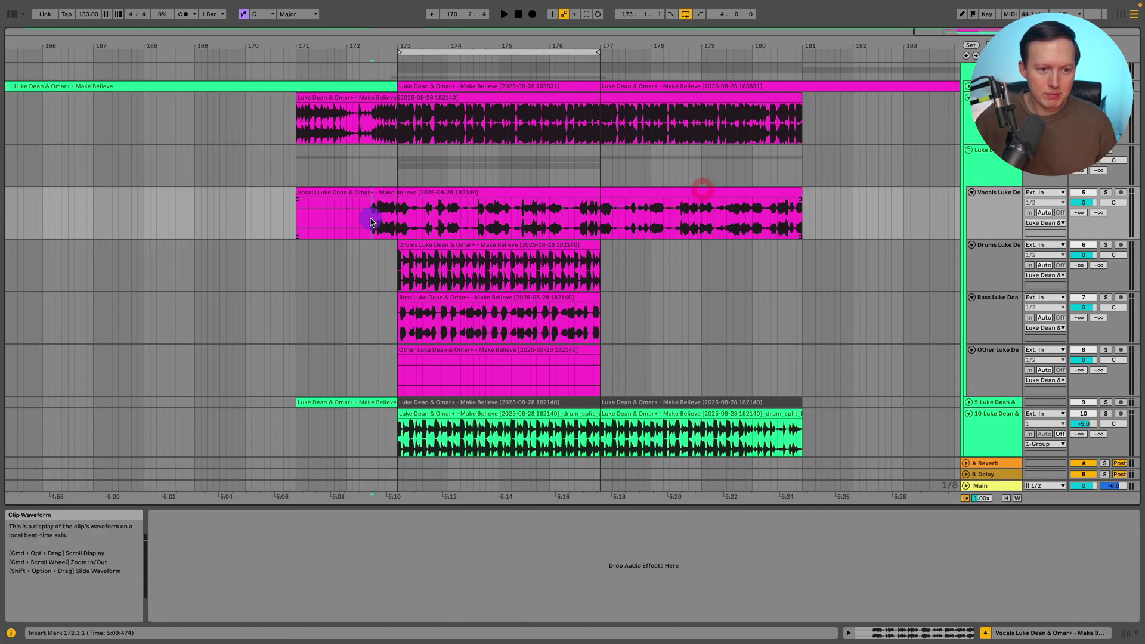
{"action": "left_click", "coordinate": [1105, 192]}
{"action": "key", "text": "space"}
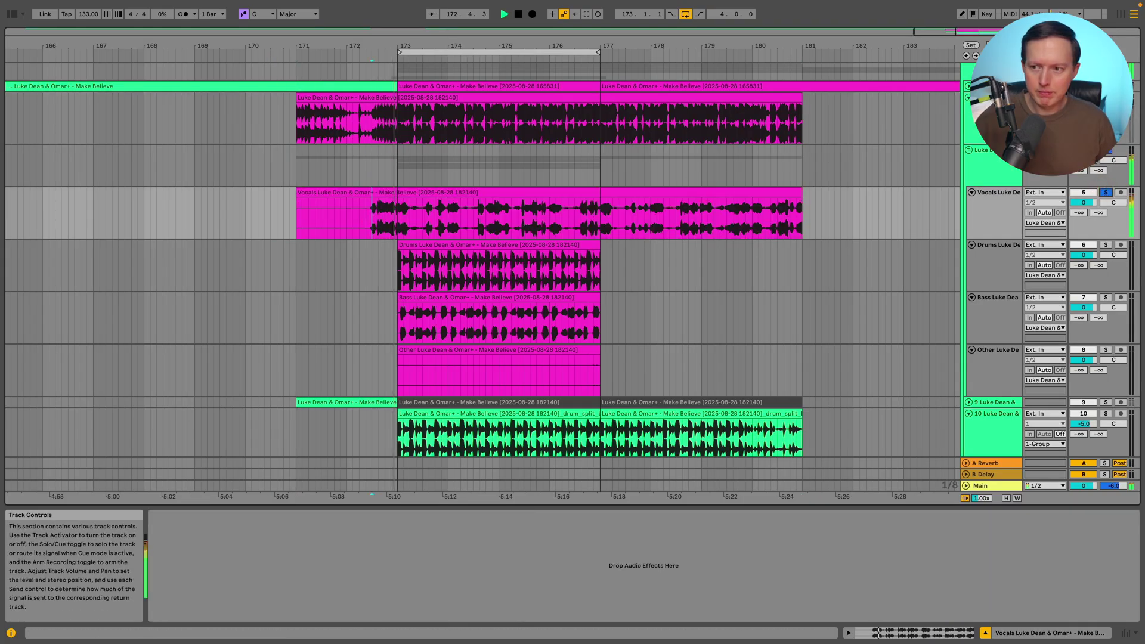
{"action": "left_click", "coordinate": [1105, 192]}
{"action": "left_click", "coordinate": [989, 149]}
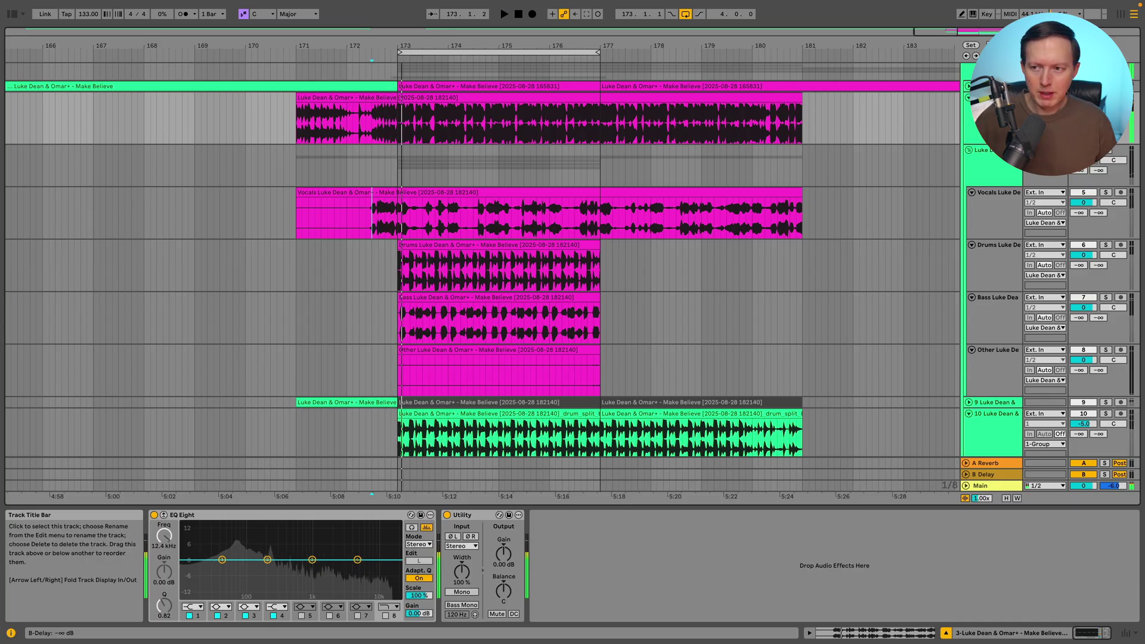
- Undo the clip extensions and the stem separation of the full-song clip
{"action": "left_click", "coordinate": [549, 96]}
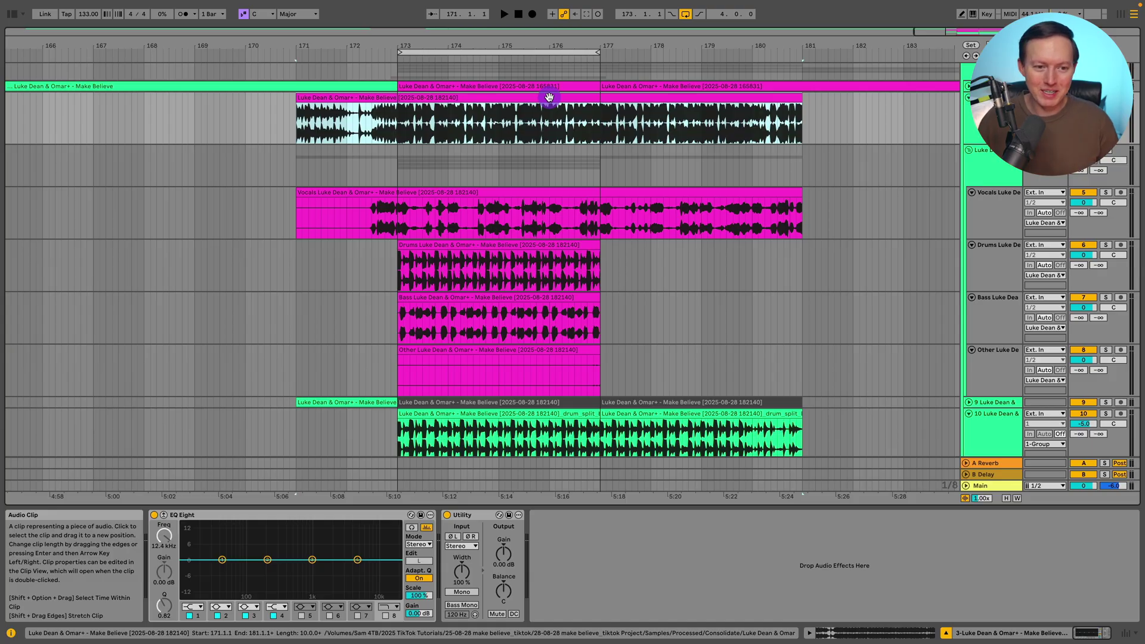
{"action": "key", "text": "super+z"}
{"action": "left_click_drag", "start_coordinate": [799, 369], "coordinate": [251, 209]}
{"action": "key", "text": "super+z"}
{"action": "key", "text": "super+z"}
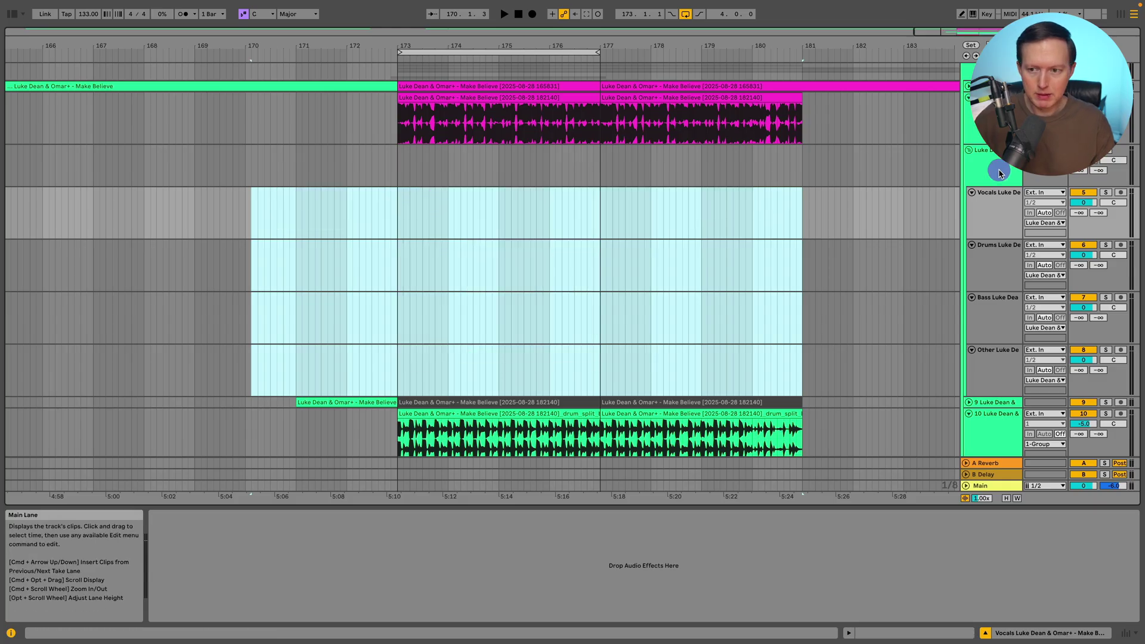
- Separate the track 3 clip spanning bars 173 to 177 into Vocals, Drums, Bass and Others stems
{"action": "left_click", "coordinate": [582, 133]}
{"action": "left_click", "coordinate": [399, 138]}
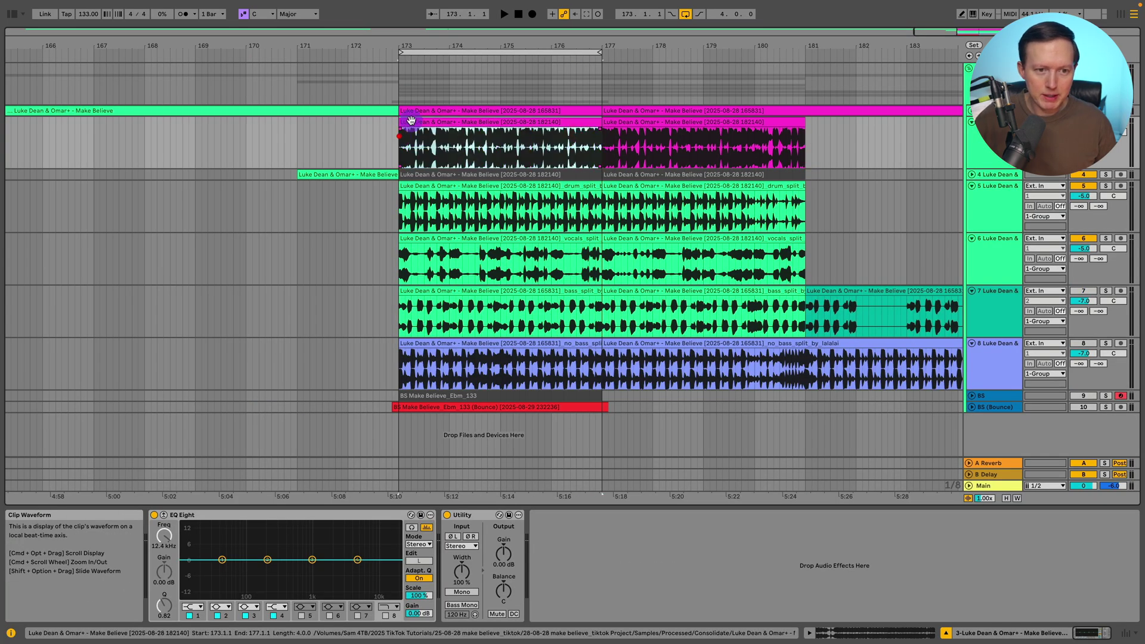
{"action": "right_click", "coordinate": [404, 117]}
{"action": "left_click", "coordinate": [504, 419]}
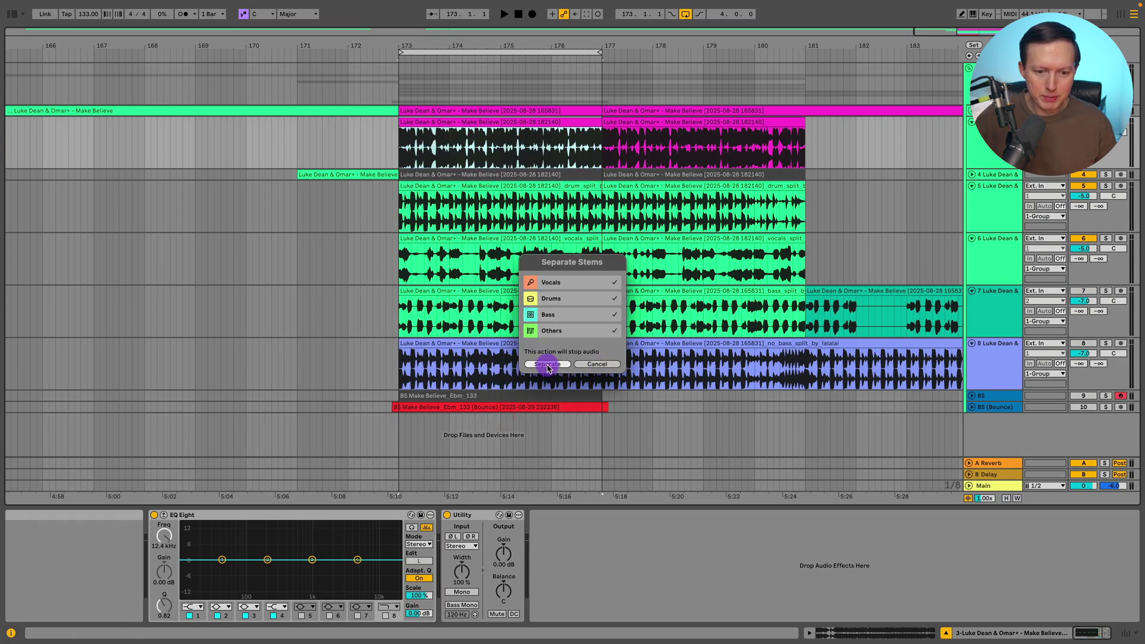
{"action": "left_click", "coordinate": [547, 364]}
- Solo and play the new stem group from bar 173, and reactivate the original full-song clip on track 3 for comparison
{"action": "left_click", "coordinate": [1106, 174]}
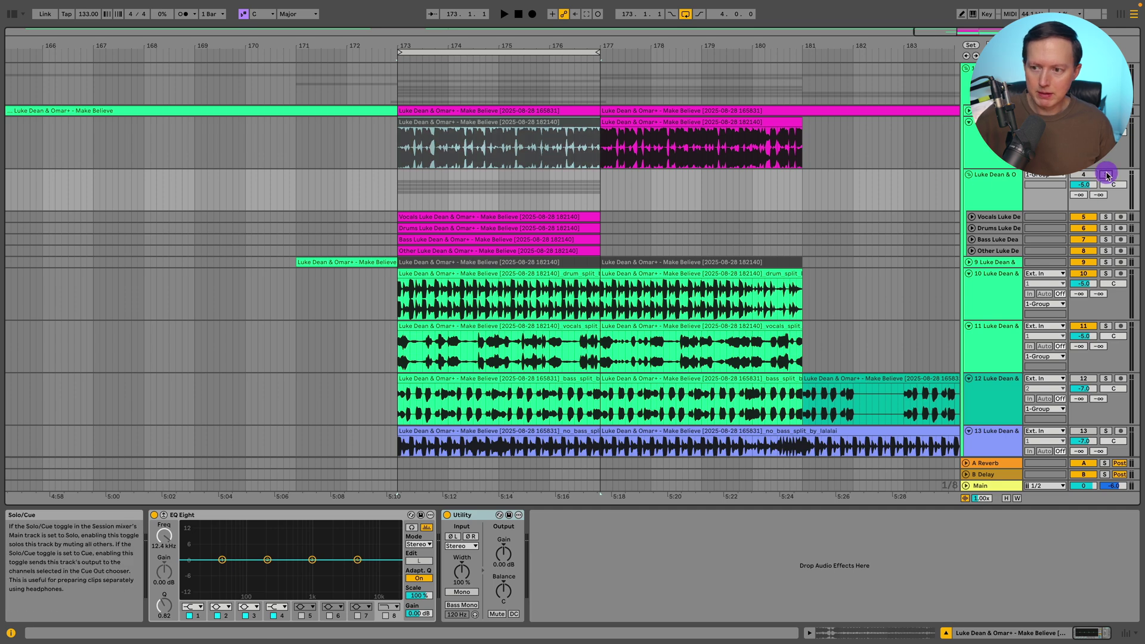
{"action": "key", "text": "space"}
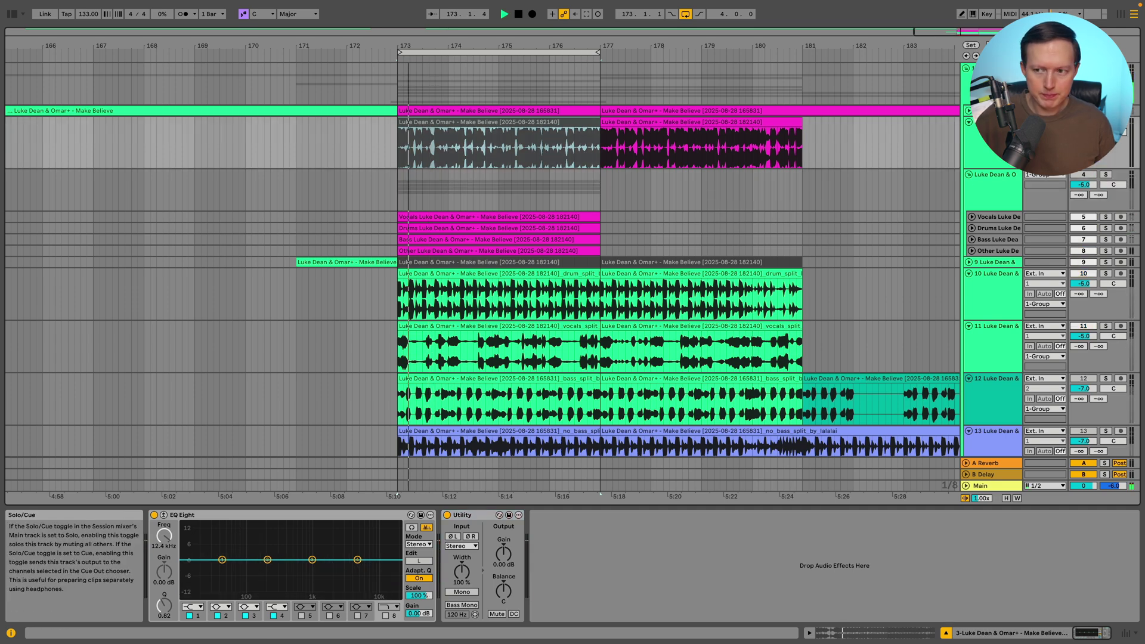
{"action": "left_click", "coordinate": [518, 122]}
{"action": "key", "text": "0"}
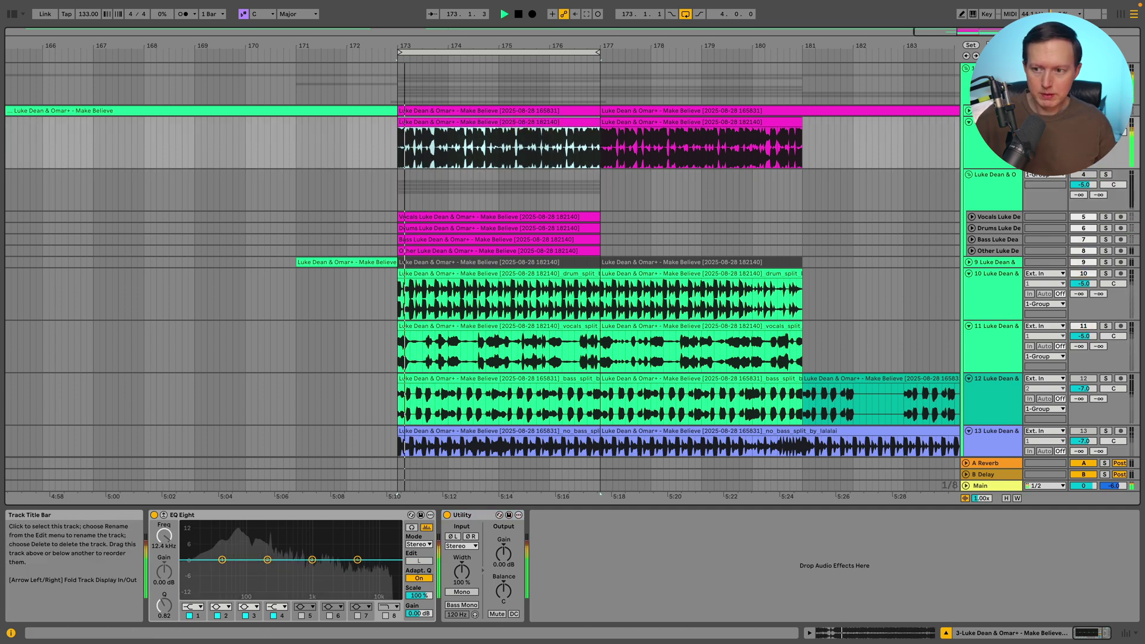
- Unfold the Vocals, Drums, Bass and Other stem tracks to show their waveforms
{"action": "left_click", "coordinate": [971, 216]}
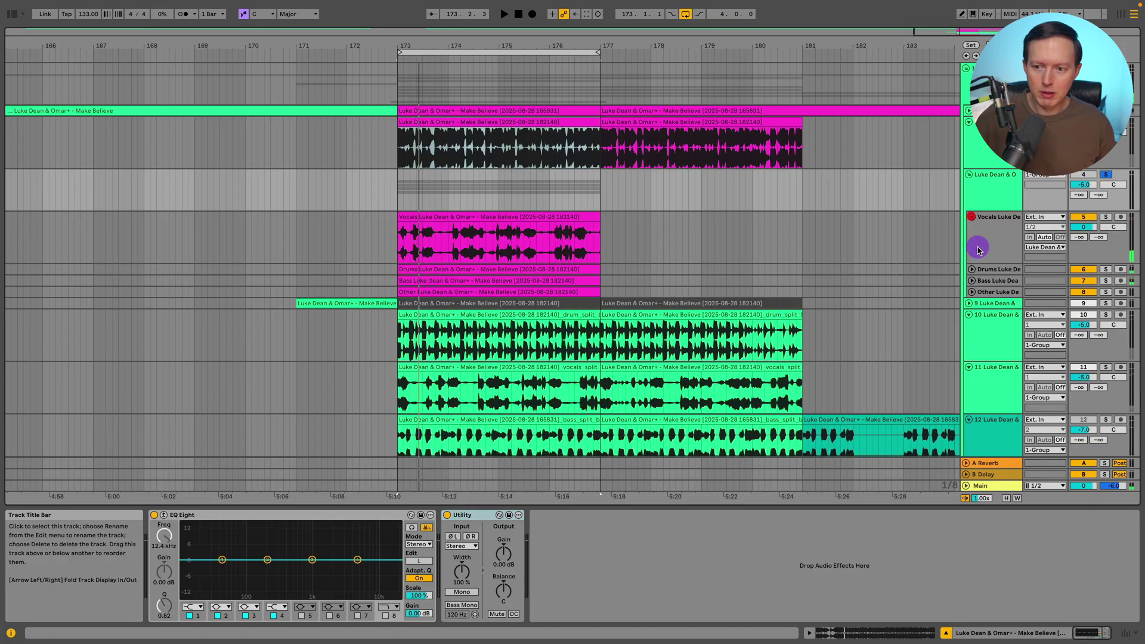
{"action": "left_click", "coordinate": [971, 269]}
{"action": "left_click", "coordinate": [971, 322]}
{"action": "left_click", "coordinate": [971, 374]}
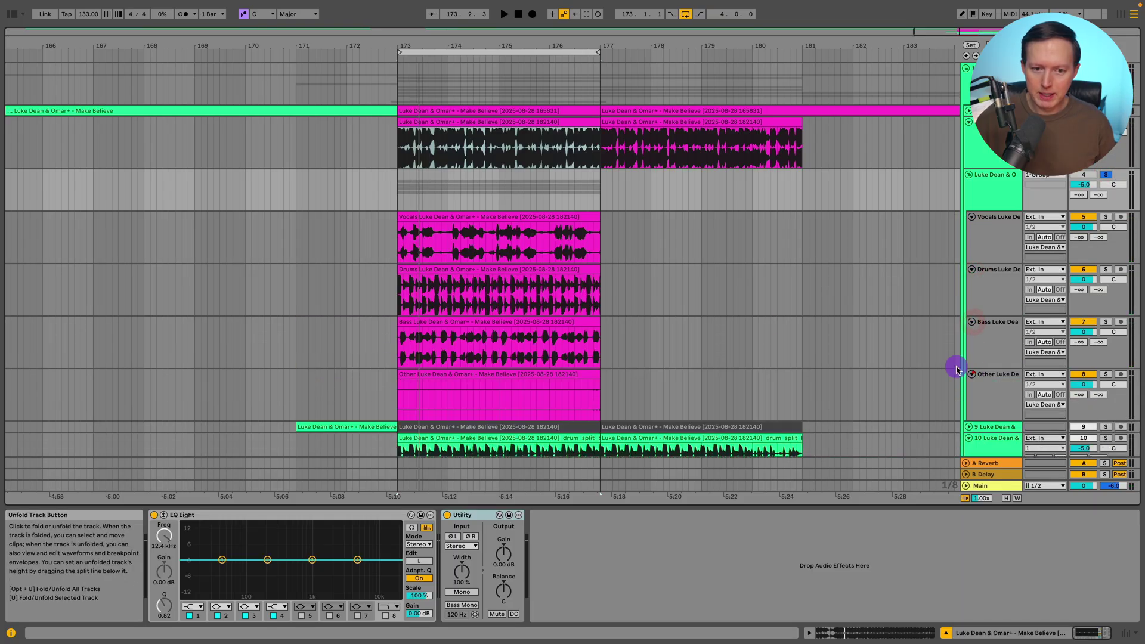
- Extend the separated stem clips in both directions beyond bars 173 to 177, running Vocals, Drums and Bass from 170.2.4 to 179.3.1
{"action": "scroll", "coordinate": [580, 334], "scroll_direction": "down", "scroll_amount": 2}
{"action": "left_click_drag", "start_coordinate": [399, 179], "coordinate": [177, 159]}
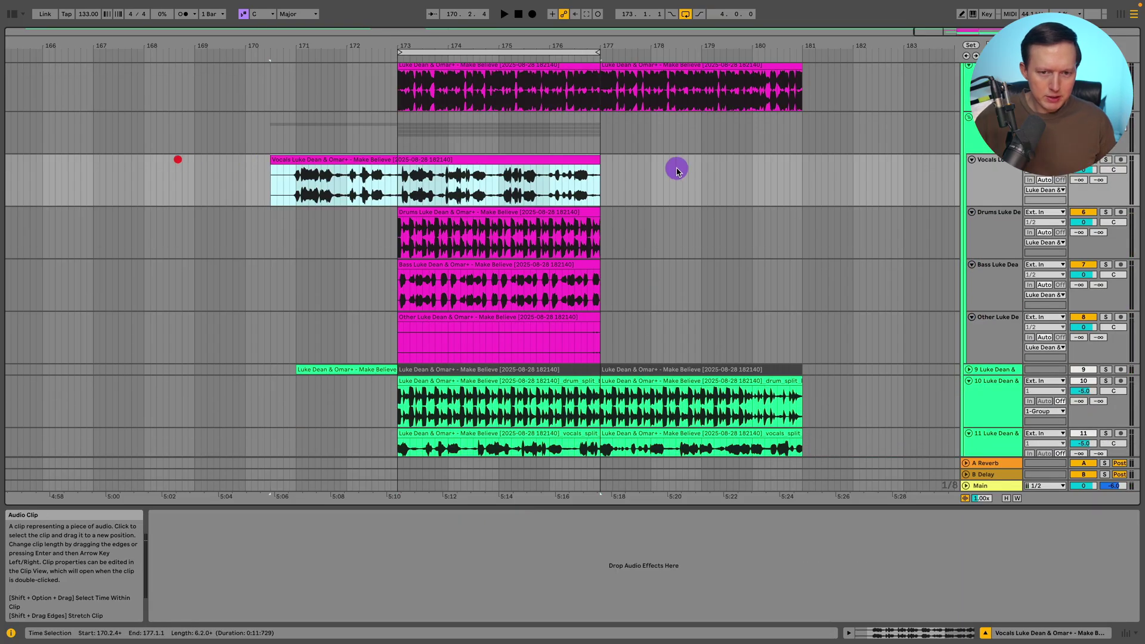
{"action": "left_click_drag", "start_coordinate": [597, 161], "coordinate": [937, 161]}
{"action": "left_click_drag", "start_coordinate": [397, 214], "coordinate": [200, 213]}
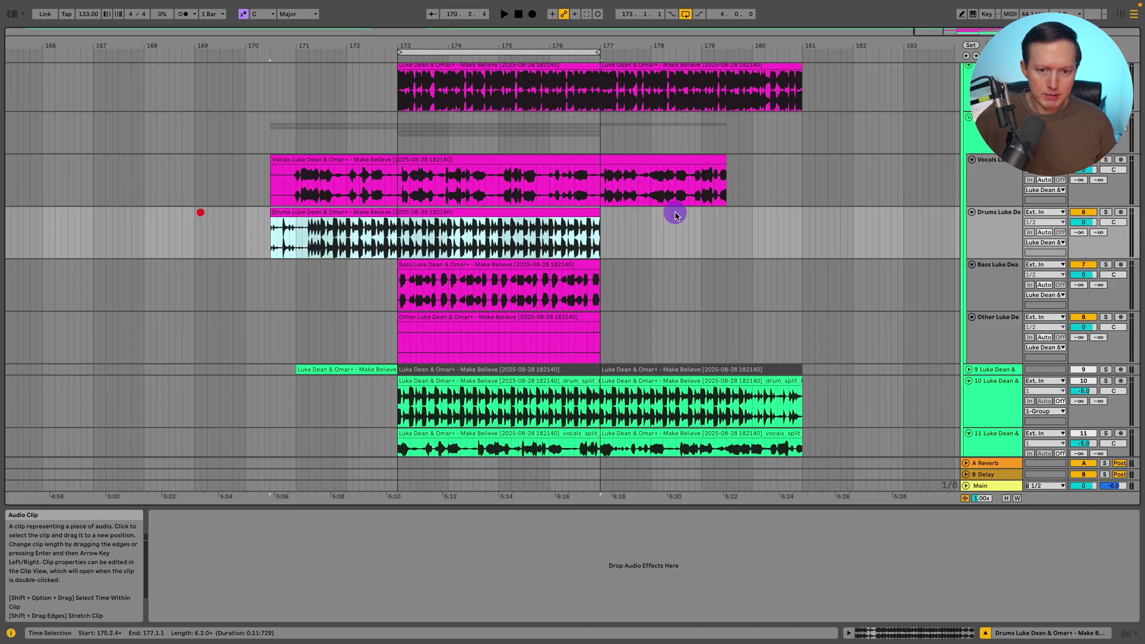
{"action": "left_click_drag", "start_coordinate": [600, 214], "coordinate": [781, 215]}
{"action": "left_click_drag", "start_coordinate": [398, 262], "coordinate": [270, 263]}
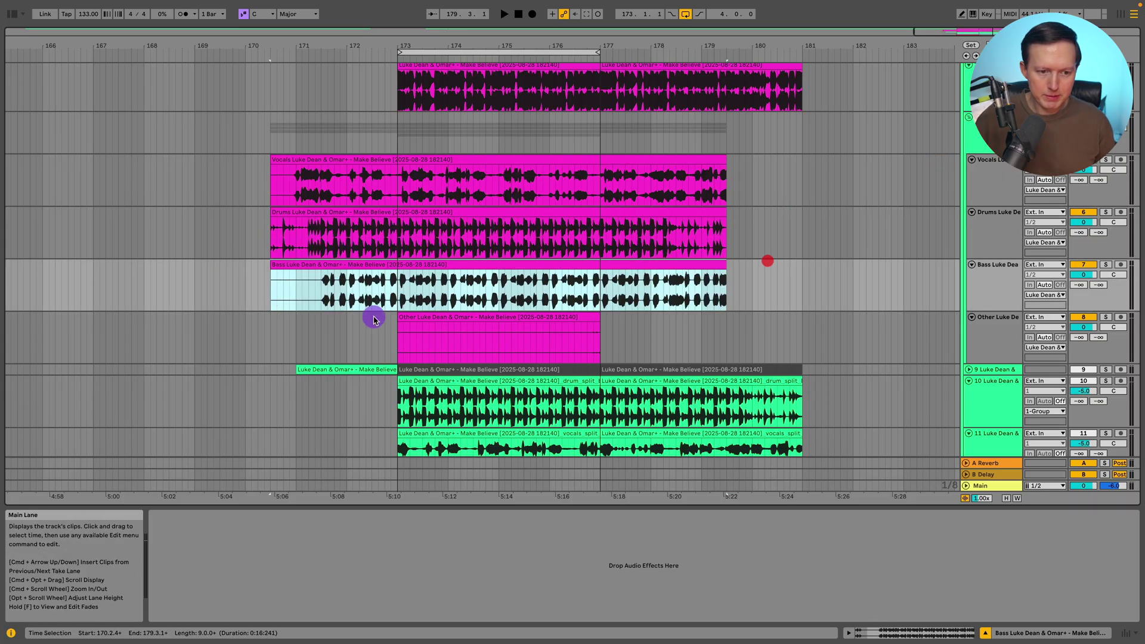
{"action": "left_click_drag", "start_coordinate": [395, 316], "coordinate": [599, 323]}
- Solo the Vocals stem and play it from bar 173
{"action": "scroll", "coordinate": [600, 324], "scroll_direction": "up", "scroll_amount": 3}
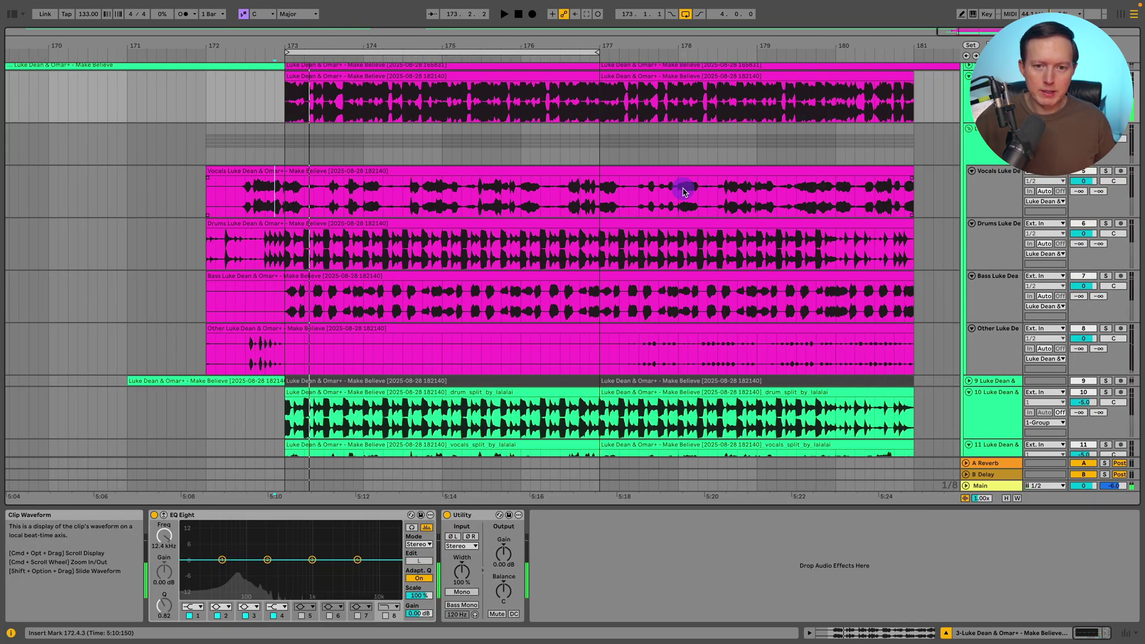
{"action": "scroll", "coordinate": [537, 190], "scroll_direction": "right", "scroll_amount": 2}
{"action": "left_click", "coordinate": [247, 207]}
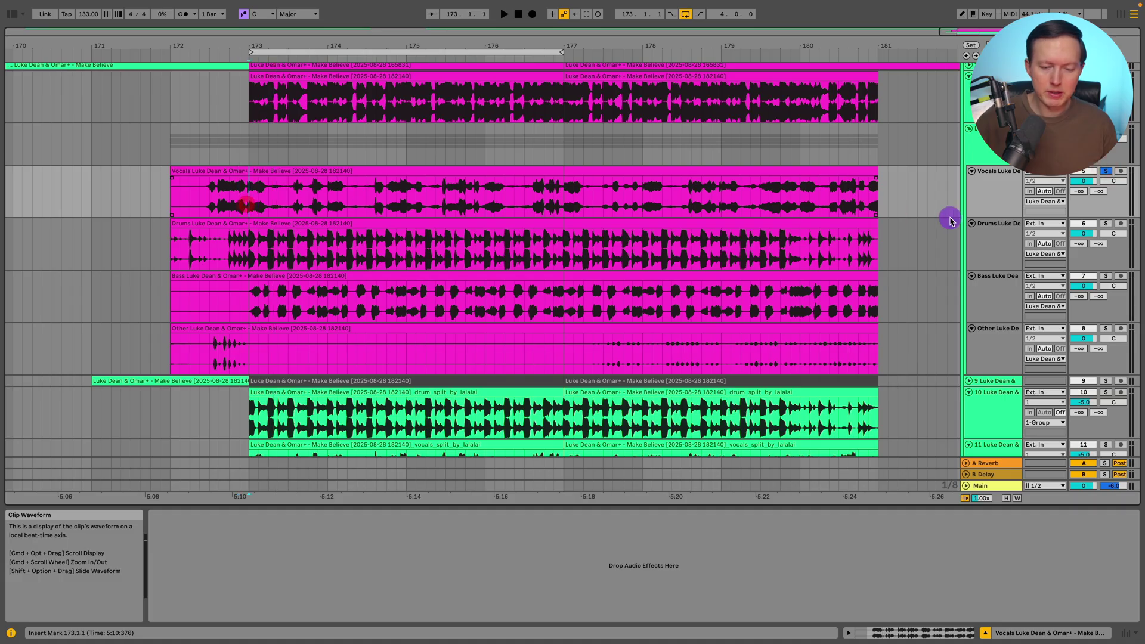
{"action": "key", "text": "space"}
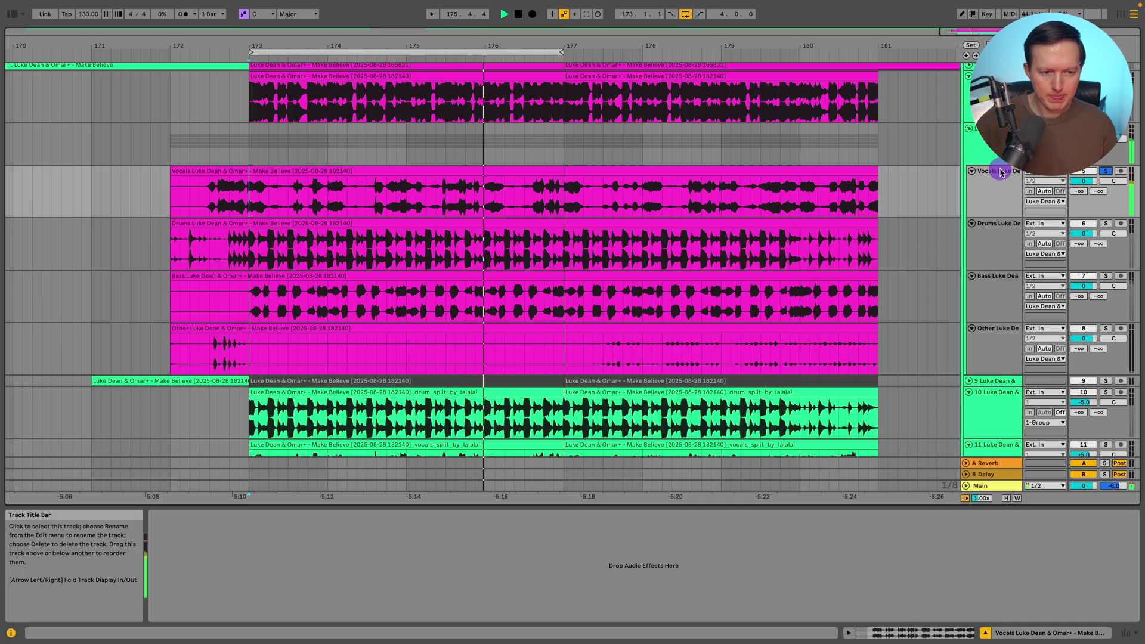
- Solo the Drums stem instead of the vocals and play it from bar 173
{"action": "left_click", "coordinate": [997, 237]}
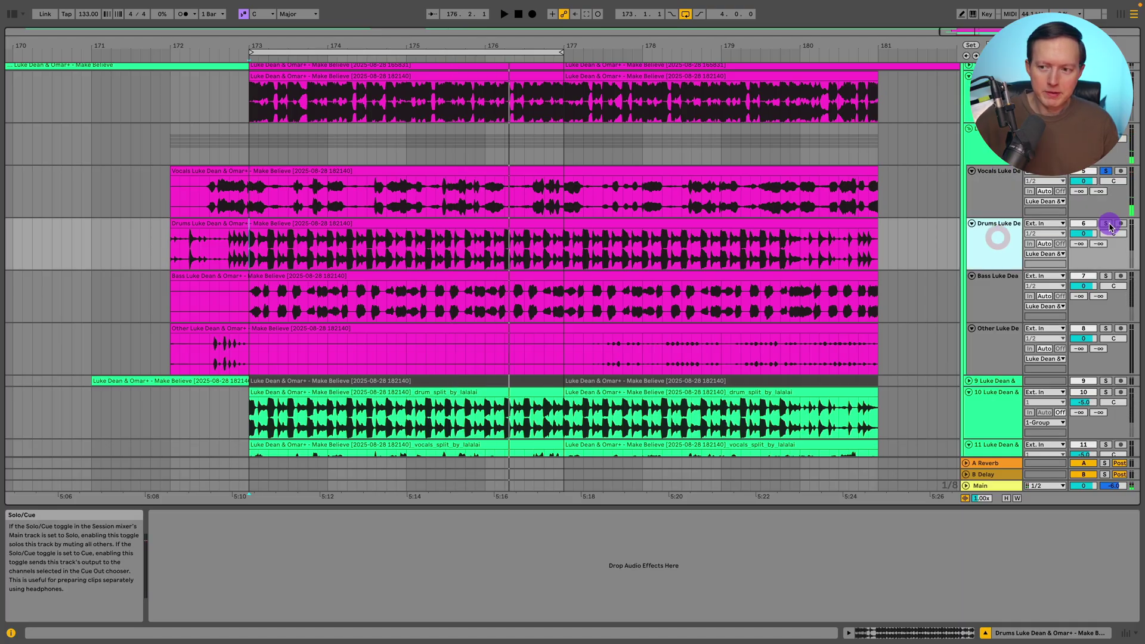
{"action": "left_click", "coordinate": [1108, 224]}
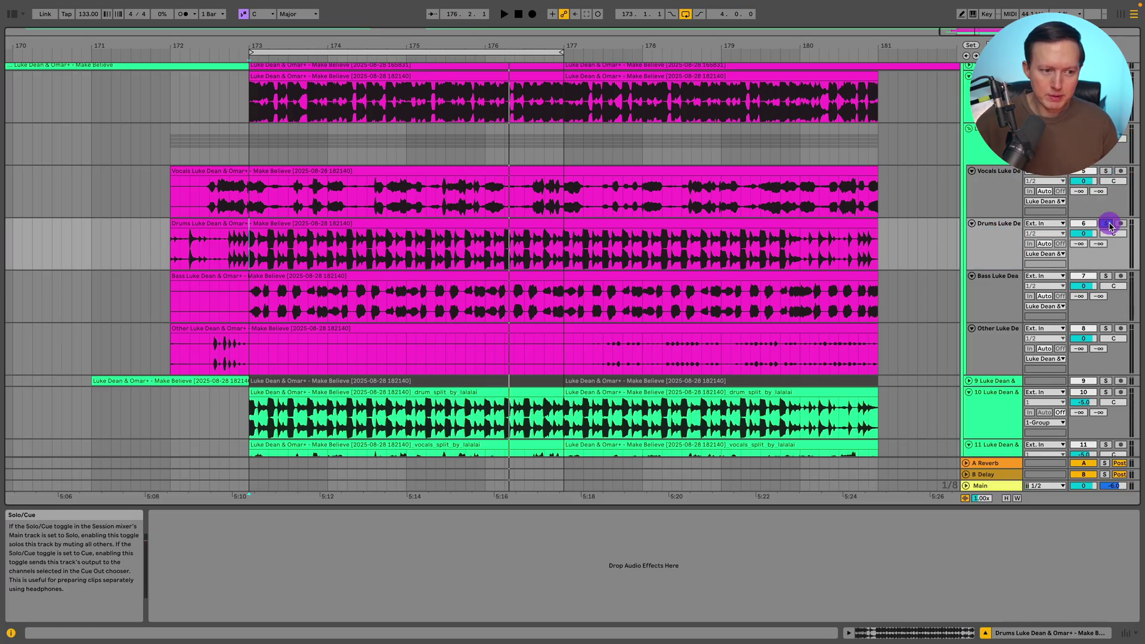
{"action": "key", "text": "space"}
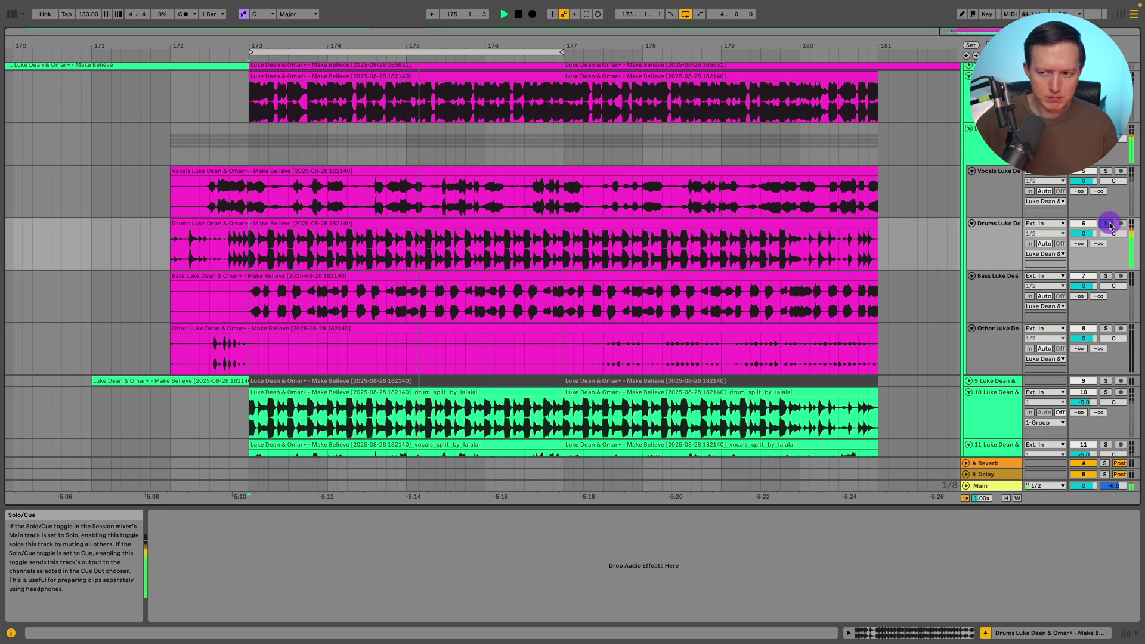
{"action": "key", "text": "space"}
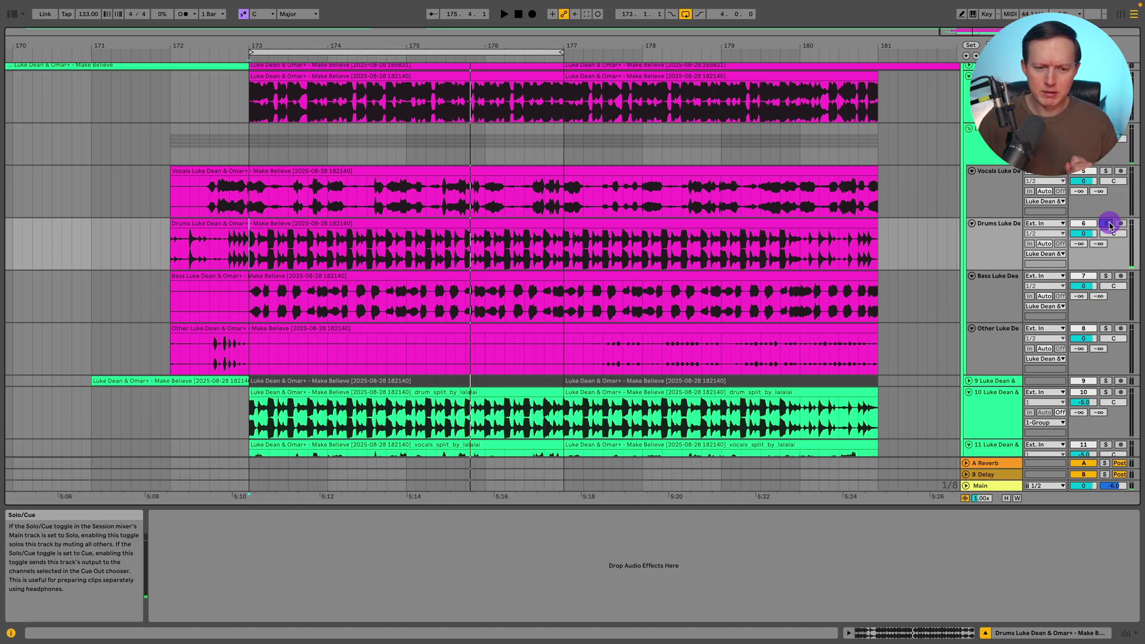
- Solo the Bass stem instead of the drums and play it from bar 173
{"action": "left_click", "coordinate": [1105, 275]}
{"action": "key", "text": "space"}
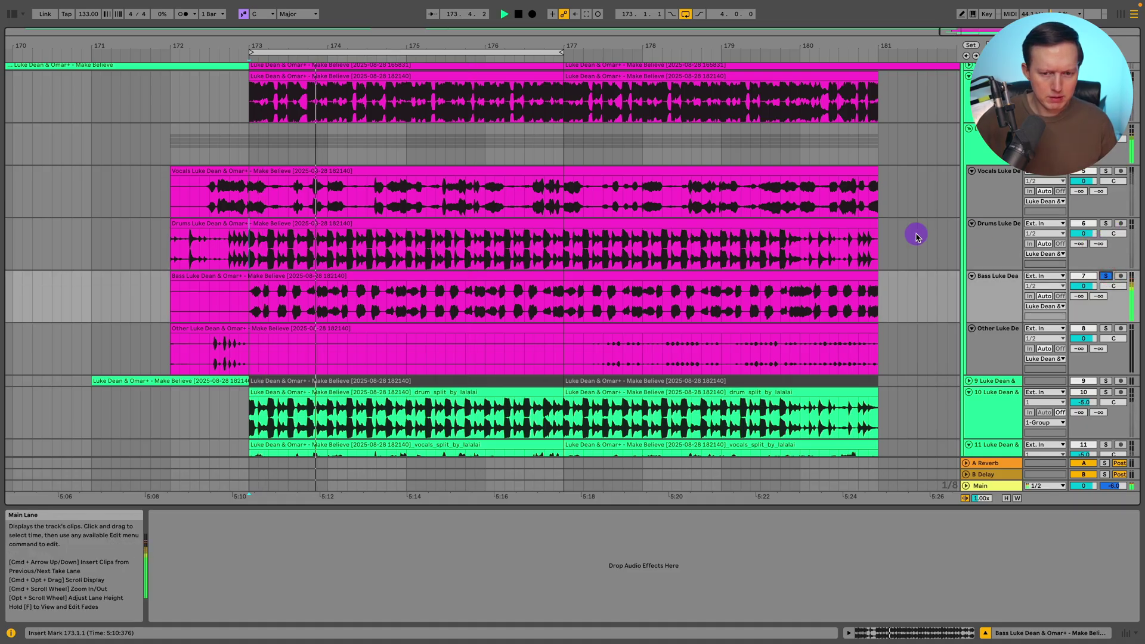
{"action": "key", "text": "space"}
- Inspect the Bass clip's sample waveform, hide the clip details and place the insert marker at bar 173 on the Vocals track
{"action": "left_click", "coordinate": [562, 273]}
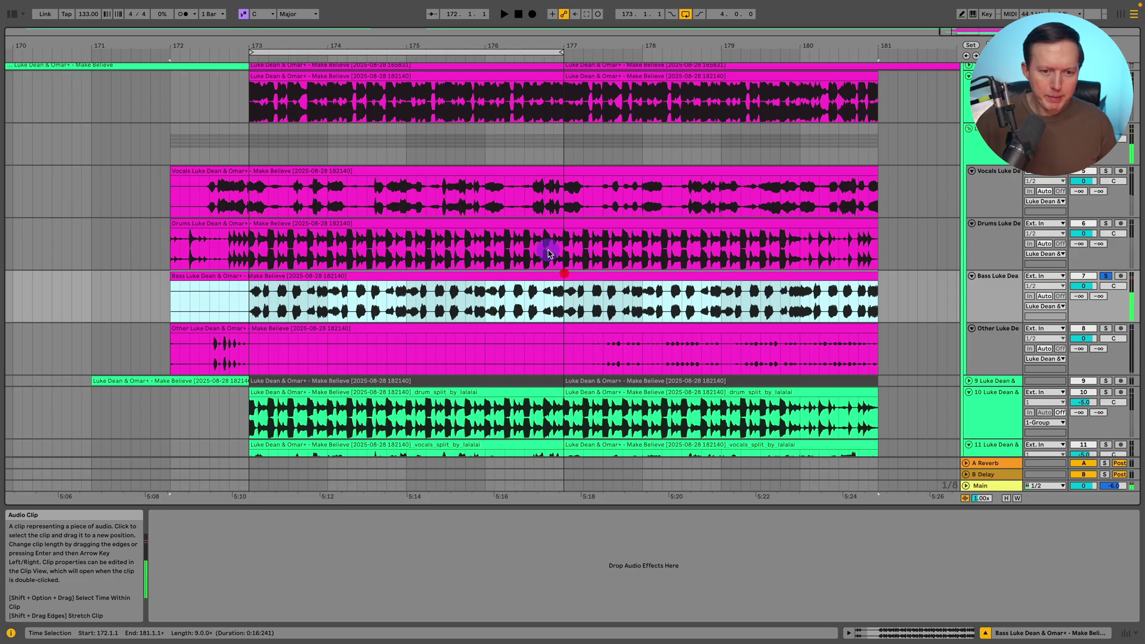
{"action": "double_click", "coordinate": [528, 274]}
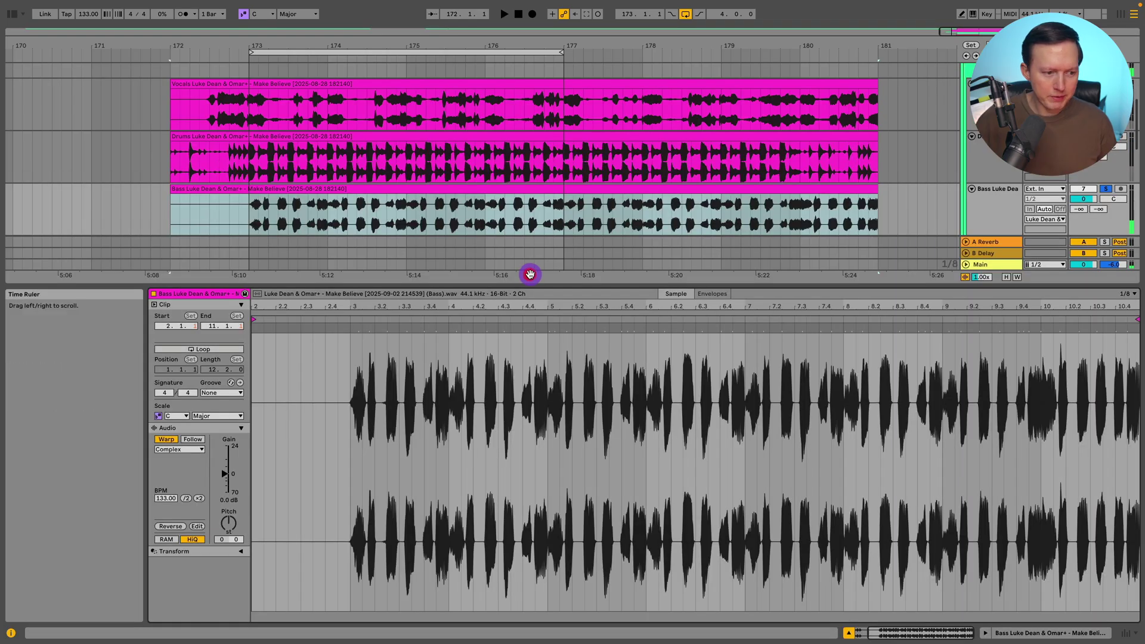
{"action": "left_click", "coordinate": [848, 632]}
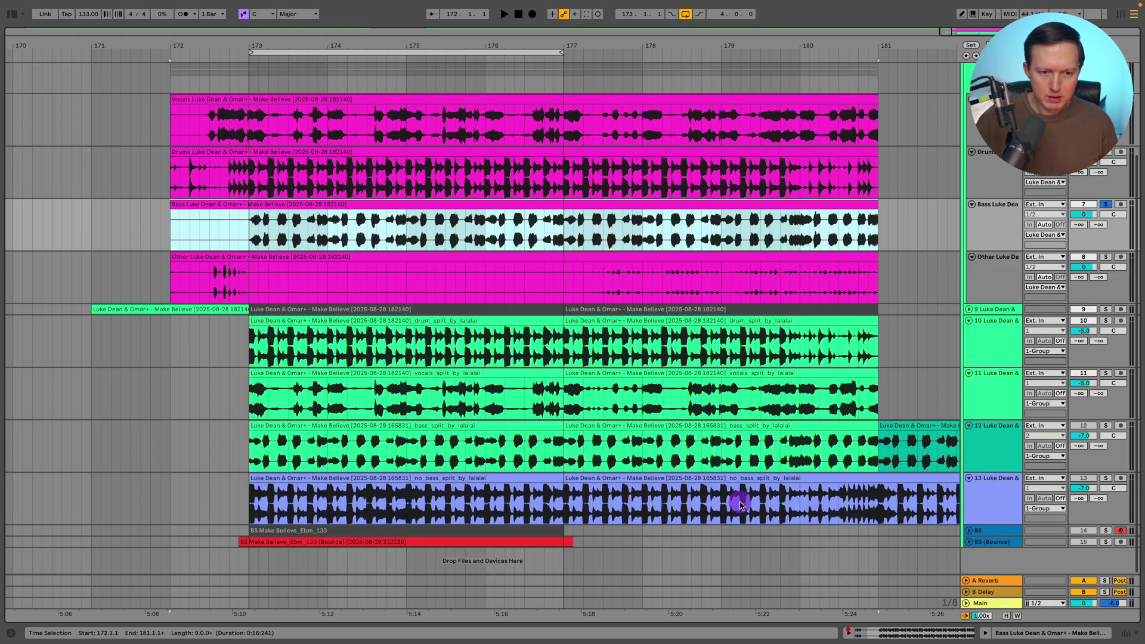
{"action": "left_click", "coordinate": [256, 125]}
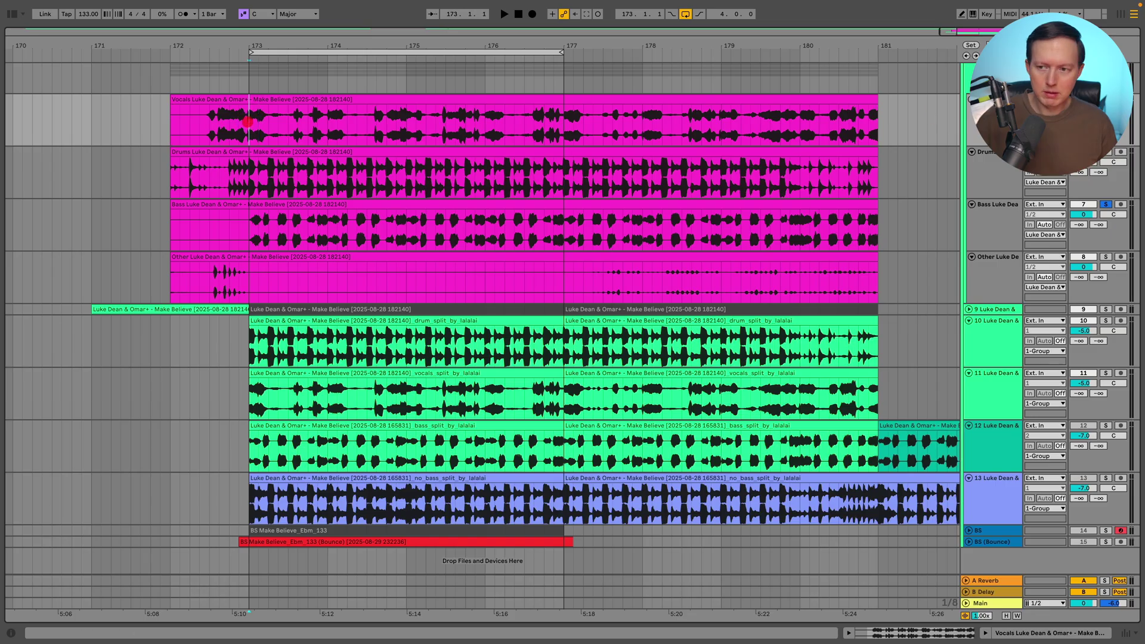
- Play the Vocals stem from bar 173, and solo the lalalai vocals split on track 11 and play it for comparison
{"action": "key", "text": "space"}
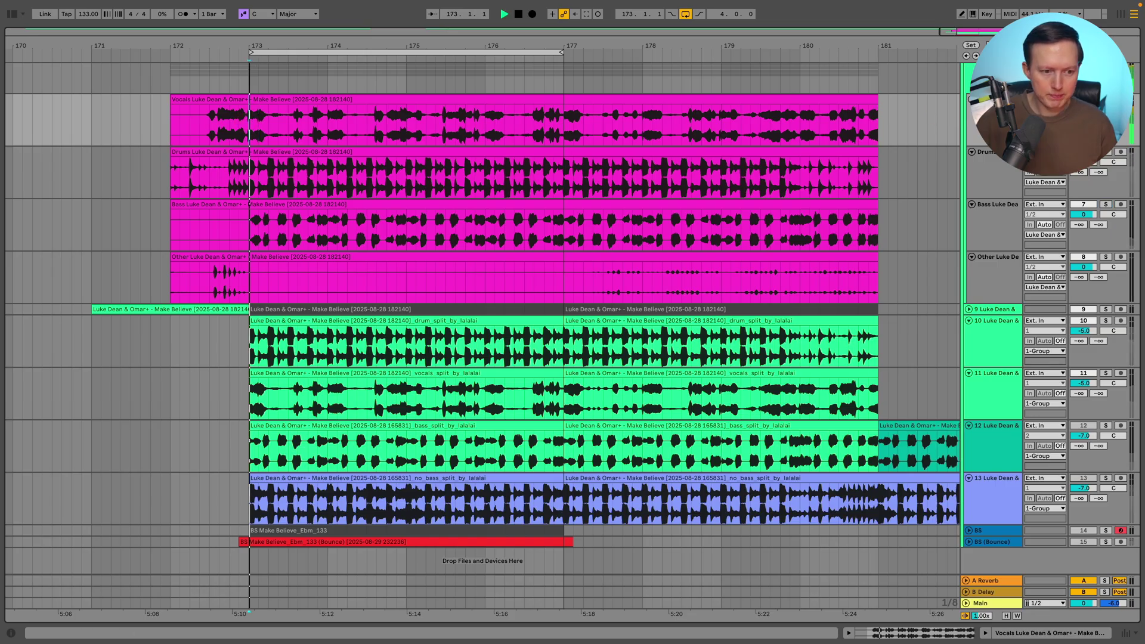
{"action": "left_click", "coordinate": [990, 398]}
{"action": "key", "text": "space"}
{"action": "left_click", "coordinate": [1105, 372]}
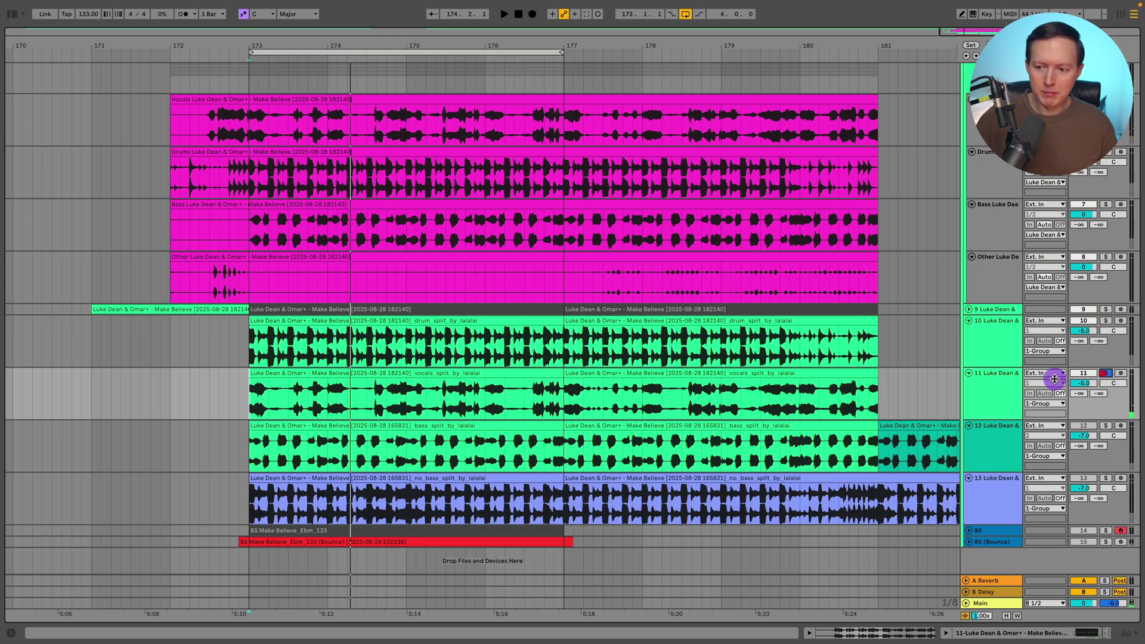
{"action": "left_click", "coordinate": [1001, 390]}
{"action": "key", "text": "space"}
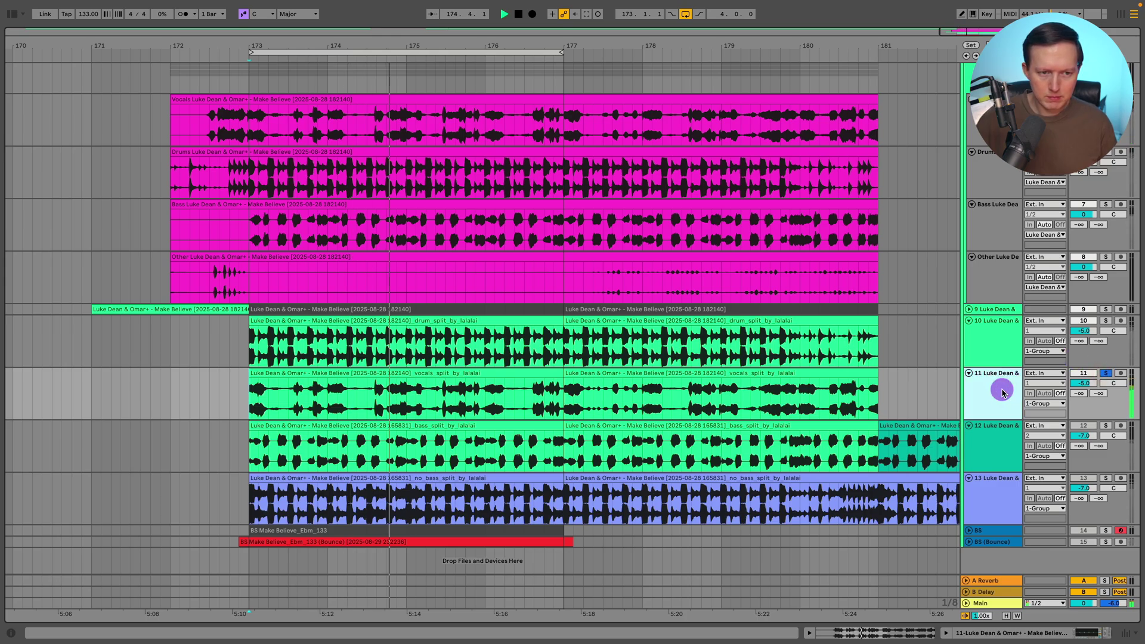
- Place the insert marker midway through bar 174 on the Vocals stem and play that stem soloed from there
{"action": "left_click", "coordinate": [376, 115]}
{"action": "left_click", "coordinate": [367, 134]}
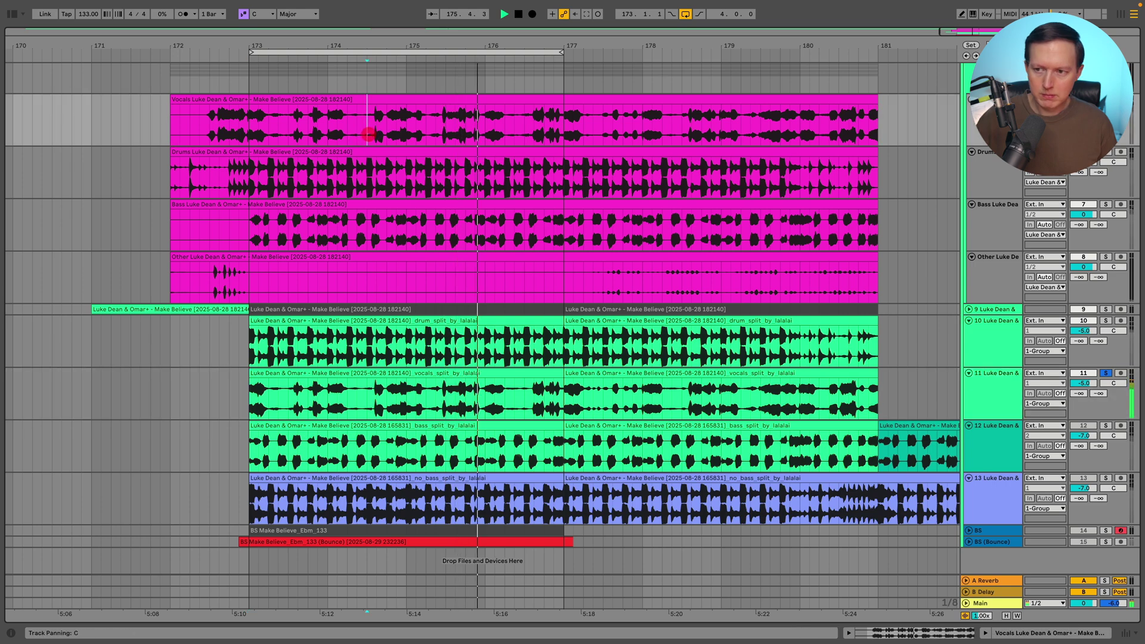
{"action": "key", "text": "space"}
{"action": "key", "text": "space"}
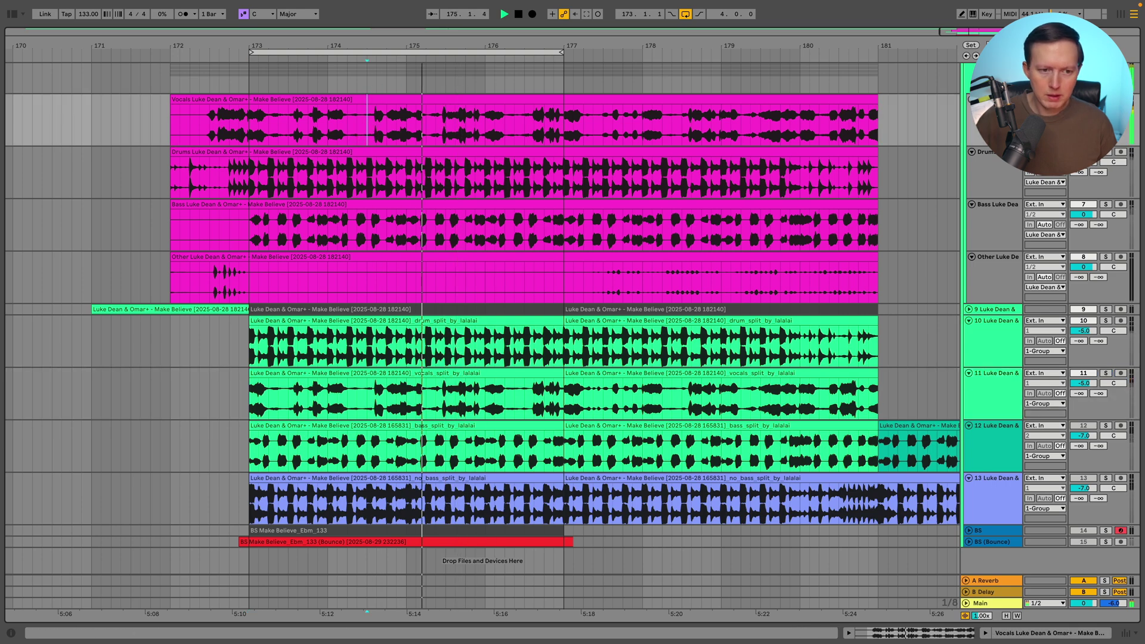
- Play the soloed Drums stem from bar 173 and compare it with the lalalai drum split soloed on track 10
{"action": "left_click", "coordinate": [252, 181]}
{"action": "key", "text": "space"}
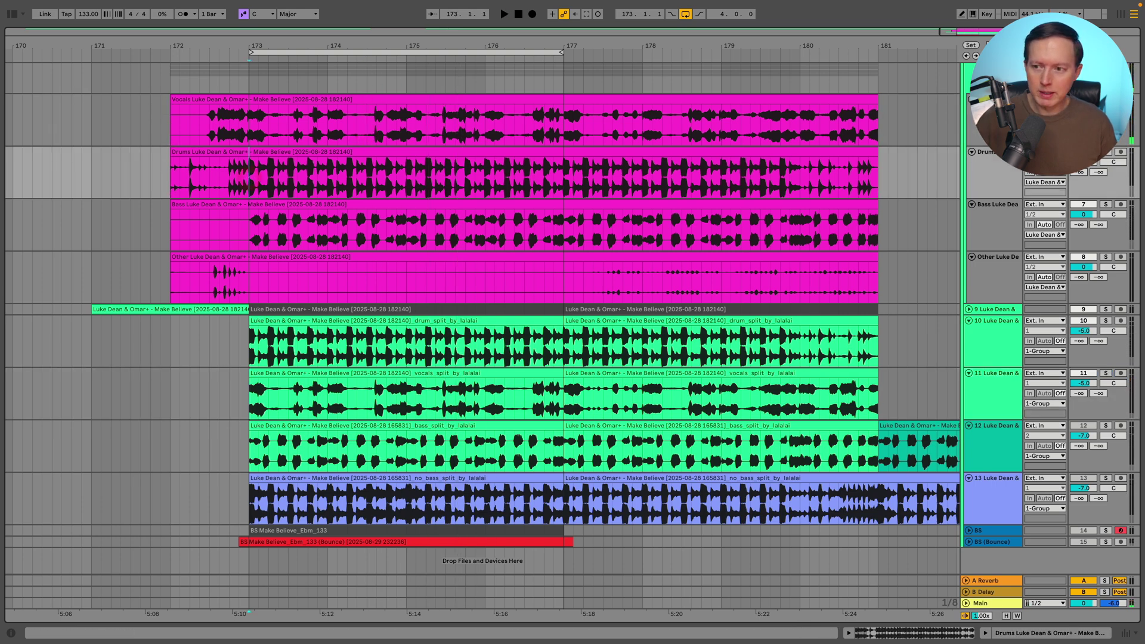
{"action": "key", "text": "space"}
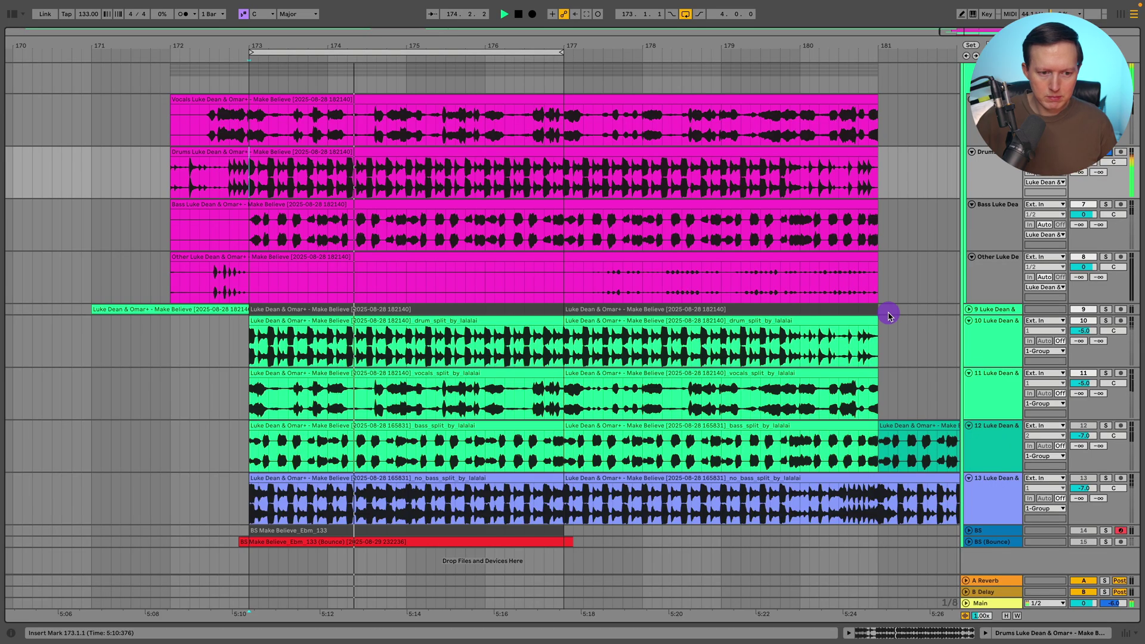
{"action": "left_click", "coordinate": [1104, 322]}
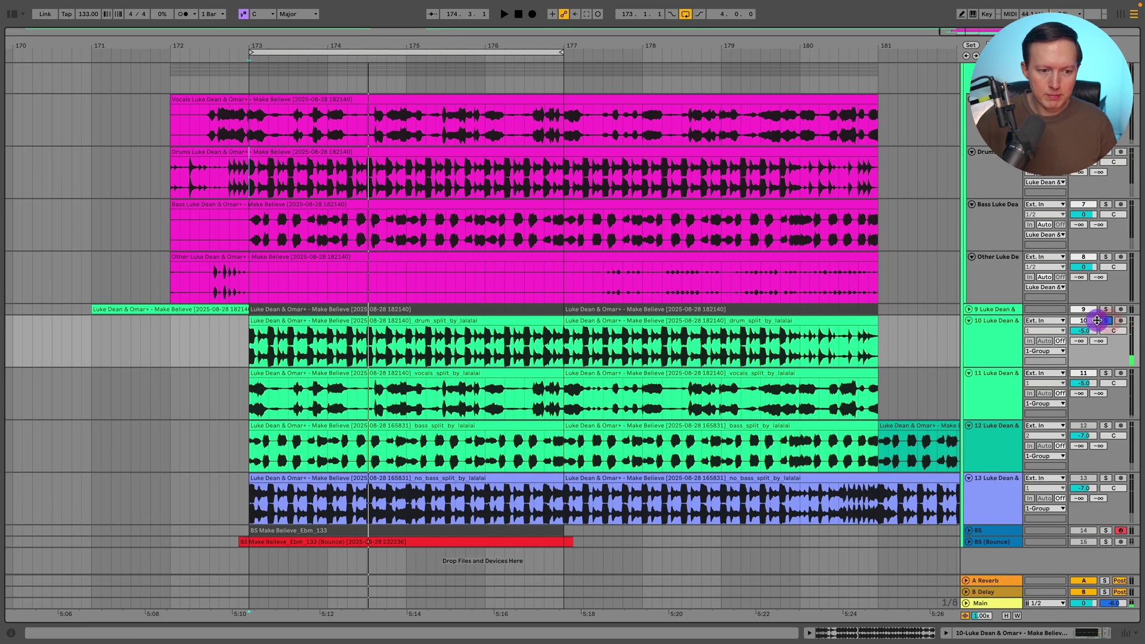
{"action": "key", "text": "space"}
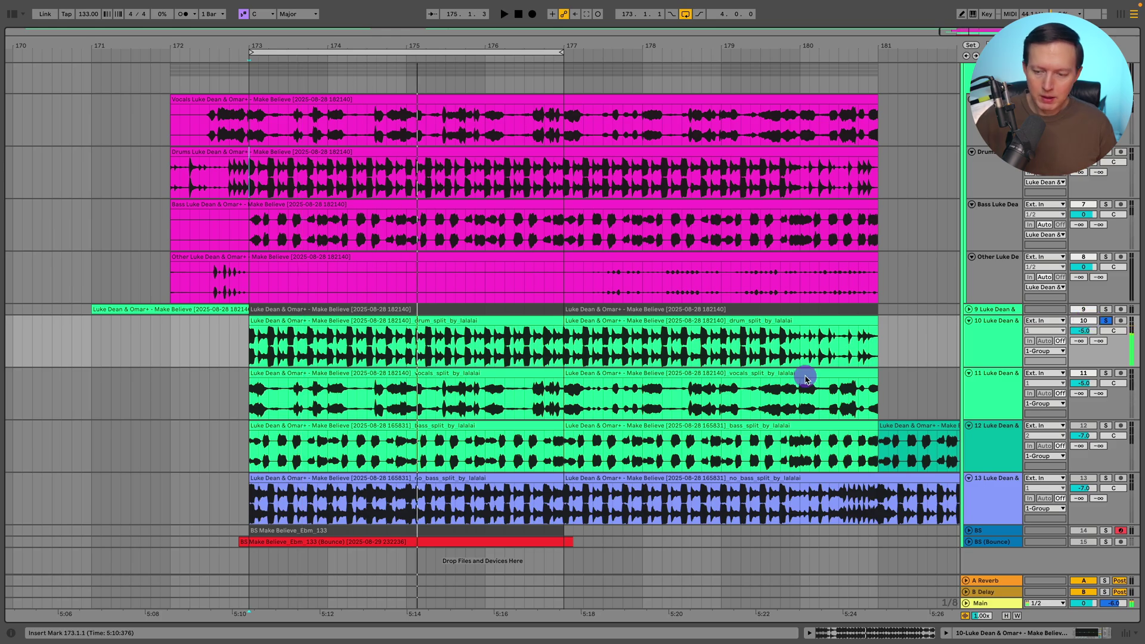
- Solo and play the lalalai bass split on track 12 from bar 173, and compare it with the soloed Bass stem
{"action": "left_click", "coordinate": [250, 451]}
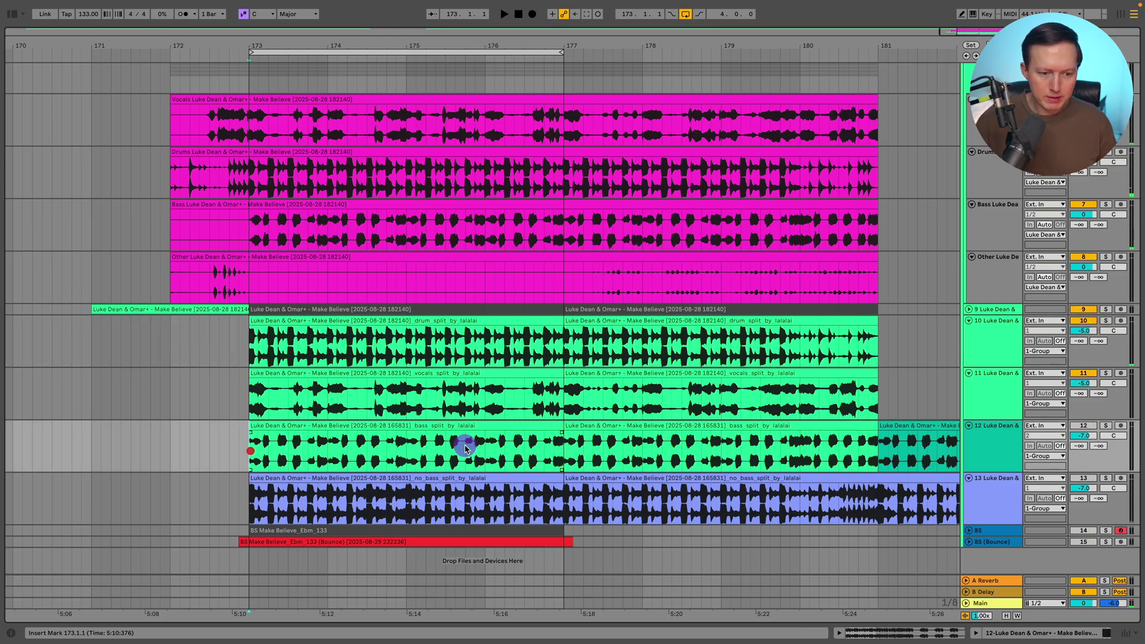
{"action": "left_click", "coordinate": [1106, 427]}
{"action": "key", "text": "space"}
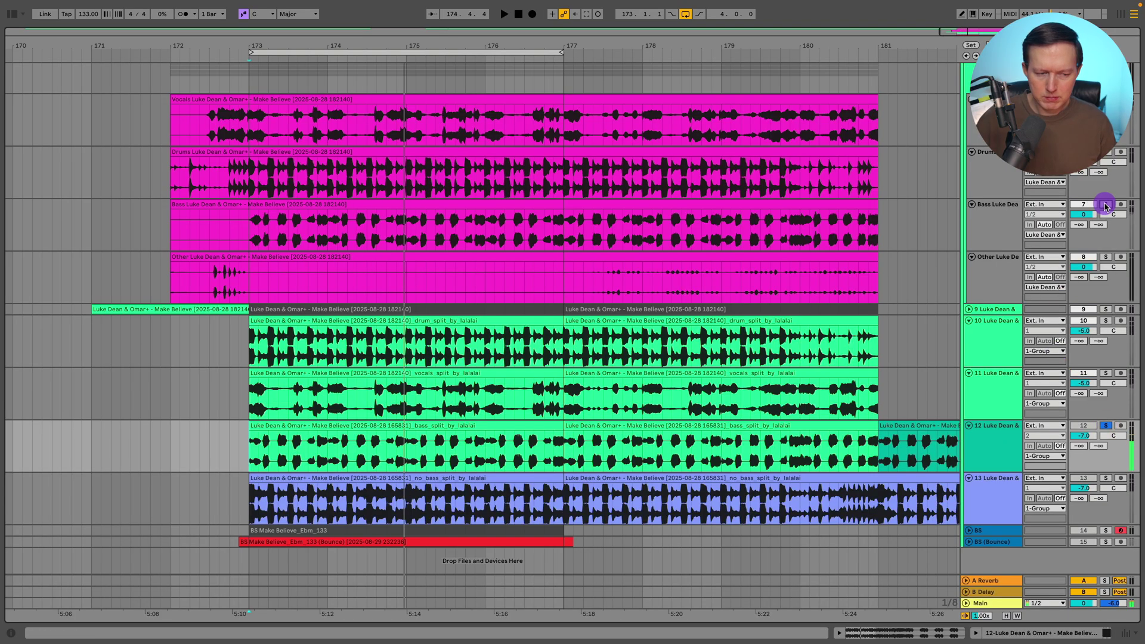
{"action": "left_click", "coordinate": [1105, 206]}
{"action": "key", "text": "space"}
{"action": "key", "text": "space"}
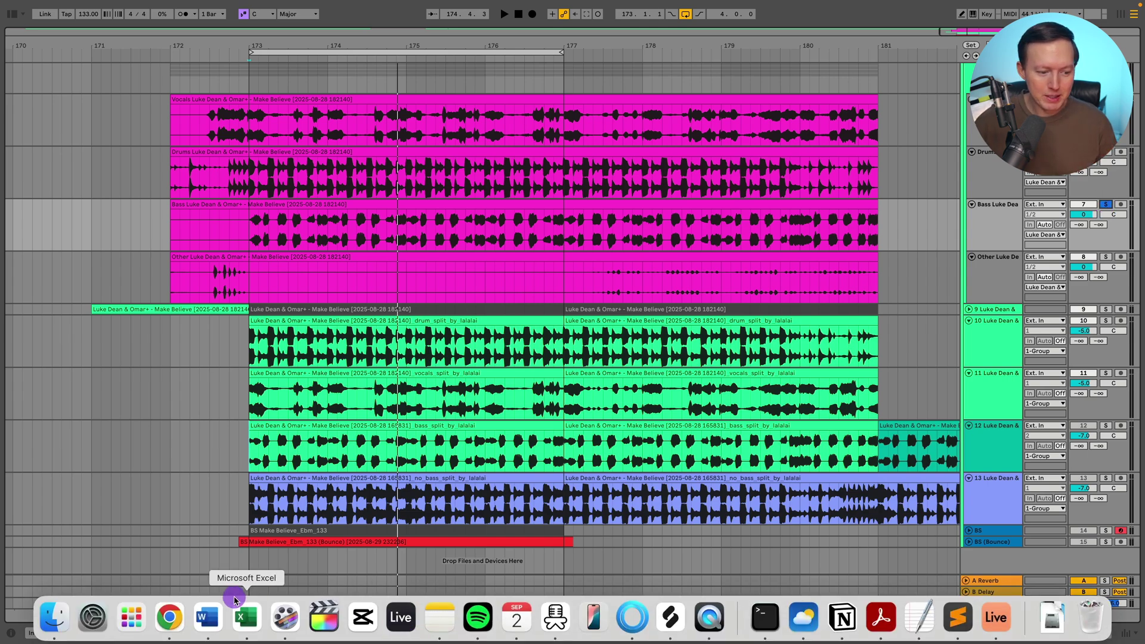
- Switch to Chrome, read the Live 12.3 blog post and highlight its sentence pointing to the beta release notes
{"action": "left_click", "coordinate": [168, 607]}
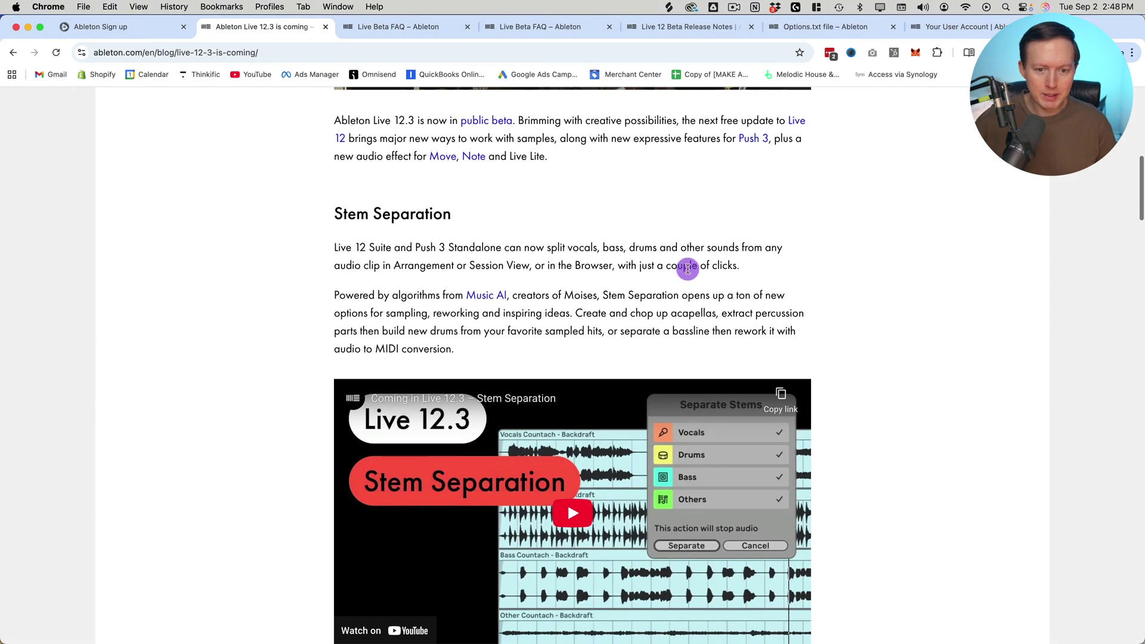
{"action": "scroll", "coordinate": [393, 252], "scroll_direction": "down", "scroll_amount": 2}
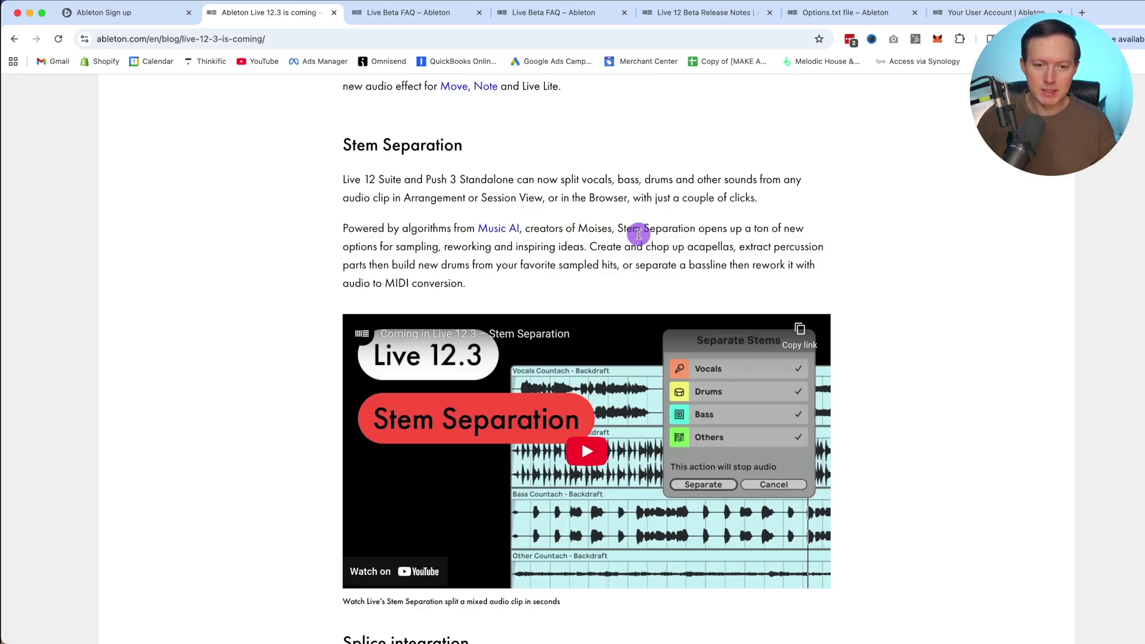
{"action": "scroll", "coordinate": [638, 234], "scroll_direction": "down", "scroll_amount": 15}
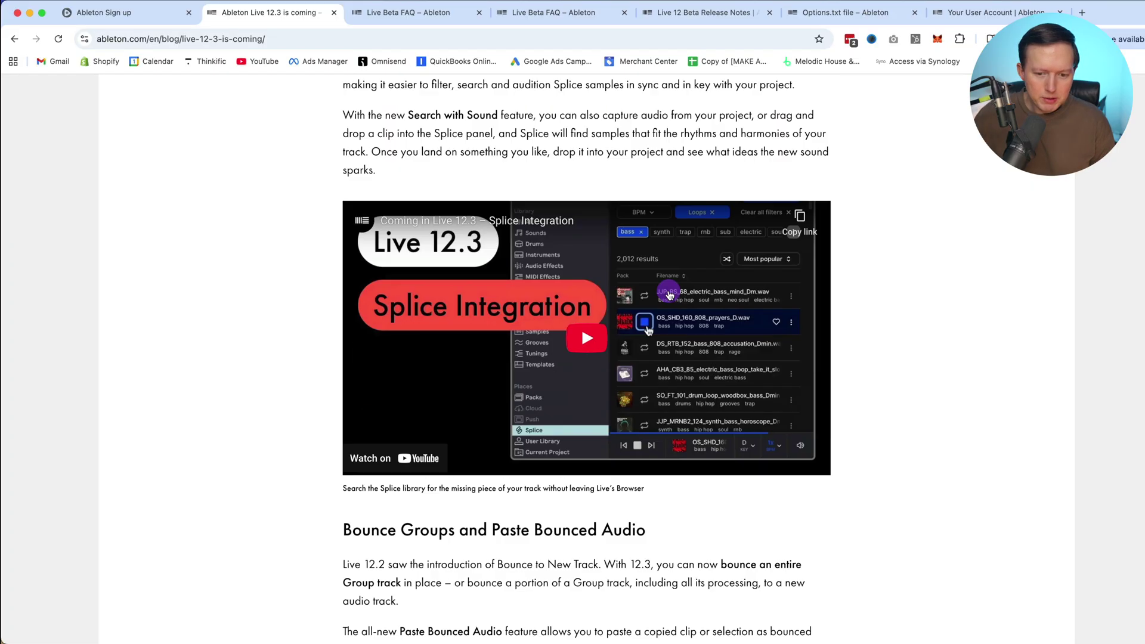
{"action": "scroll", "coordinate": [670, 297], "scroll_direction": "down", "scroll_amount": 10}
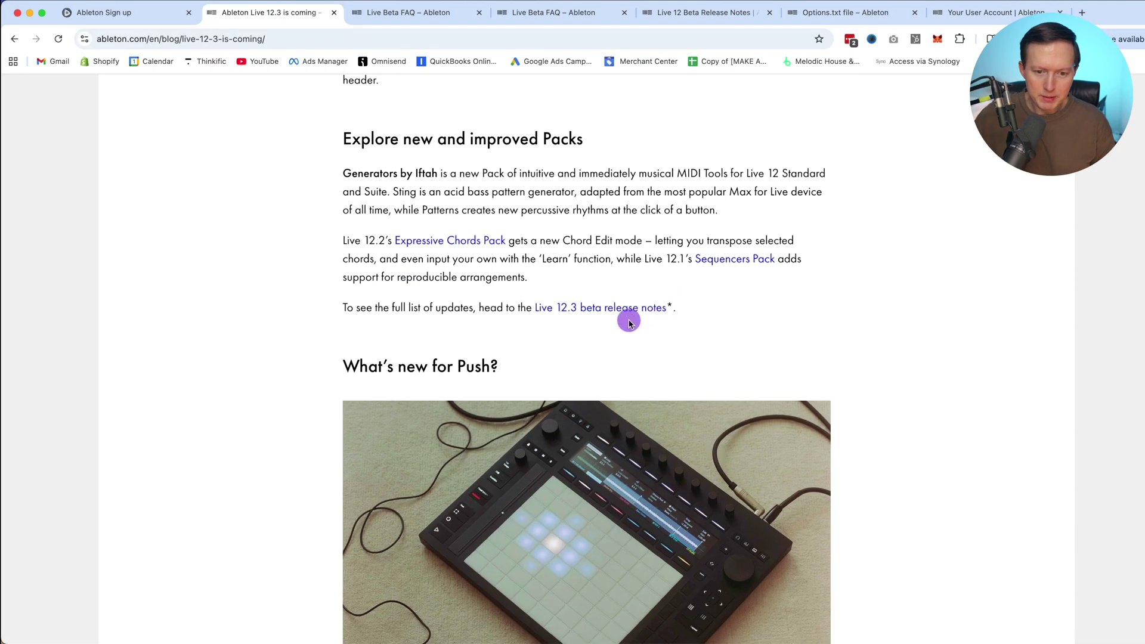
{"action": "left_click_drag", "start_coordinate": [339, 310], "coordinate": [705, 308]}
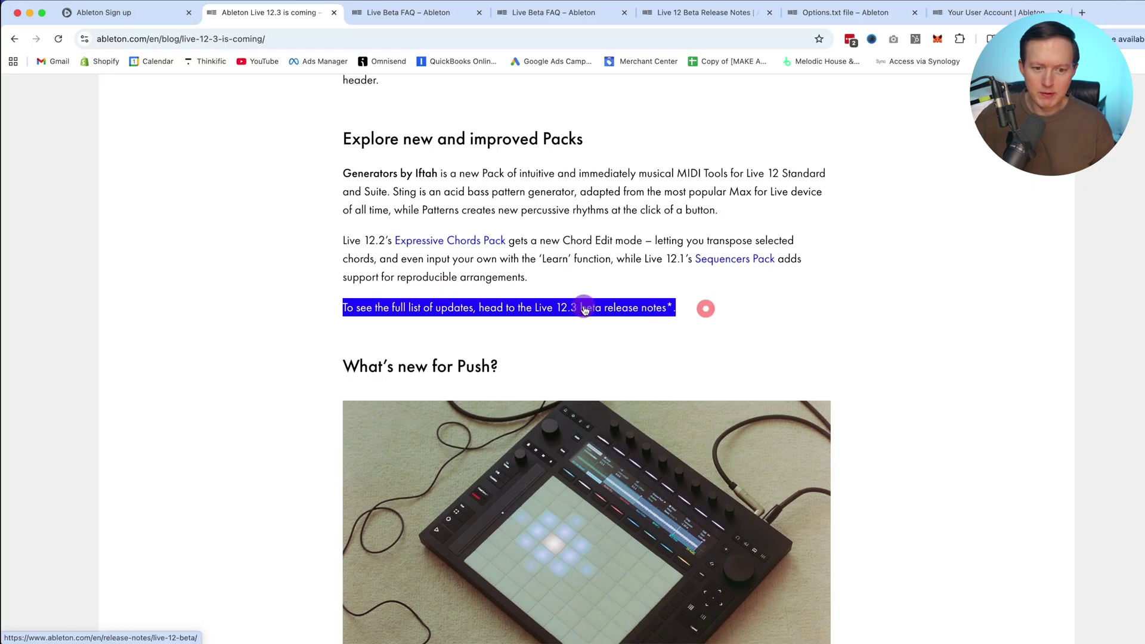
- Open the Live 12.3 beta release notes and highlight the high-quality option text in the Stem Separation section
{"action": "left_click", "coordinate": [640, 314]}
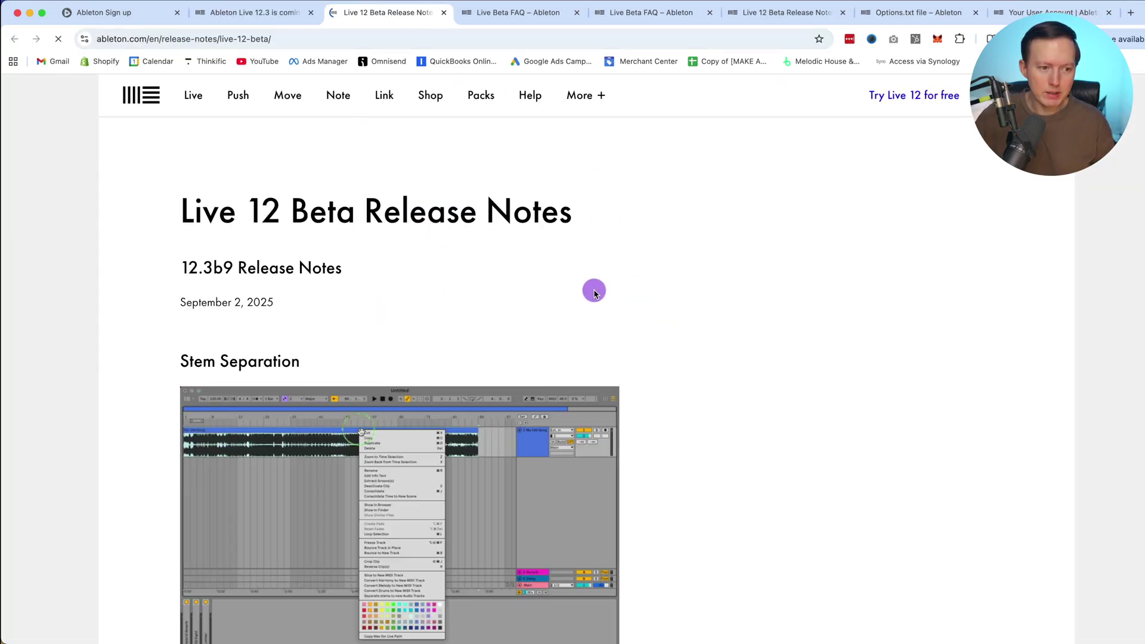
{"action": "scroll", "coordinate": [599, 292], "scroll_direction": "down", "scroll_amount": 6}
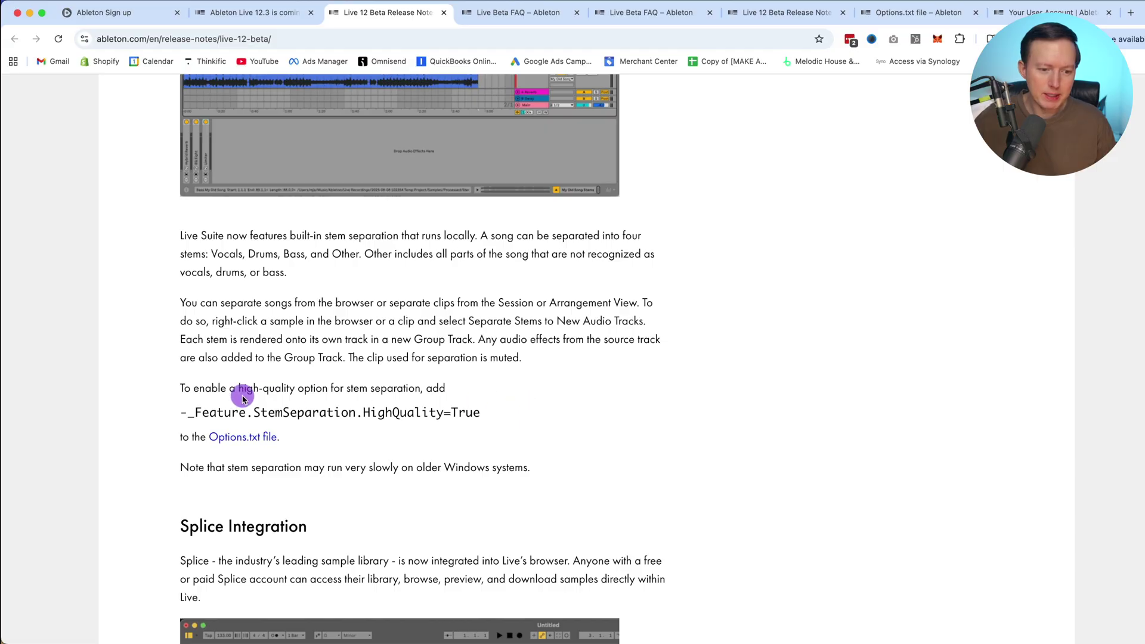
{"action": "left_click_drag", "start_coordinate": [174, 386], "coordinate": [411, 392]}
{"action": "left_click", "coordinate": [493, 396]}
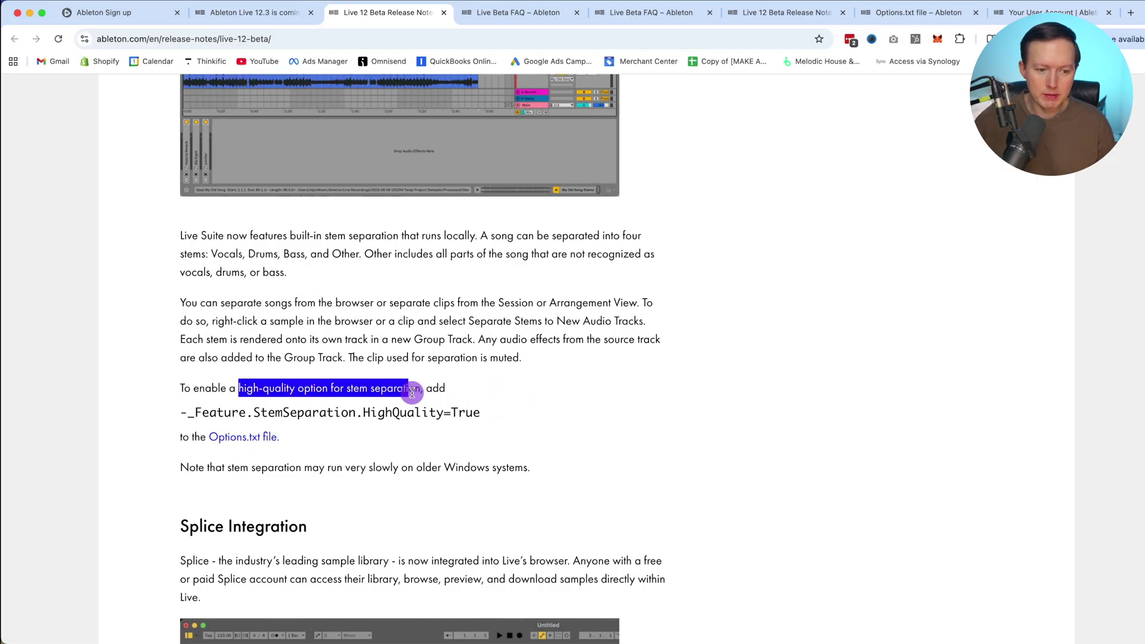
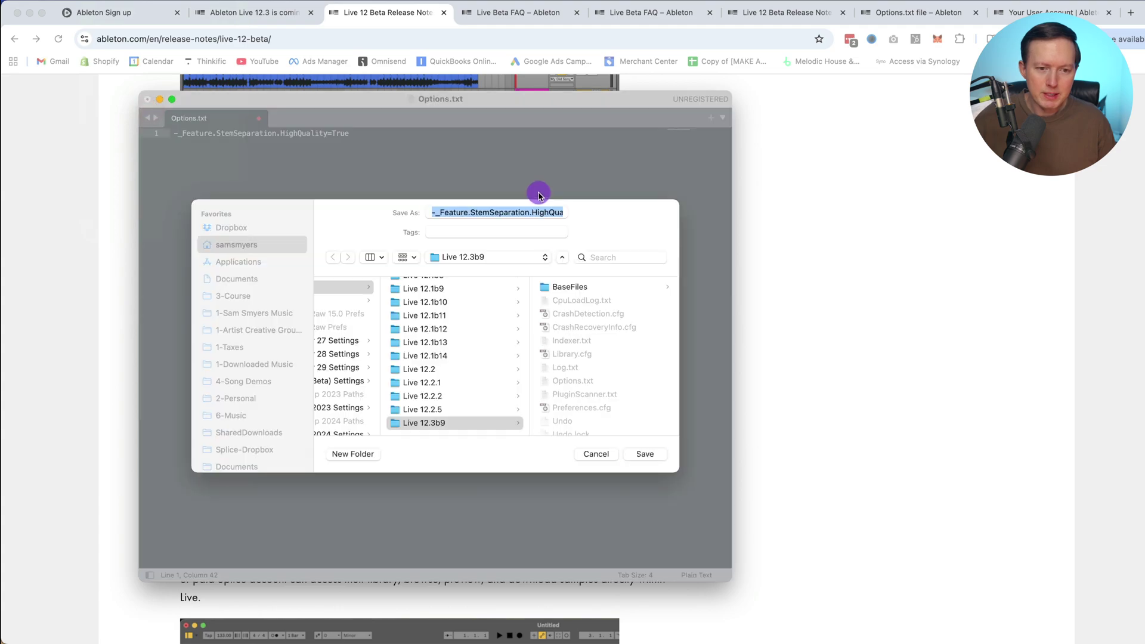
- In the Options.txt save dialog, go to the home folder, show hidden items and open the Library folder
{"action": "key", "text": "shift+super+h"}
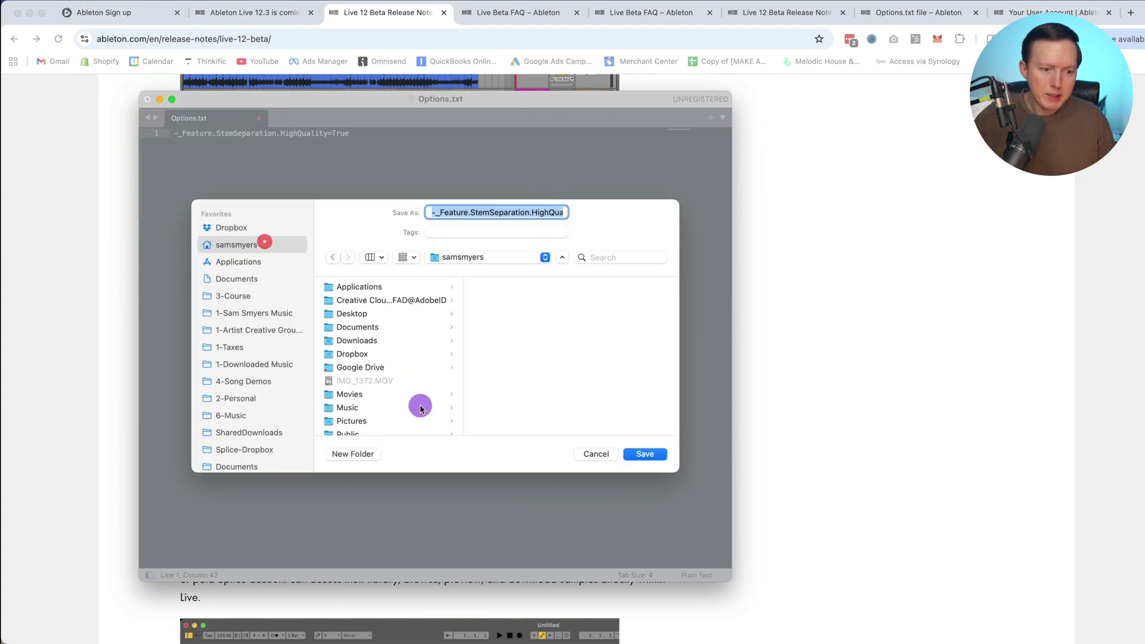
{"action": "scroll", "coordinate": [421, 408], "scroll_direction": "down", "scroll_amount": 1}
{"action": "scroll", "coordinate": [419, 401], "scroll_direction": "down", "scroll_amount": 3}
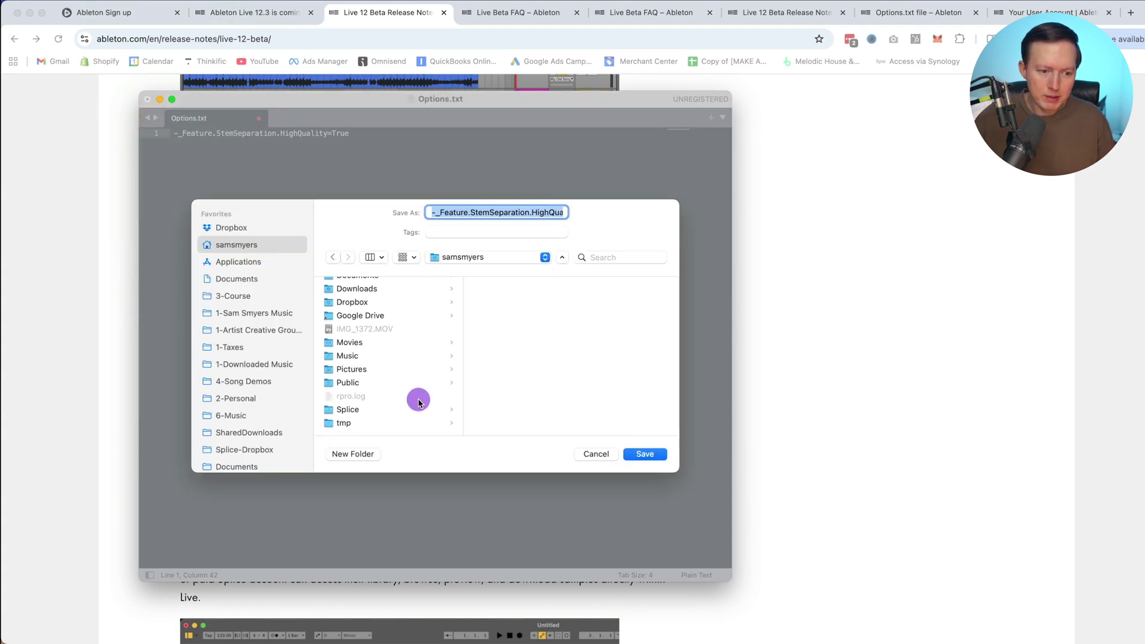
{"action": "scroll", "coordinate": [398, 389], "scroll_direction": "up", "scroll_amount": 4}
{"action": "scroll", "coordinate": [388, 381], "scroll_direction": "down", "scroll_amount": 4}
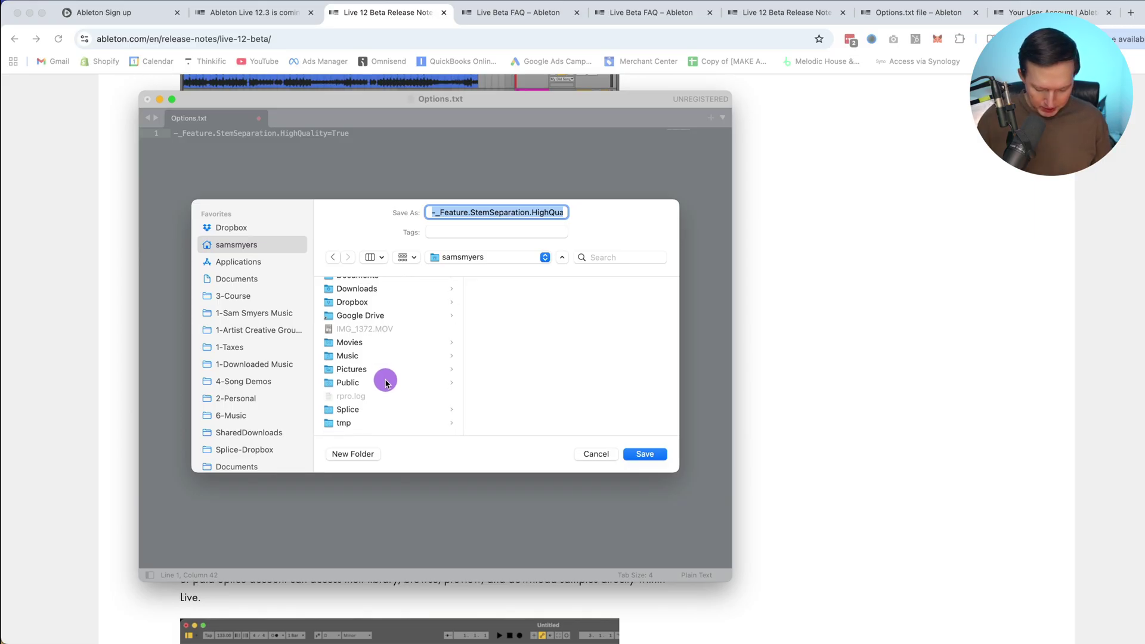
{"action": "scroll", "coordinate": [386, 383], "scroll_direction": "up", "scroll_amount": 5}
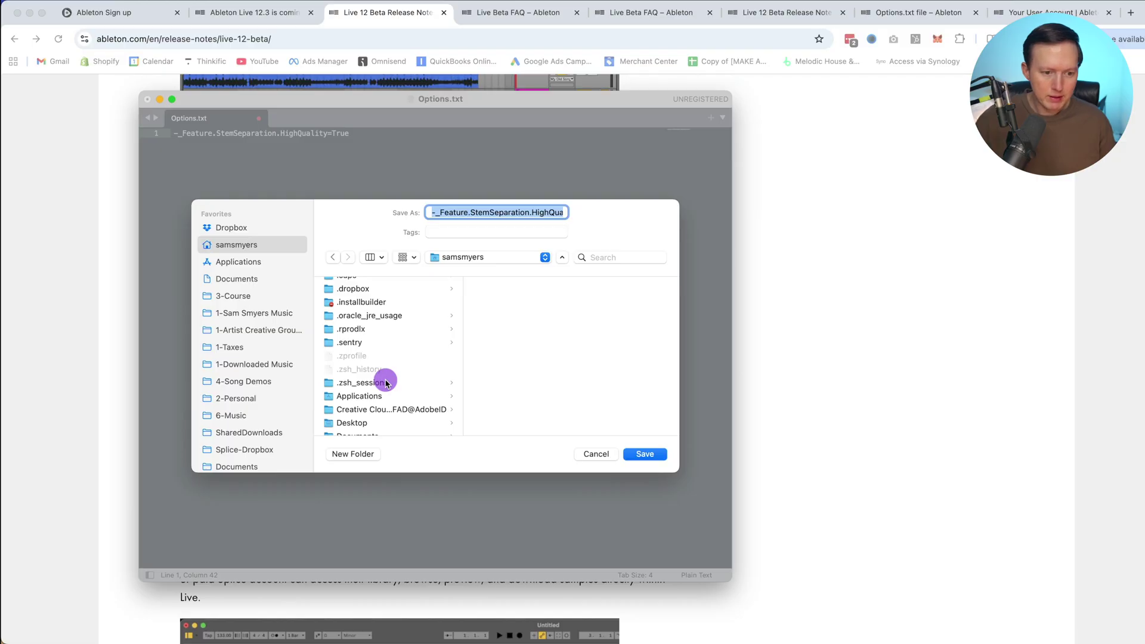
{"action": "scroll", "coordinate": [388, 384], "scroll_direction": "down", "scroll_amount": 6}
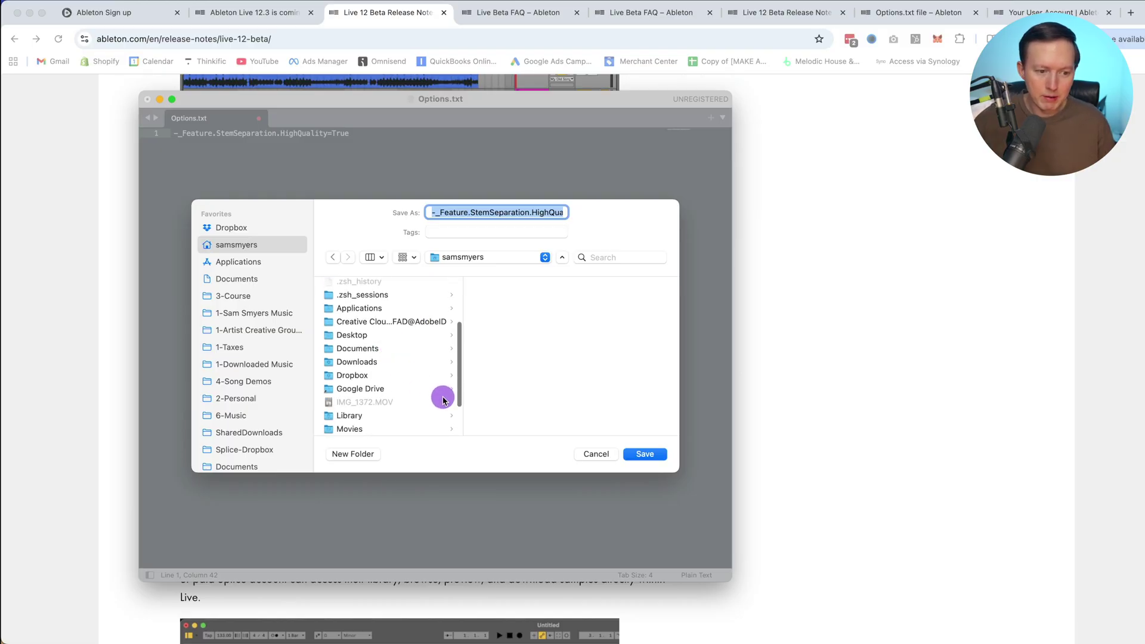
{"action": "scroll", "coordinate": [382, 375], "scroll_direction": "up", "scroll_amount": 8}
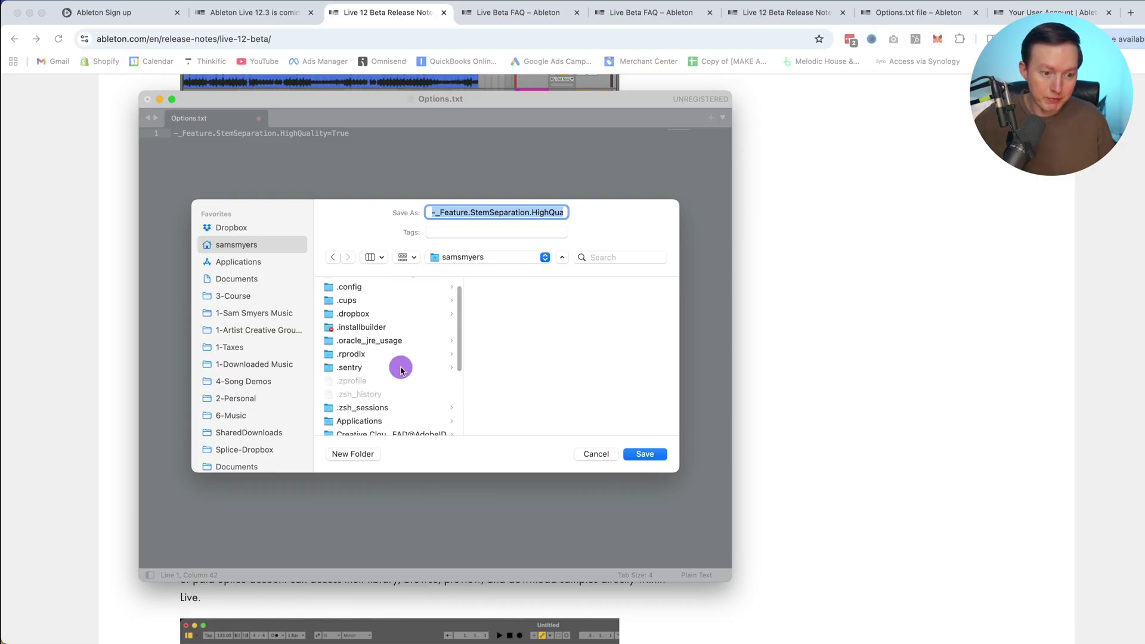
{"action": "scroll", "coordinate": [400, 370], "scroll_direction": "down", "scroll_amount": 8}
{"action": "left_click", "coordinate": [374, 327]}
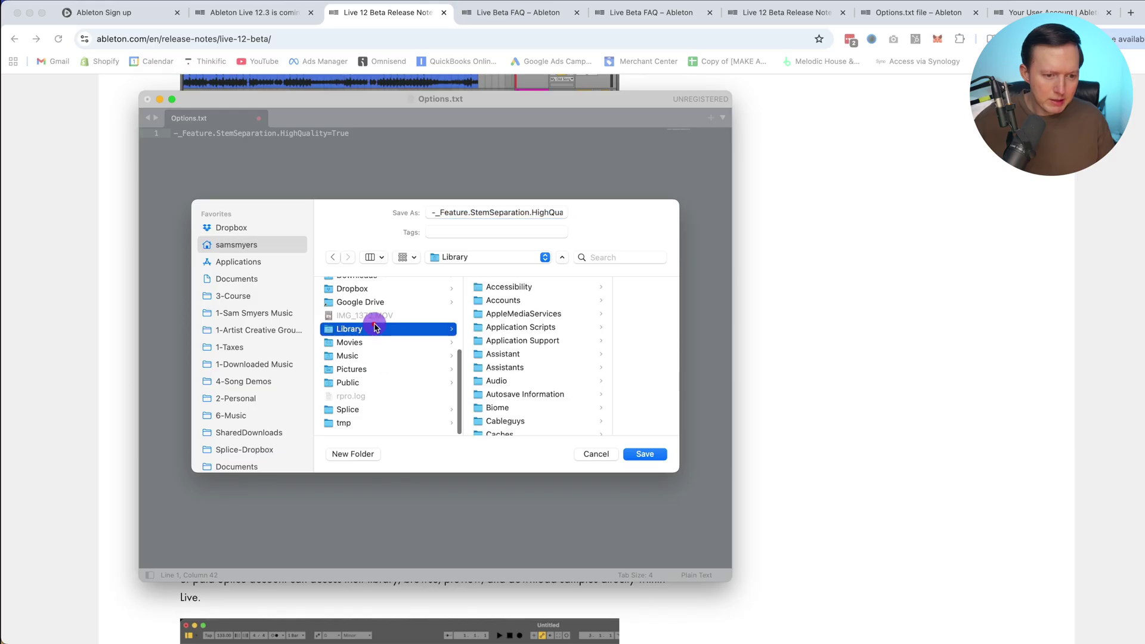
- Choose the Live 12.3b9 folder inside Preferences > Ableton as the save location
{"action": "scroll", "coordinate": [535, 311], "scroll_direction": "down", "scroll_amount": 3}
{"action": "scroll", "coordinate": [536, 311], "scroll_direction": "down", "scroll_amount": 15}
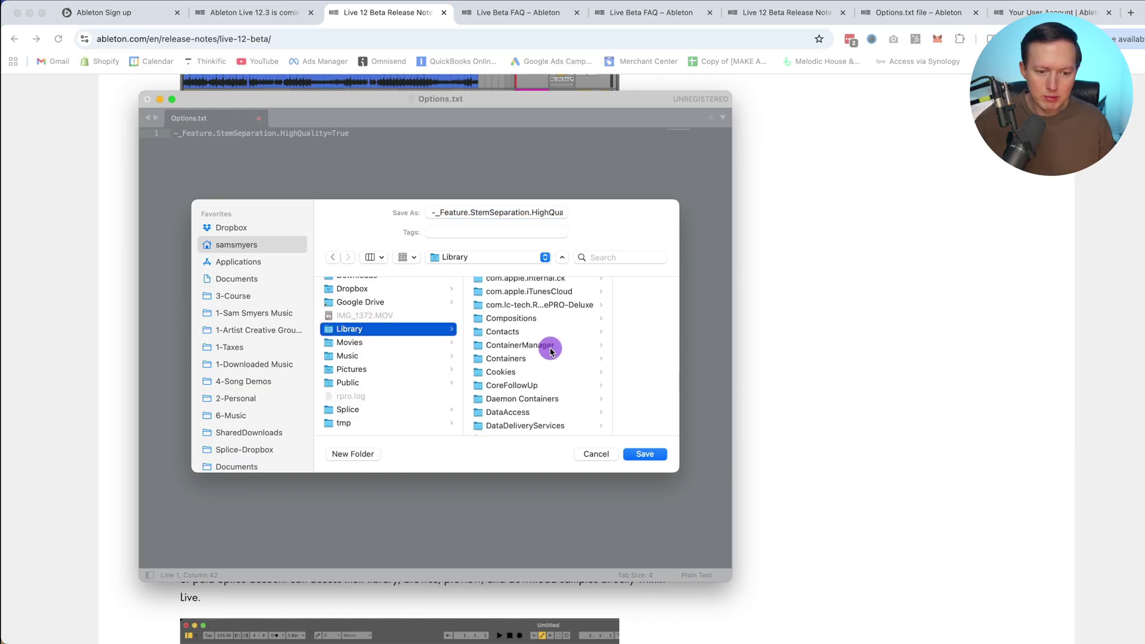
{"action": "left_click", "coordinate": [512, 311]}
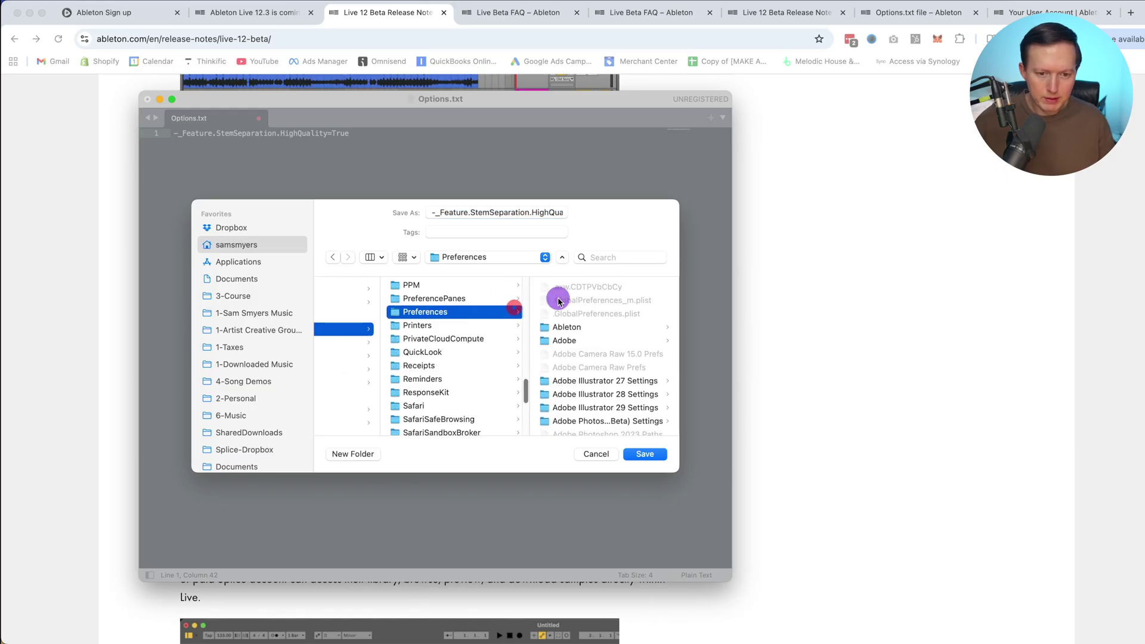
{"action": "left_click", "coordinate": [587, 329]}
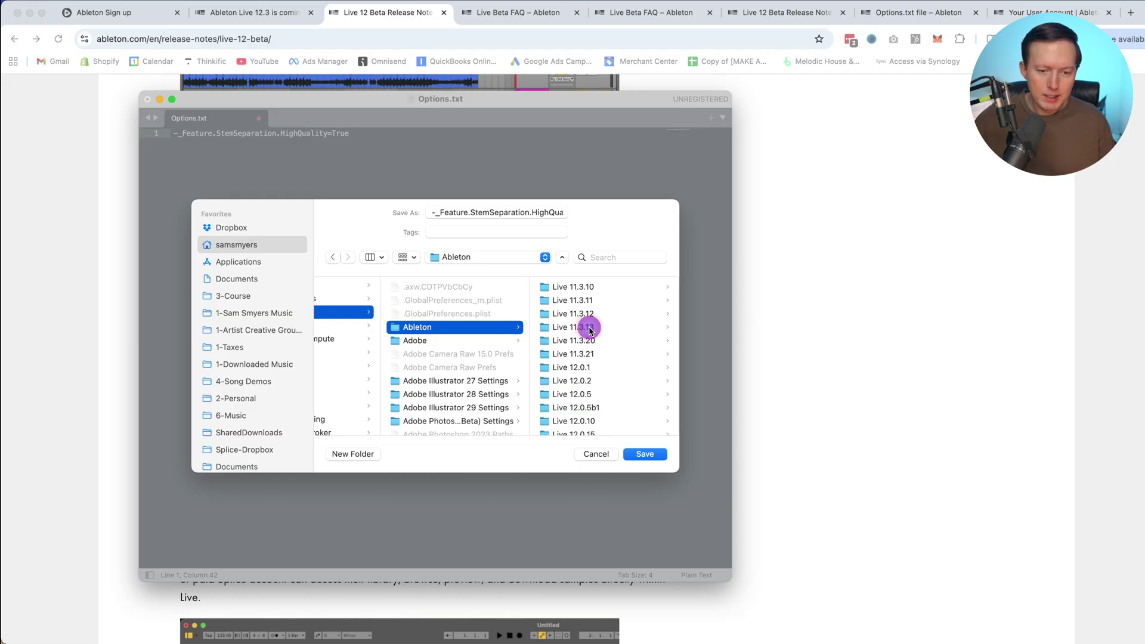
{"action": "scroll", "coordinate": [596, 332], "scroll_direction": "down", "scroll_amount": 10}
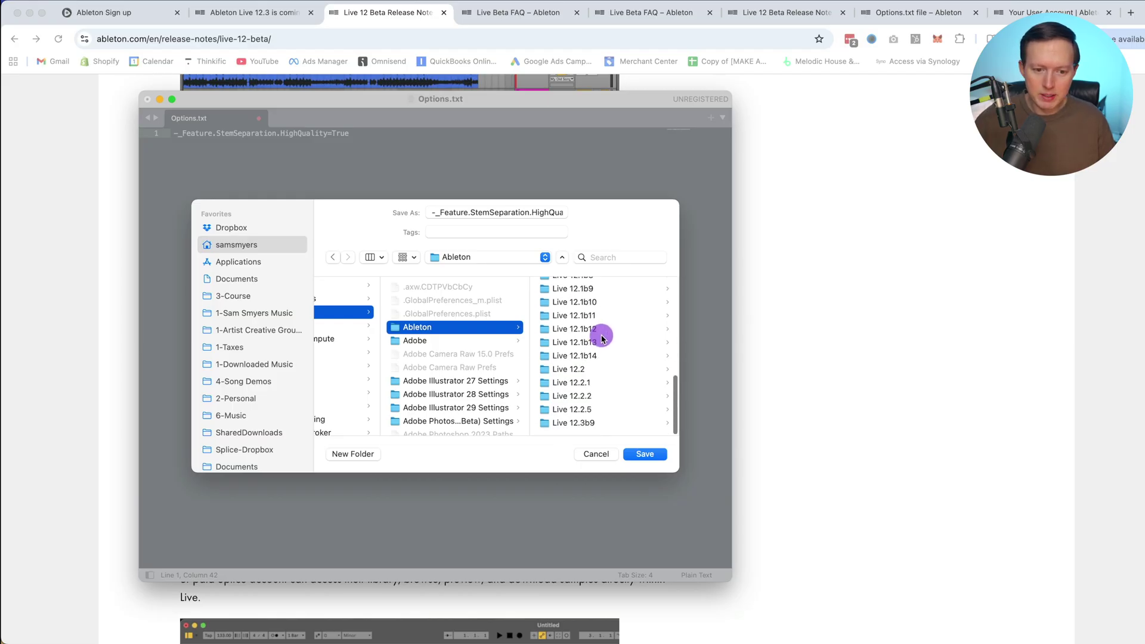
{"action": "left_click", "coordinate": [596, 423]}
- Name the file Options.txt and save it in the Live 12.3b9 folder
{"action": "triple_click", "coordinate": [442, 213]}
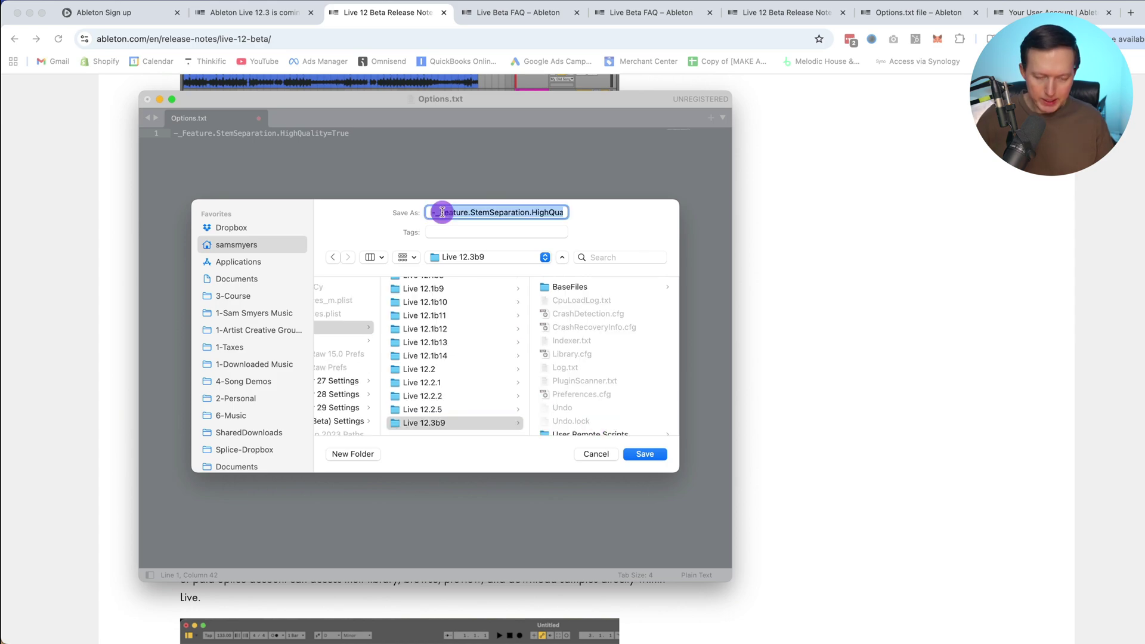
{"action": "type", "text": "ons.txt"}
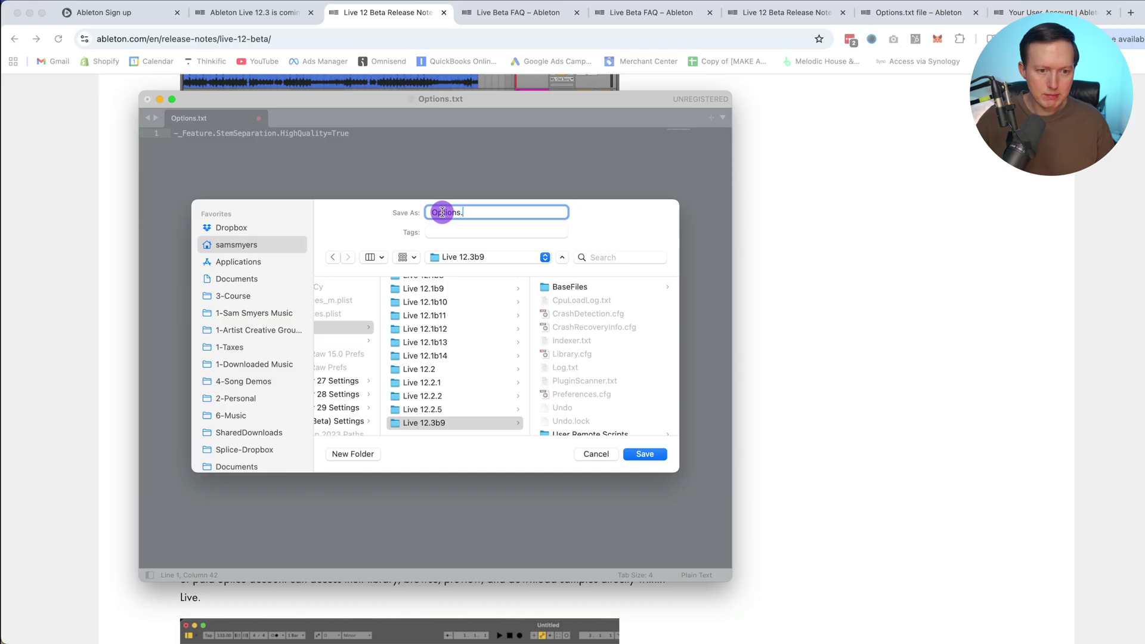
{"action": "left_click", "coordinate": [645, 453]}
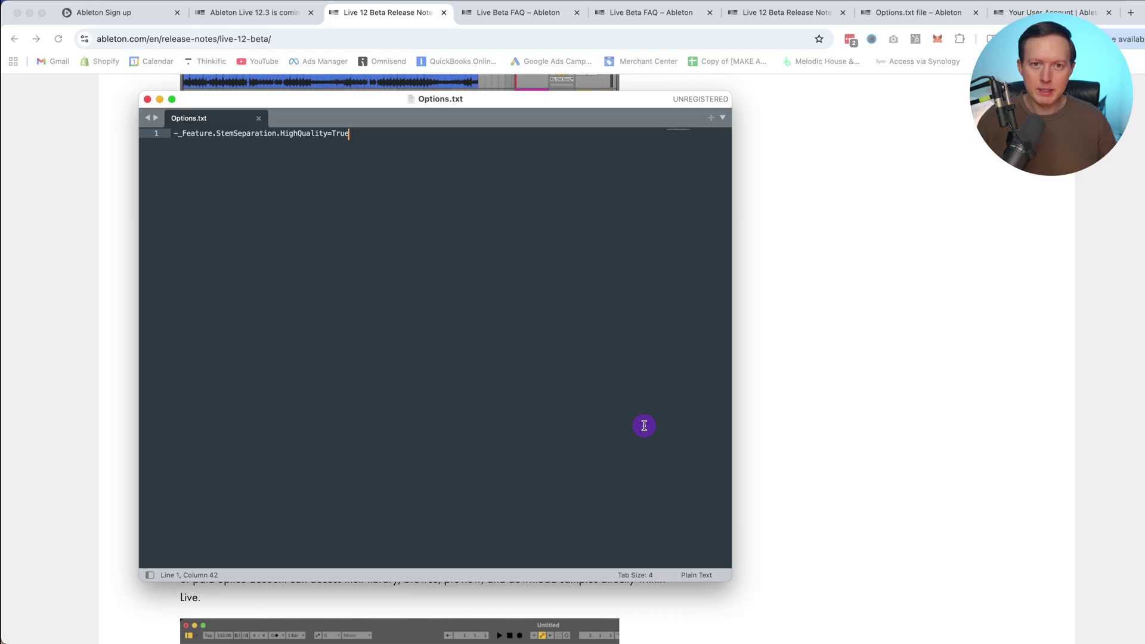
- Open the linked Options.txt help article from the Live 12 beta release notes and review how to create the file
{"action": "left_click", "coordinate": [852, 368]}
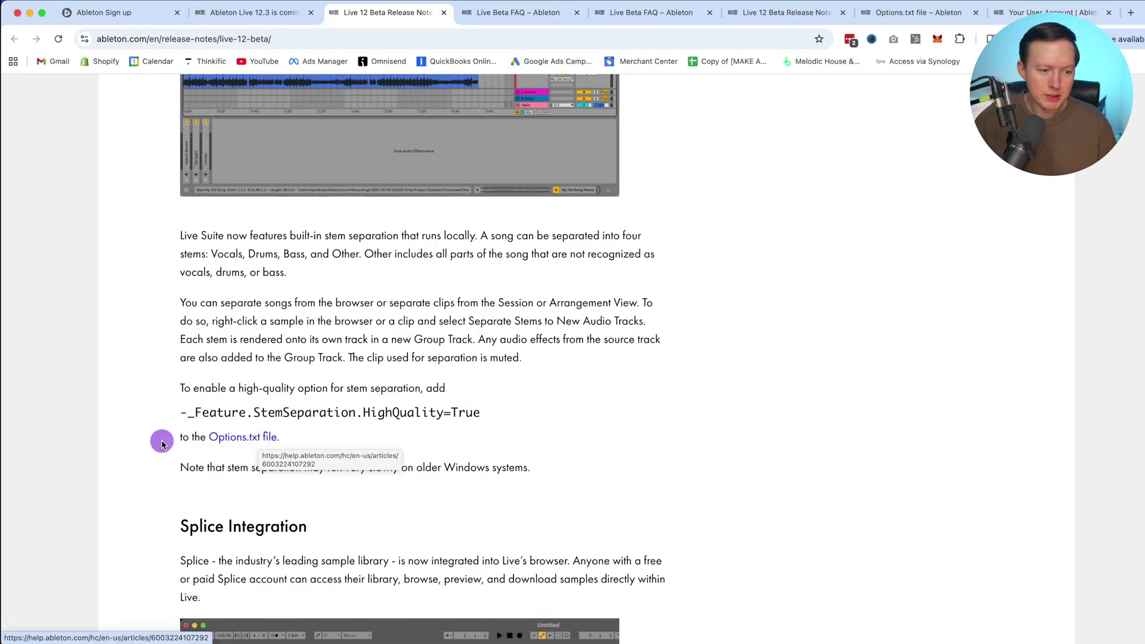
{"action": "left_click", "coordinate": [251, 439]}
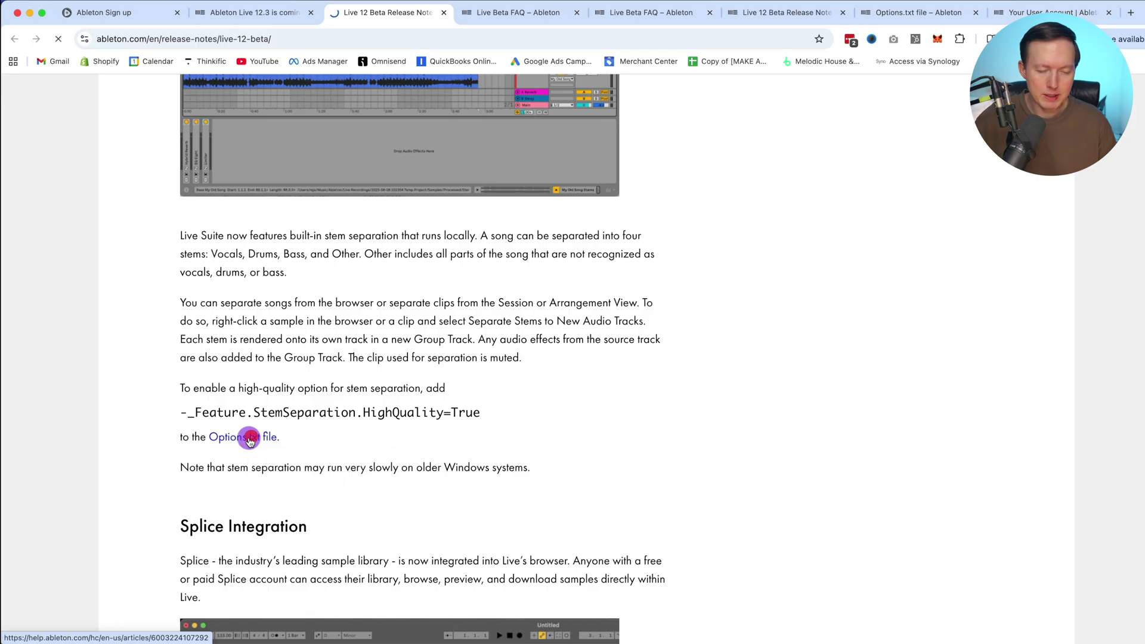
{"action": "scroll", "coordinate": [446, 356], "scroll_direction": "down", "scroll_amount": 5}
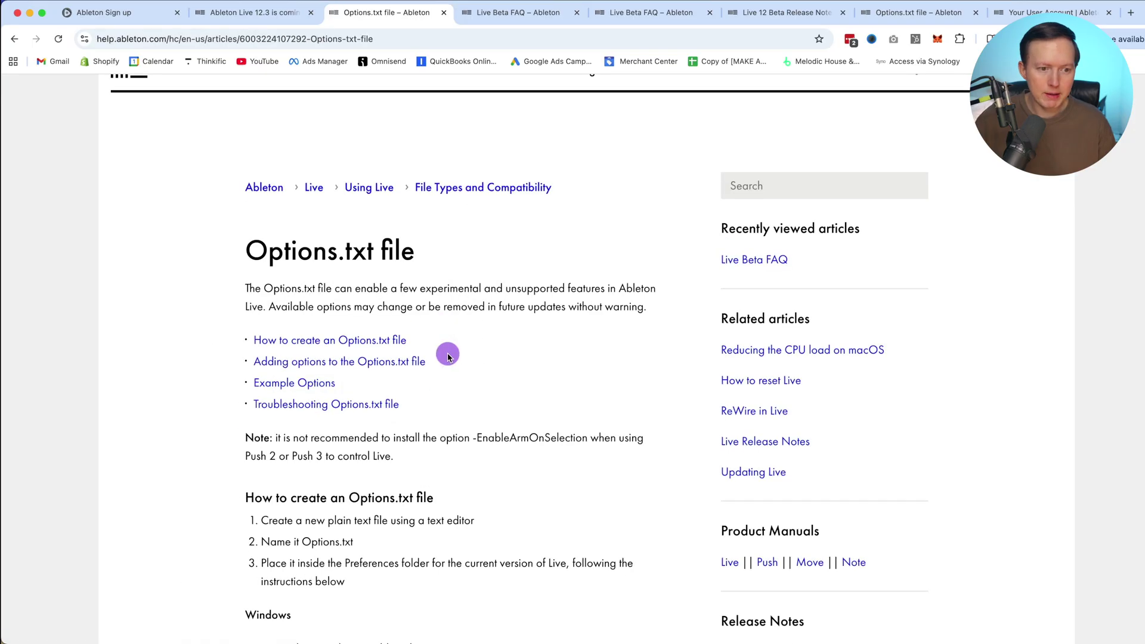
{"action": "scroll", "coordinate": [450, 357], "scroll_direction": "down", "scroll_amount": 6}
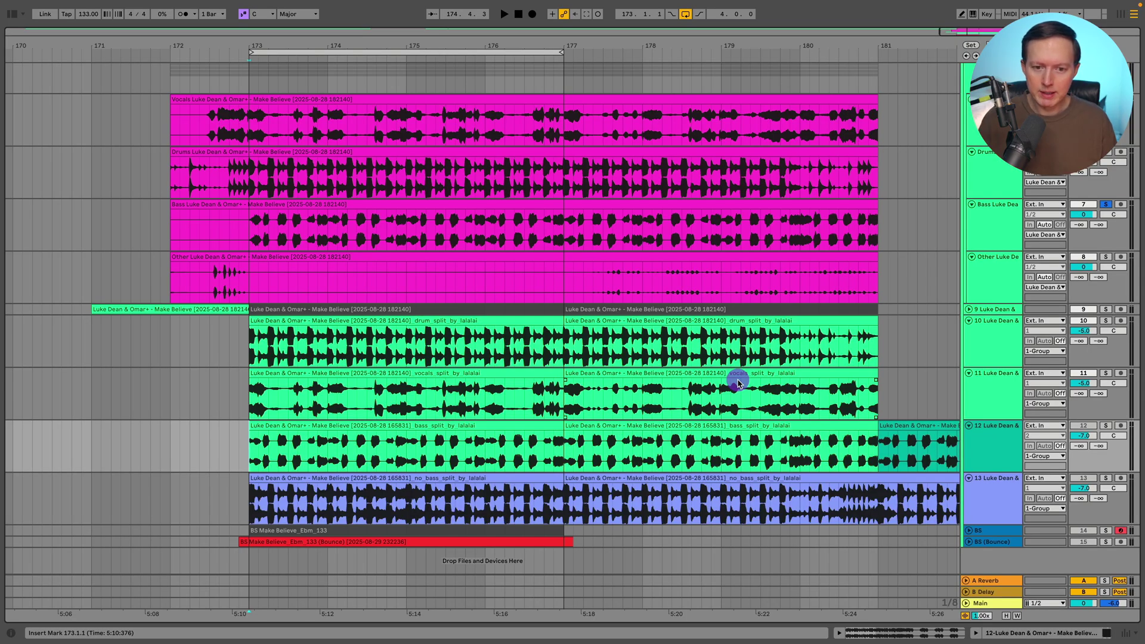
- Switch to Ableton Live and delete the group of previously separated stems from the arrangement
{"action": "left_click", "coordinate": [667, 228]}
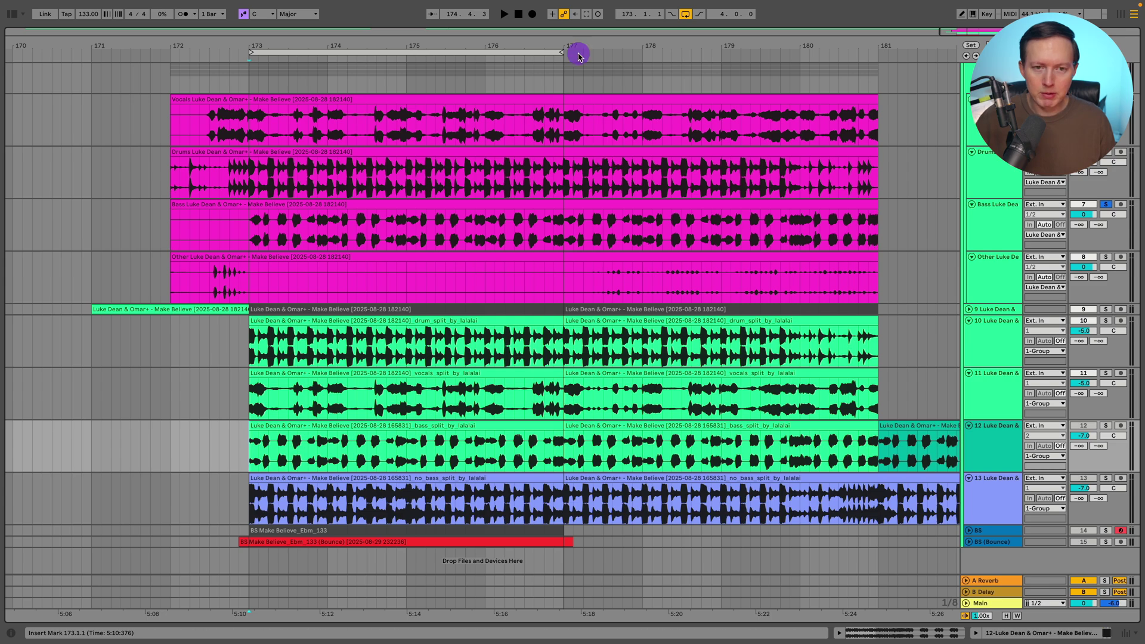
{"action": "left_click_drag", "start_coordinate": [579, 50], "coordinate": [995, 173]}
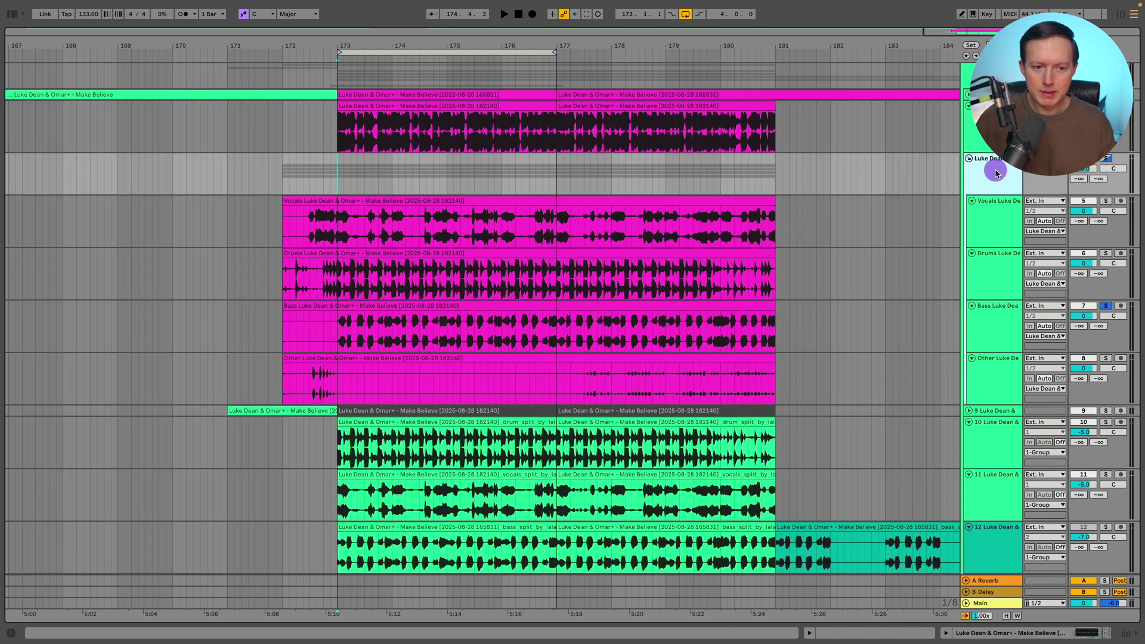
{"action": "key", "text": "Delete"}
- Separate the Make Believe clip at bars 173–177 into Vocals, Drums, Bass and Others stems using High Quality
{"action": "left_click", "coordinate": [461, 124]}
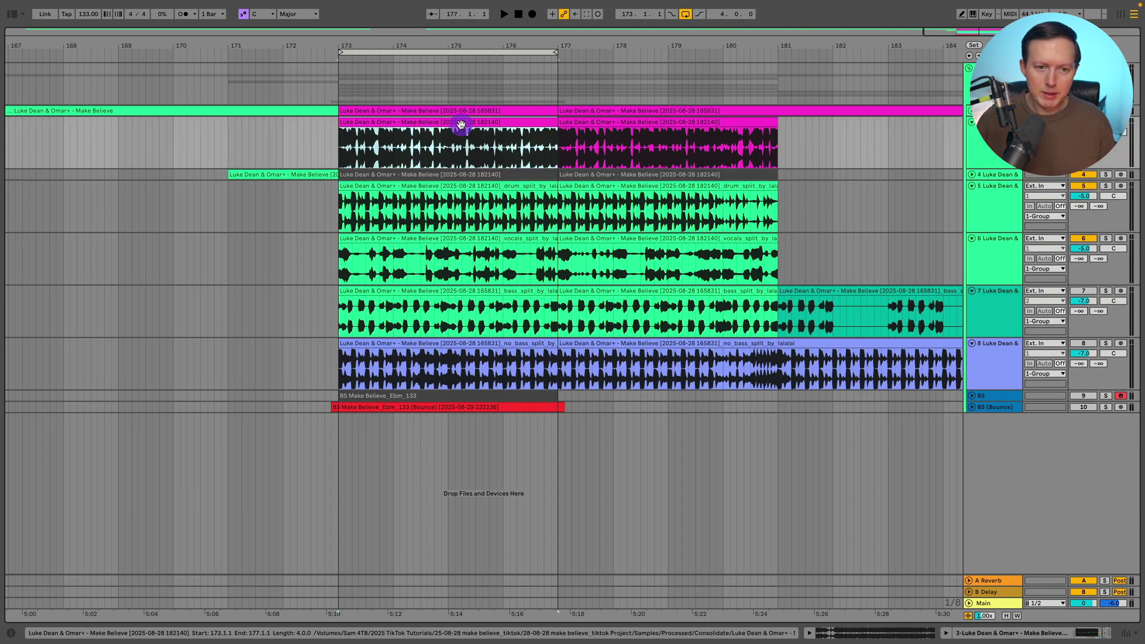
{"action": "right_click", "coordinate": [461, 124]}
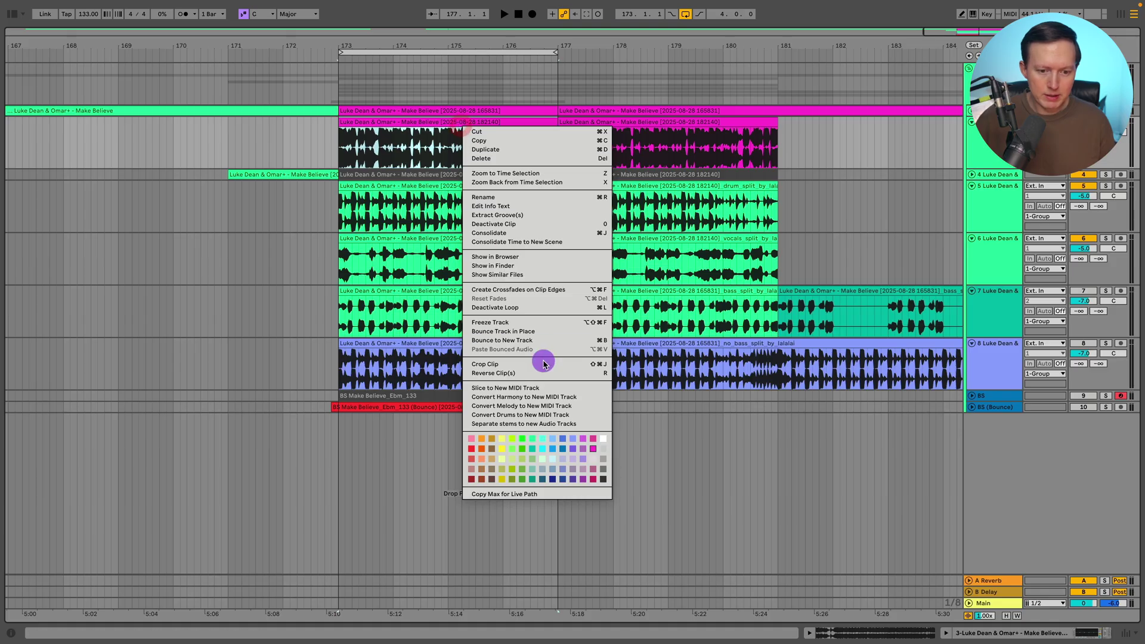
{"action": "left_click", "coordinate": [558, 424]}
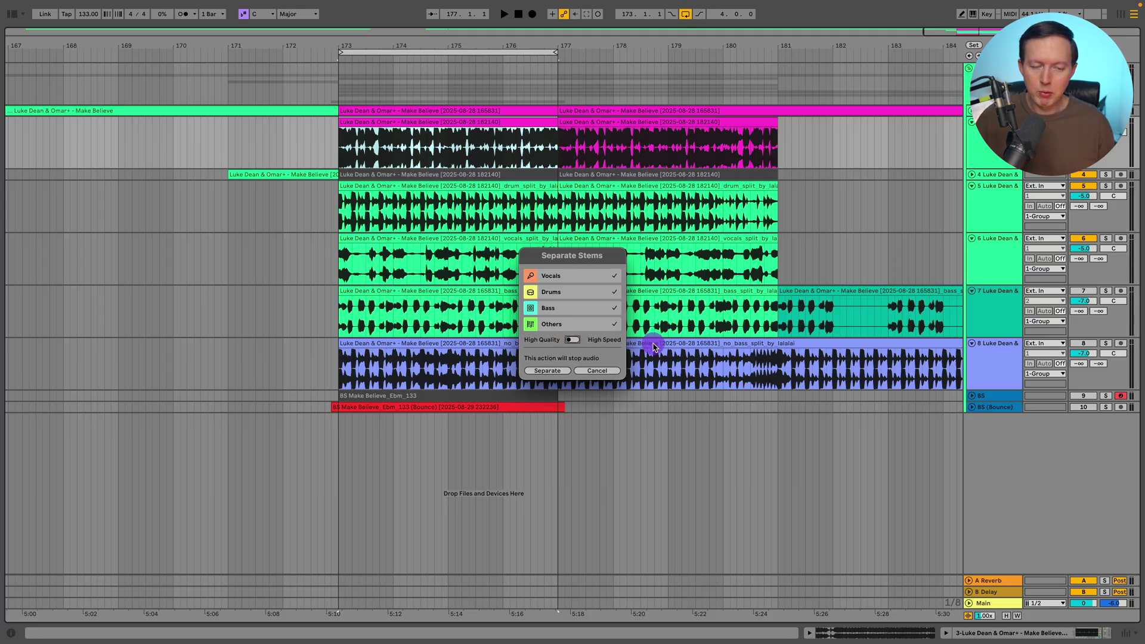
{"action": "left_click", "coordinate": [554, 370]}
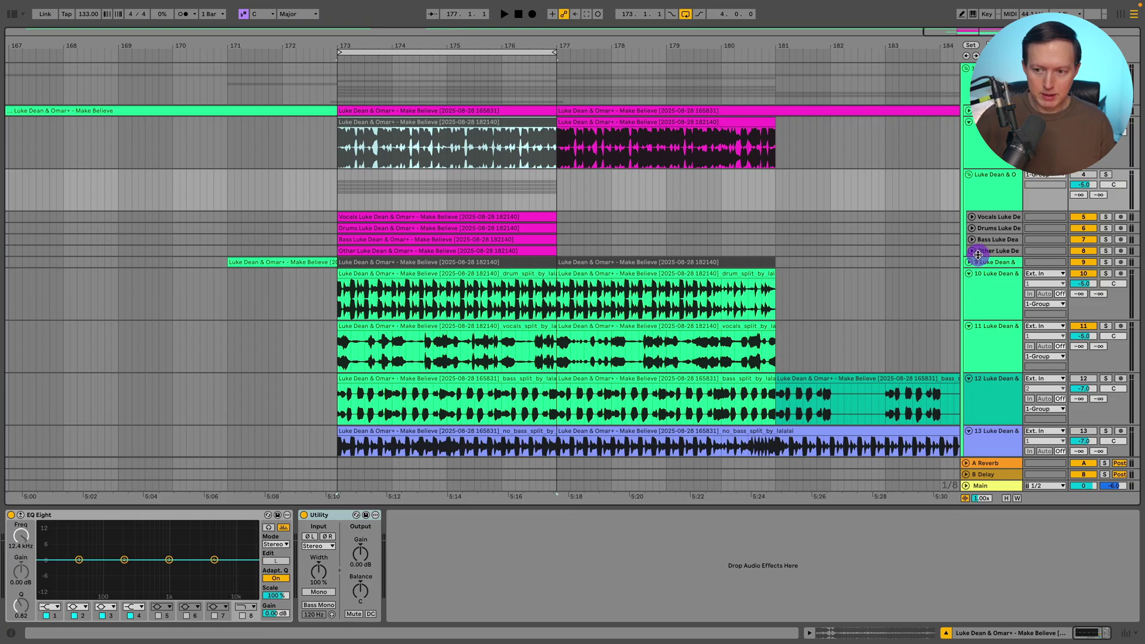
- Unfold the new Vocals, Drums, Bass and Other stem tracks together to show their waveforms
{"action": "left_click", "coordinate": [984, 256]}
{"action": "left_click", "coordinate": [972, 220]}
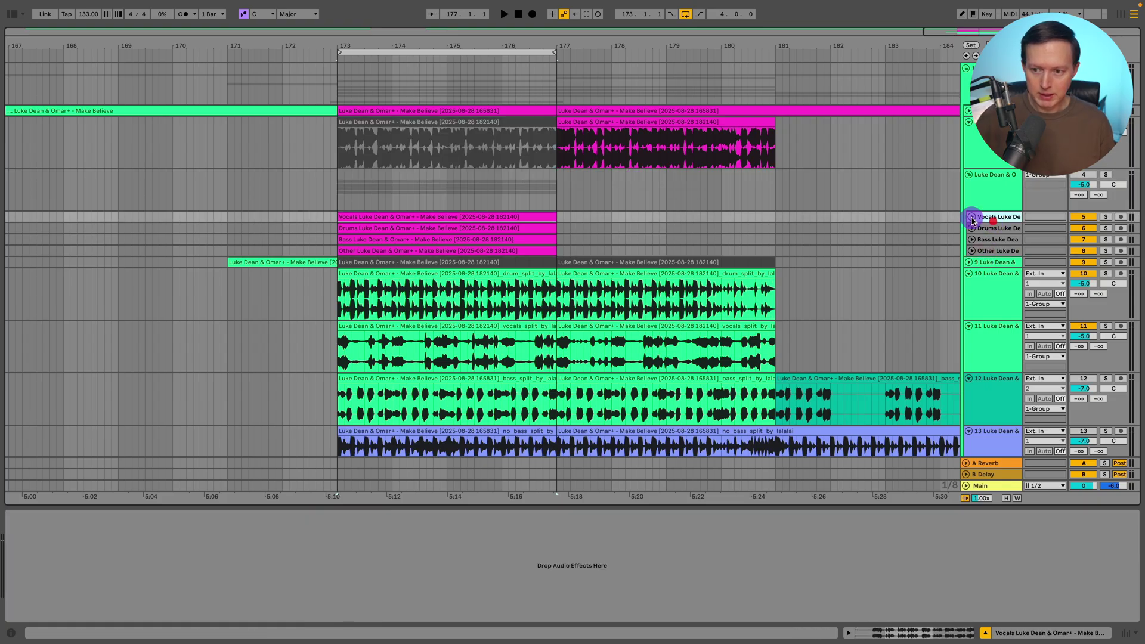
{"action": "left_click", "coordinate": [994, 251]}
{"action": "left_click", "coordinate": [971, 218]}
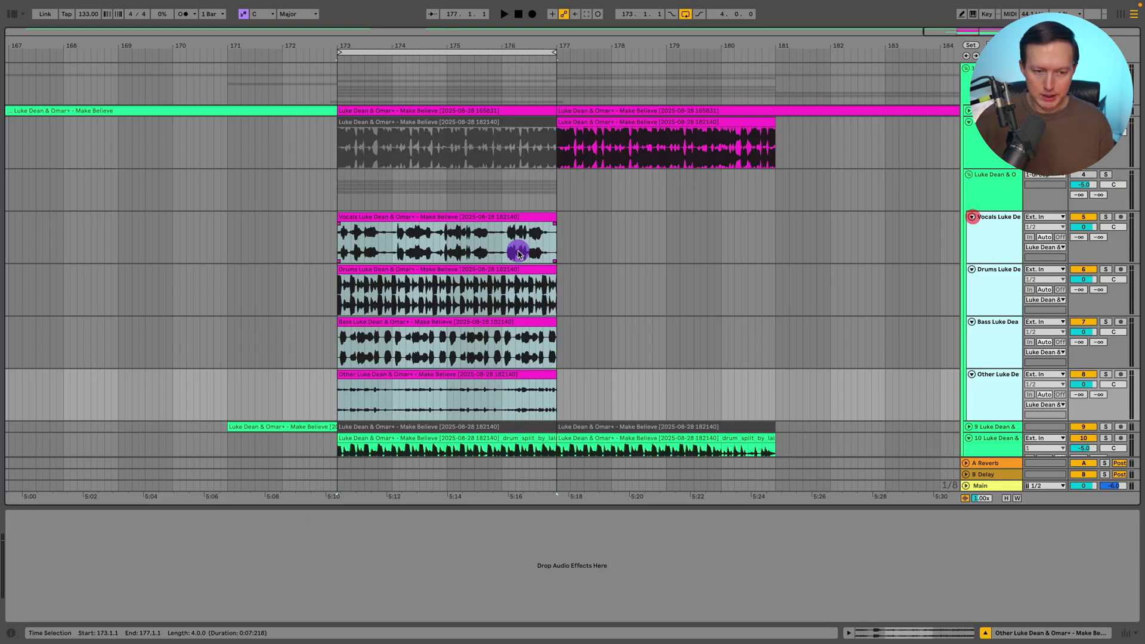
- Solo the new Vocals stem and play it from bar 173
{"action": "left_click", "coordinate": [337, 239]}
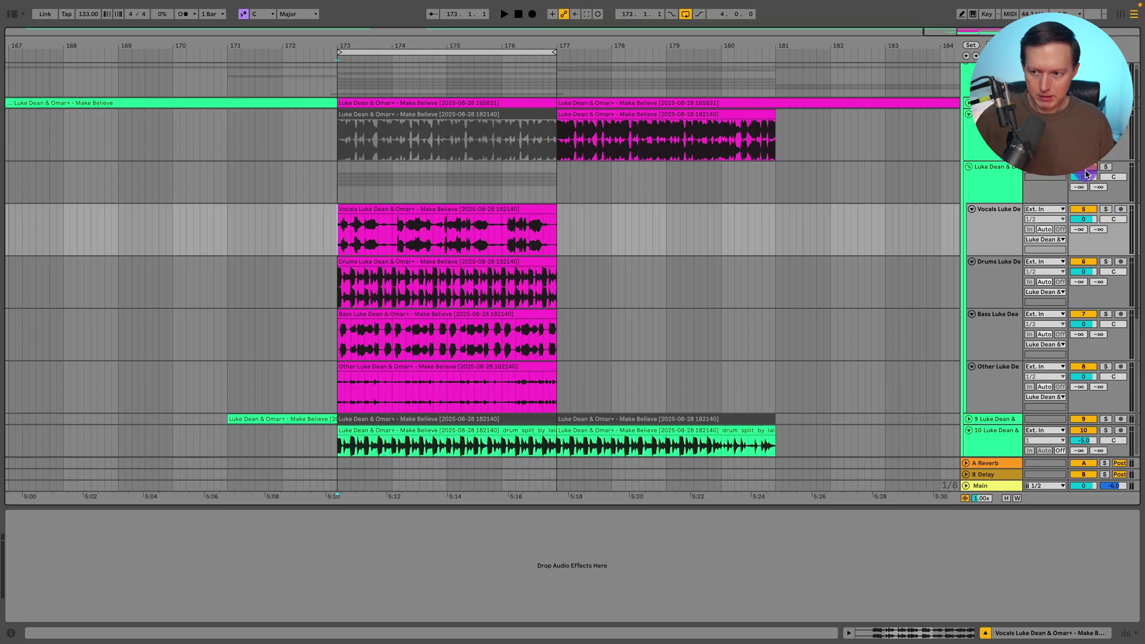
{"action": "left_click", "coordinate": [1105, 208]}
{"action": "key", "text": "space"}
{"action": "scroll", "coordinate": [996, 197], "scroll_direction": "down", "scroll_amount": 1}
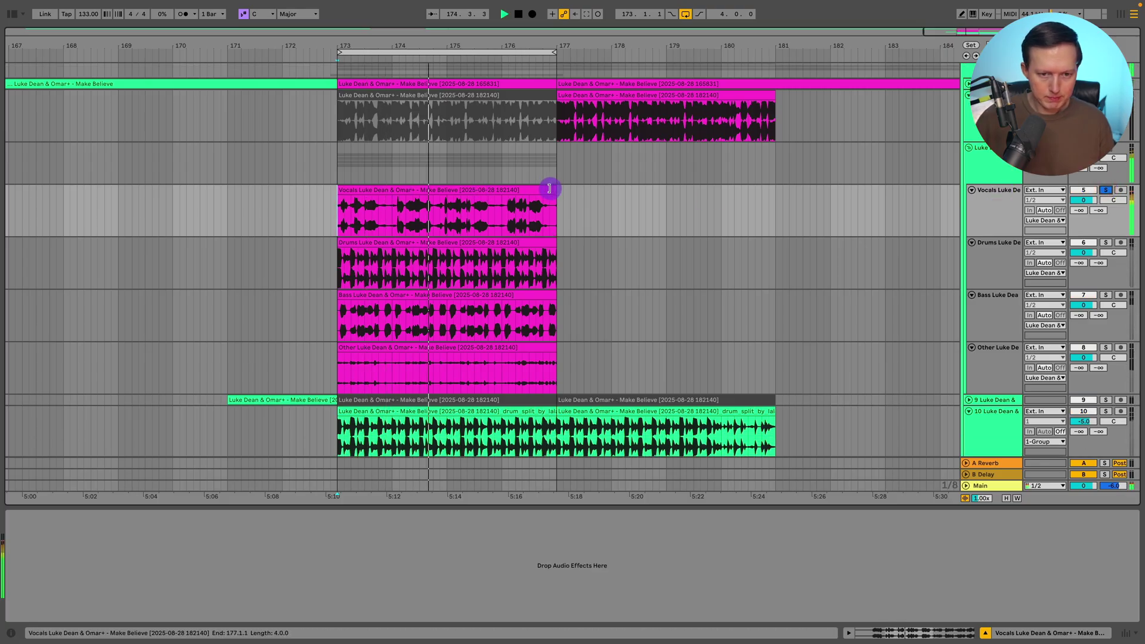
- Stop playback and extend the separated stem clips on both sides to span about bars 171 to 181
{"action": "left_click_drag", "start_coordinate": [554, 191], "coordinate": [1037, 194]}
{"action": "key", "text": "space"}
{"action": "left_click_drag", "start_coordinate": [334, 189], "coordinate": [125, 195]}
{"action": "left_click_drag", "start_coordinate": [332, 245], "coordinate": [145, 248]}
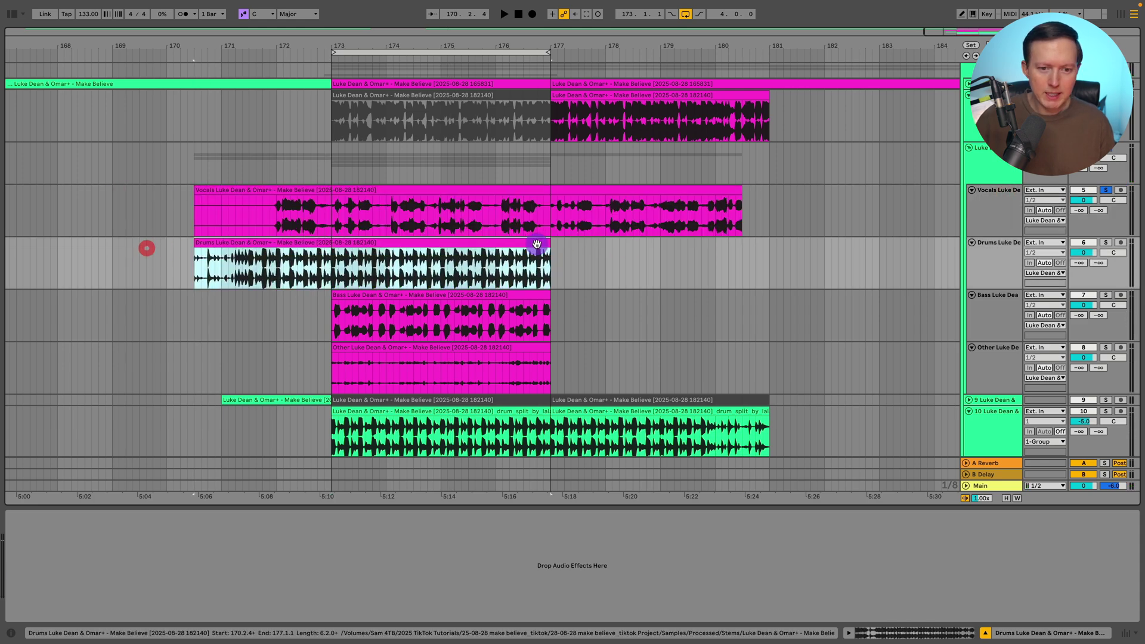
{"action": "left_click_drag", "start_coordinate": [551, 244], "coordinate": [779, 245]}
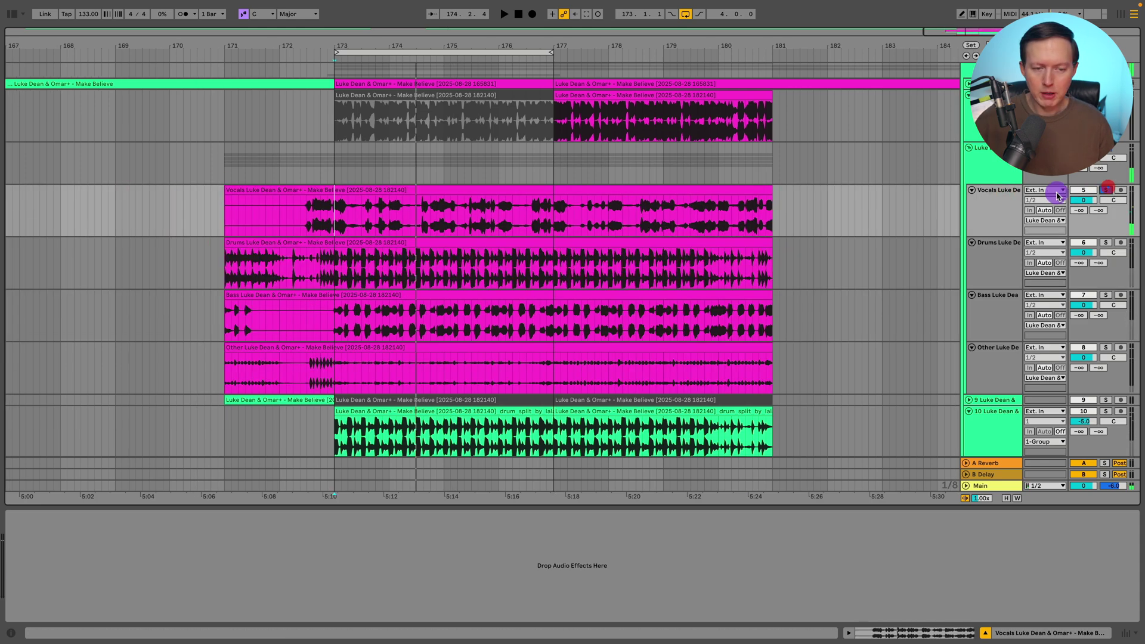
- Play the extended Vocals stem soloed from bar 173 and bring the lalal.ai split tracks into view
{"action": "key", "text": "space"}
{"action": "scroll", "coordinate": [927, 193], "scroll_direction": "down", "scroll_amount": 4}
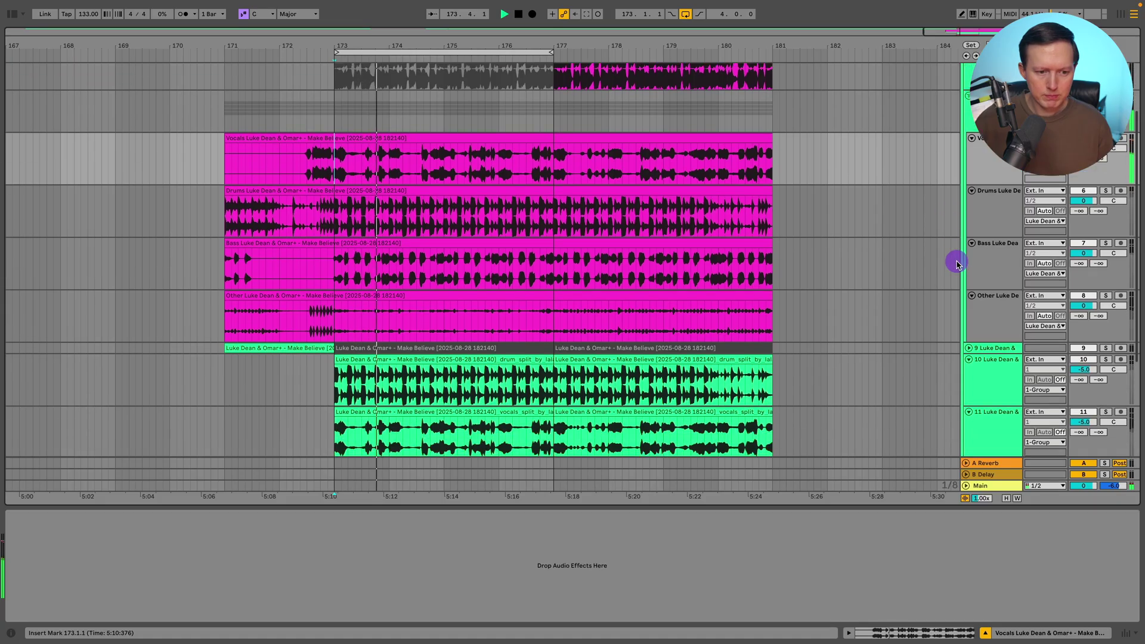
{"action": "scroll", "coordinate": [972, 298], "scroll_direction": "down", "scroll_amount": 3}
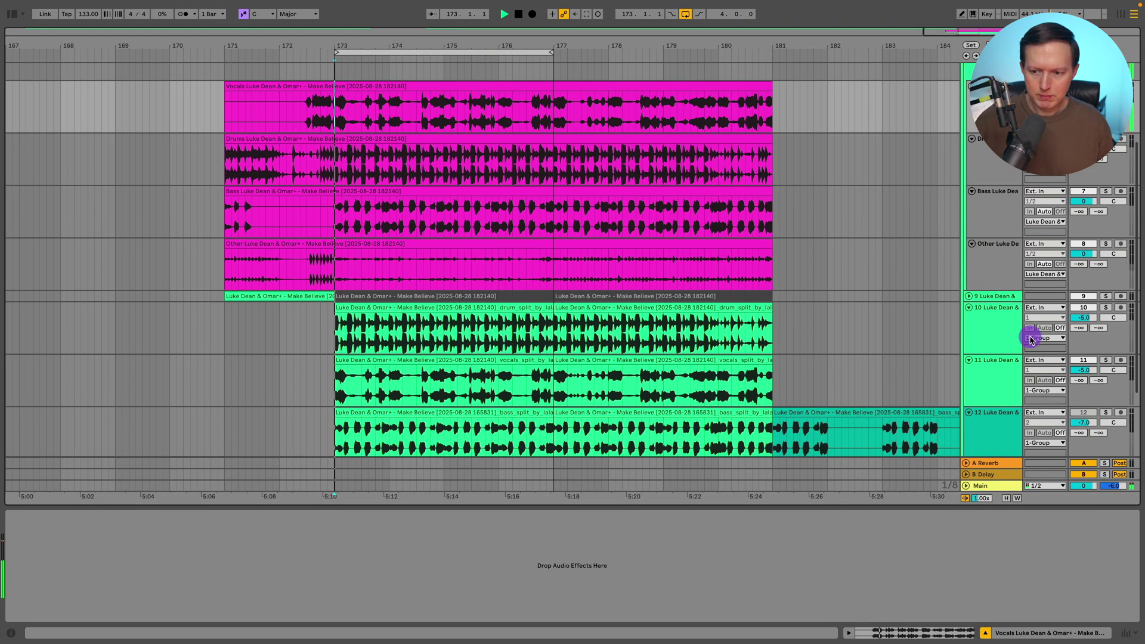
{"action": "scroll", "coordinate": [1022, 335], "scroll_direction": "down", "scroll_amount": 1}
- Solo the lalal.ai vocals split on track 11 during playback and compare it with the new Vocals stem
{"action": "left_click", "coordinate": [1000, 318]}
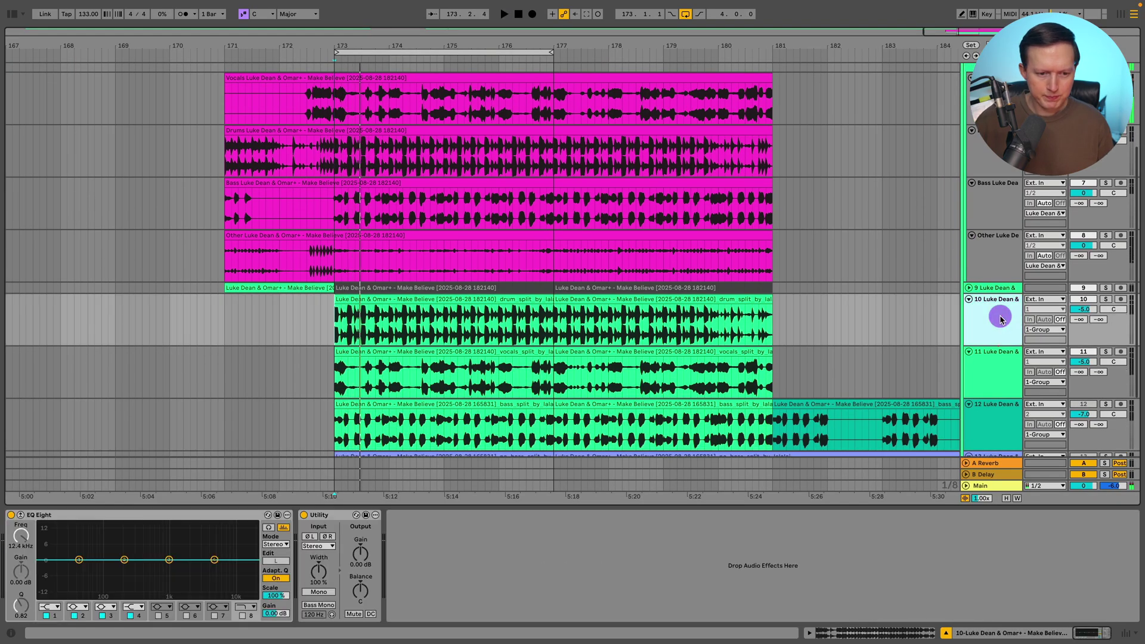
{"action": "left_click", "coordinate": [999, 360]}
{"action": "left_click", "coordinate": [1104, 352]}
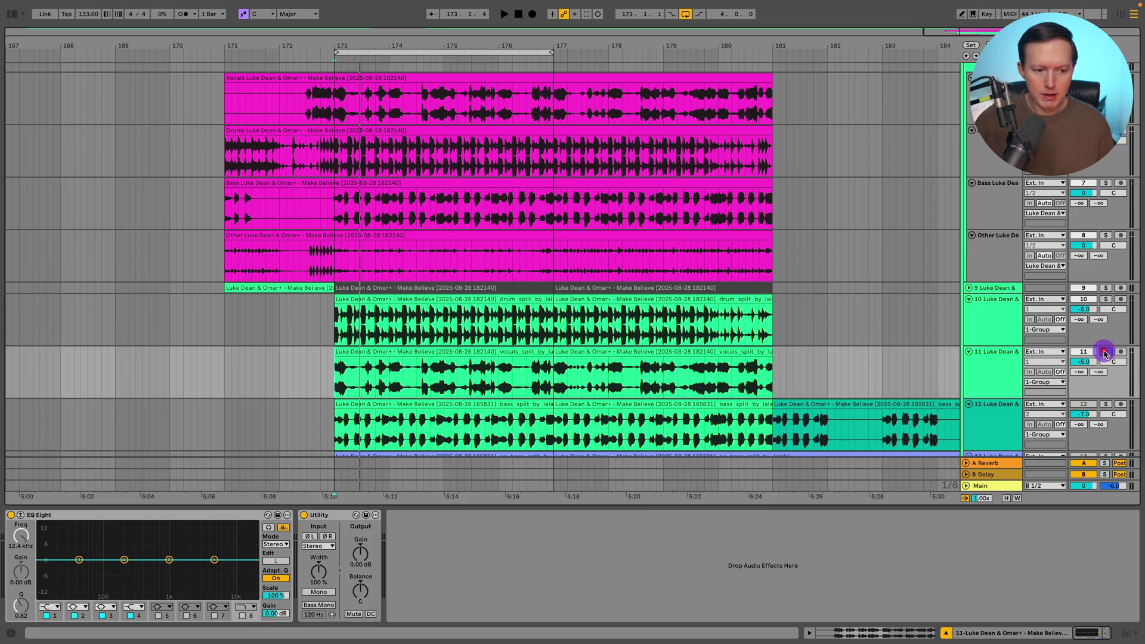
{"action": "key", "text": "space"}
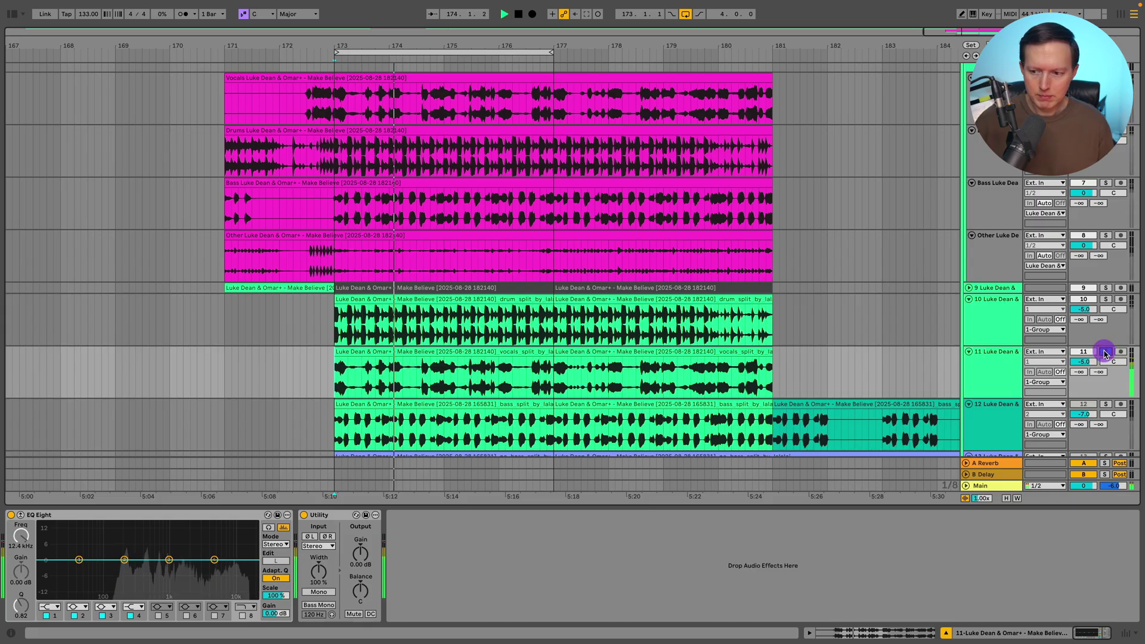
{"action": "scroll", "coordinate": [1104, 352], "scroll_direction": "up", "scroll_amount": 1}
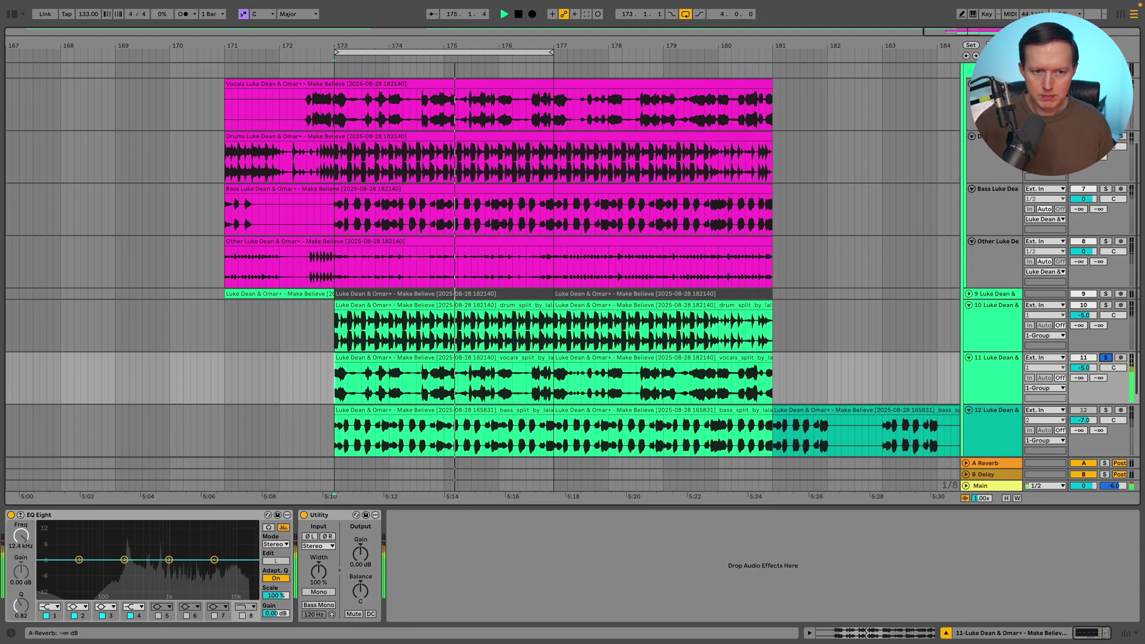
{"action": "left_click", "coordinate": [649, 88]}
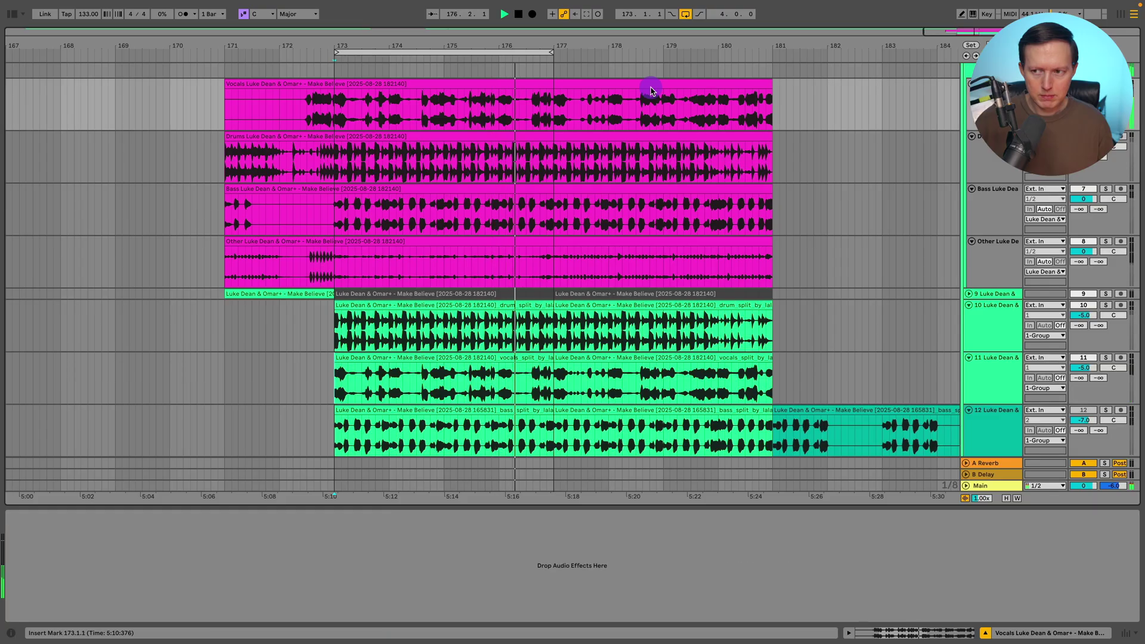
{"action": "left_click", "coordinate": [417, 117]}
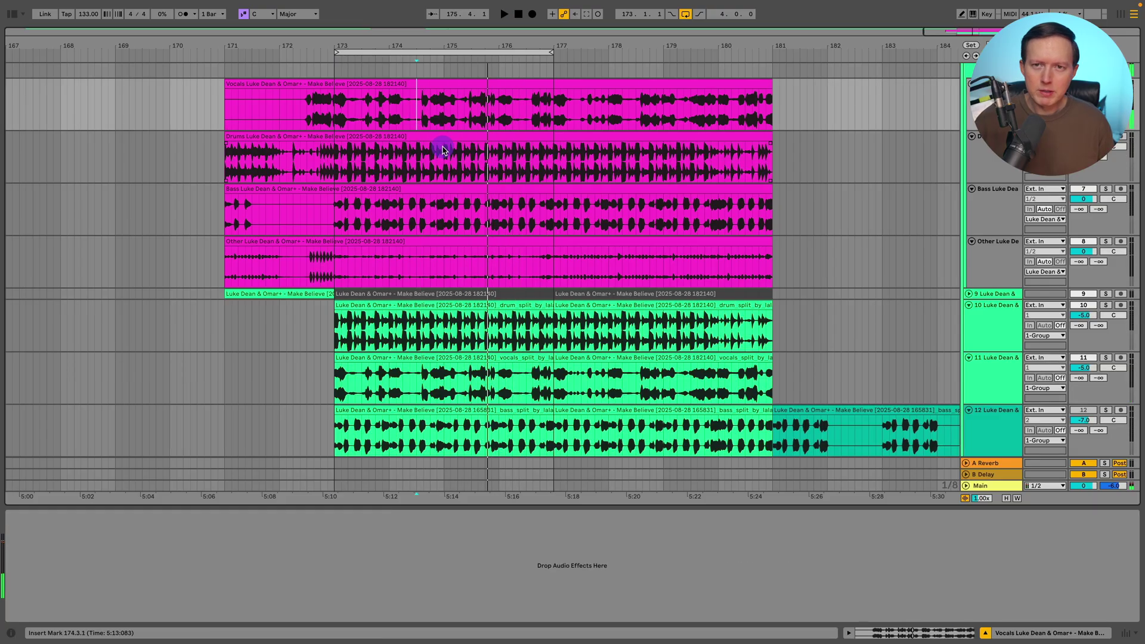
- Play the new Drums stem on its own from bar 173 and stop after listening
{"action": "left_click", "coordinate": [332, 165]}
{"action": "key", "text": "space"}
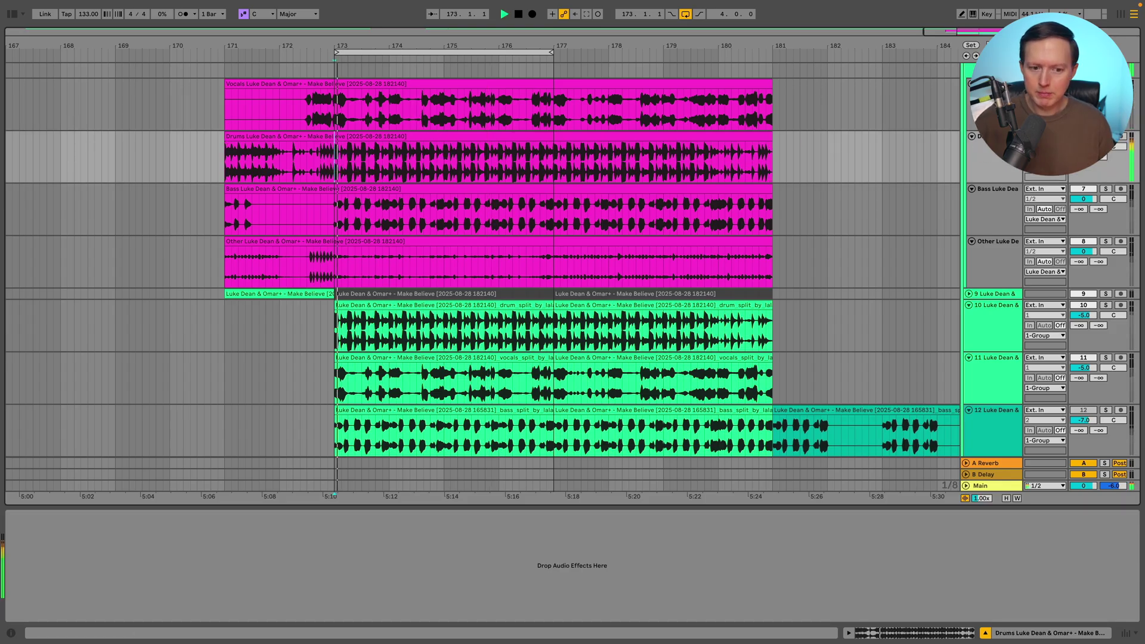
{"action": "scroll", "coordinate": [802, 174], "scroll_direction": "down", "scroll_amount": 1}
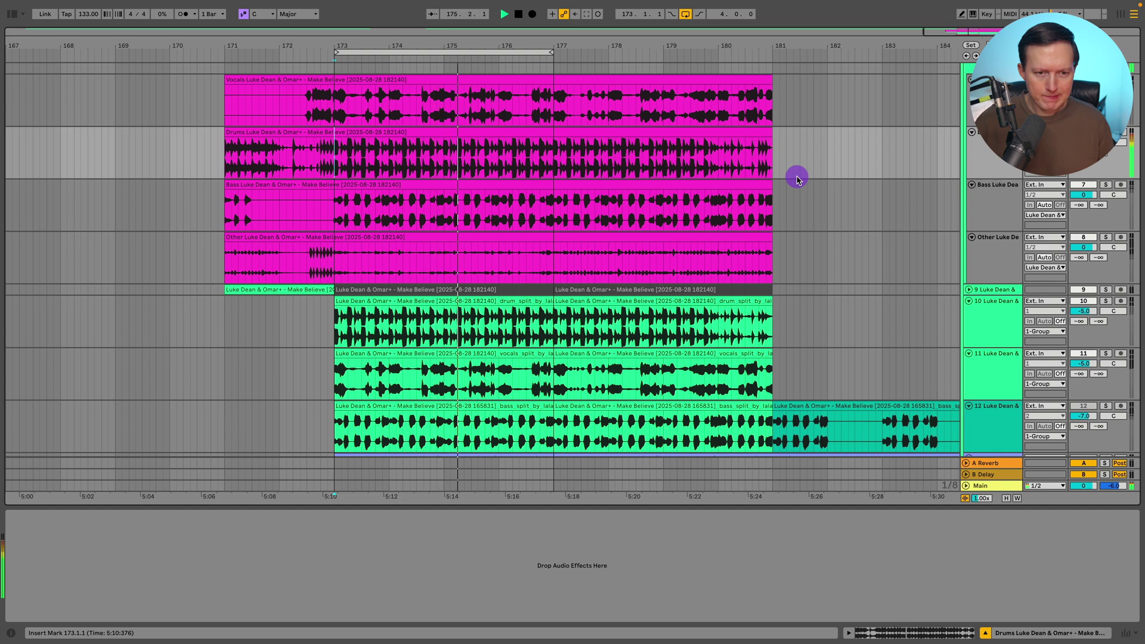
{"action": "key", "text": "space"}
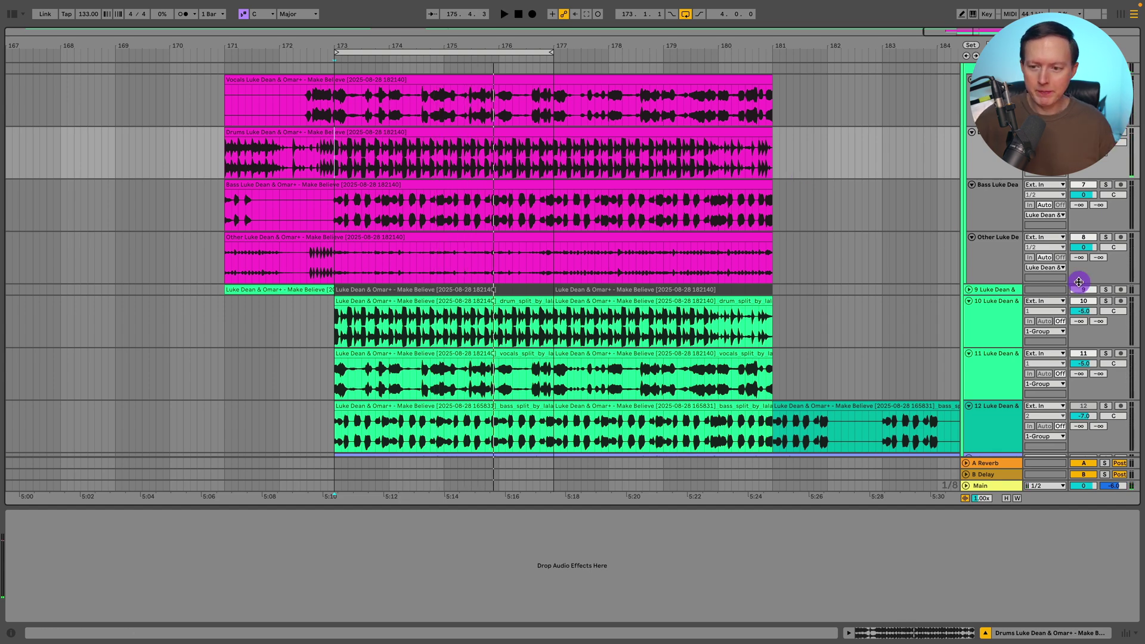
- Solo the lalal.ai drum split on track 10 and play it from bar 173
{"action": "left_click", "coordinate": [997, 321]}
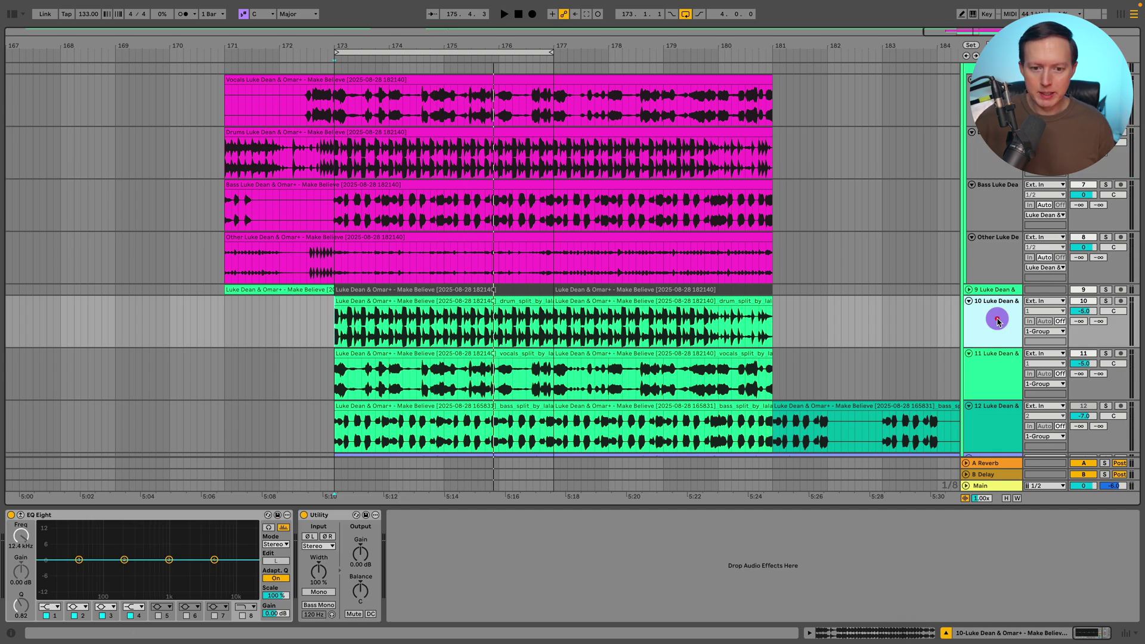
{"action": "left_click", "coordinate": [1106, 302]}
{"action": "key", "text": "space"}
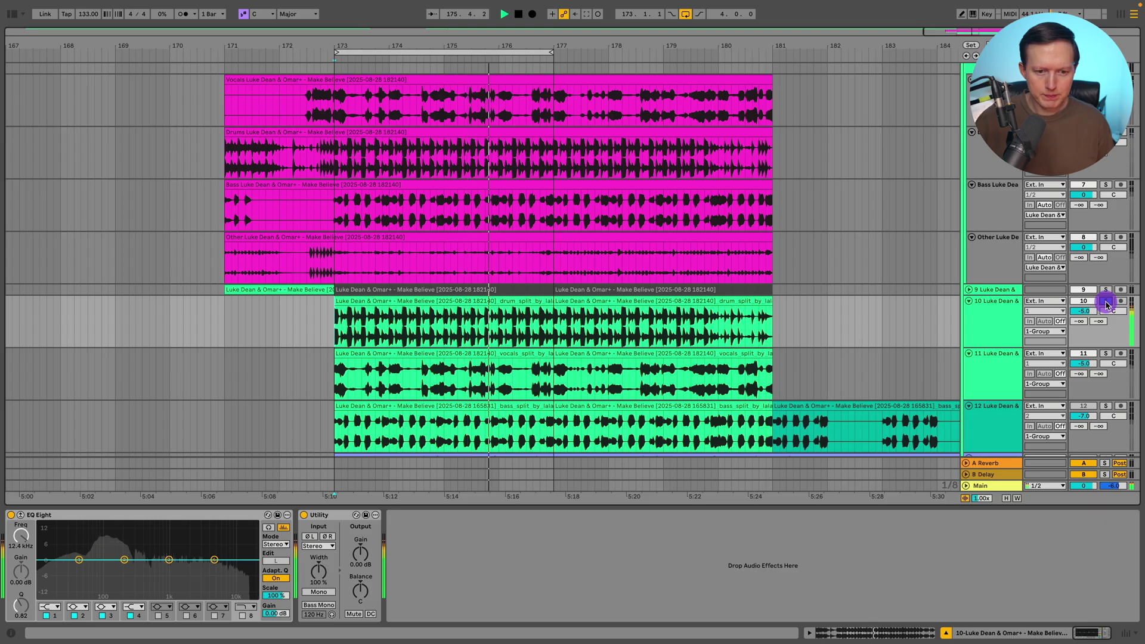
{"action": "key", "text": "space"}
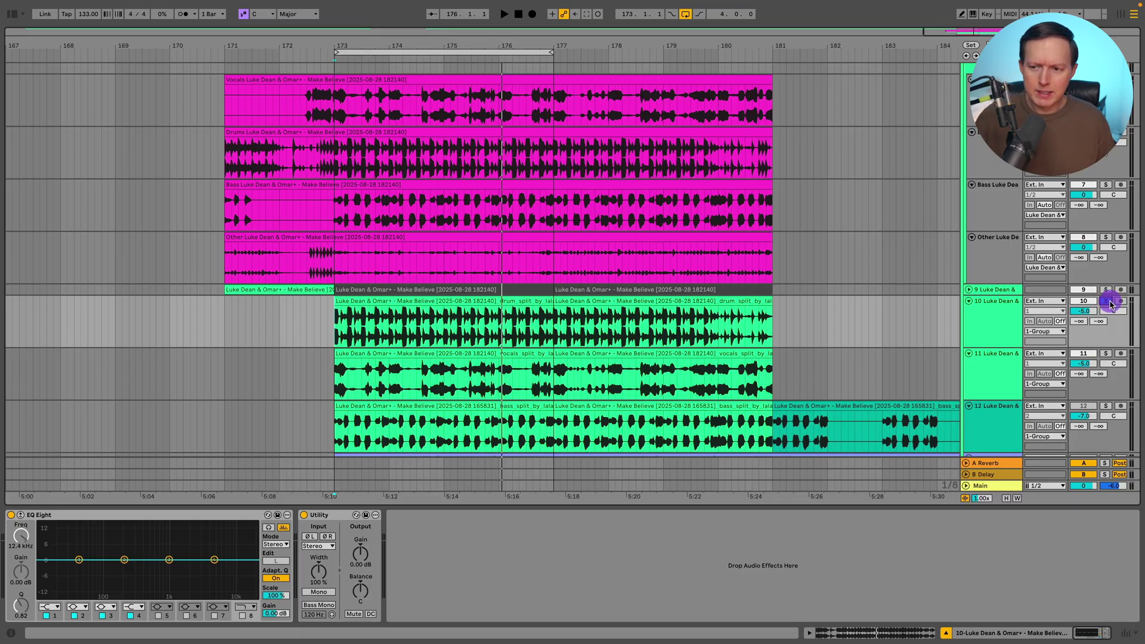
{"action": "key", "text": "space"}
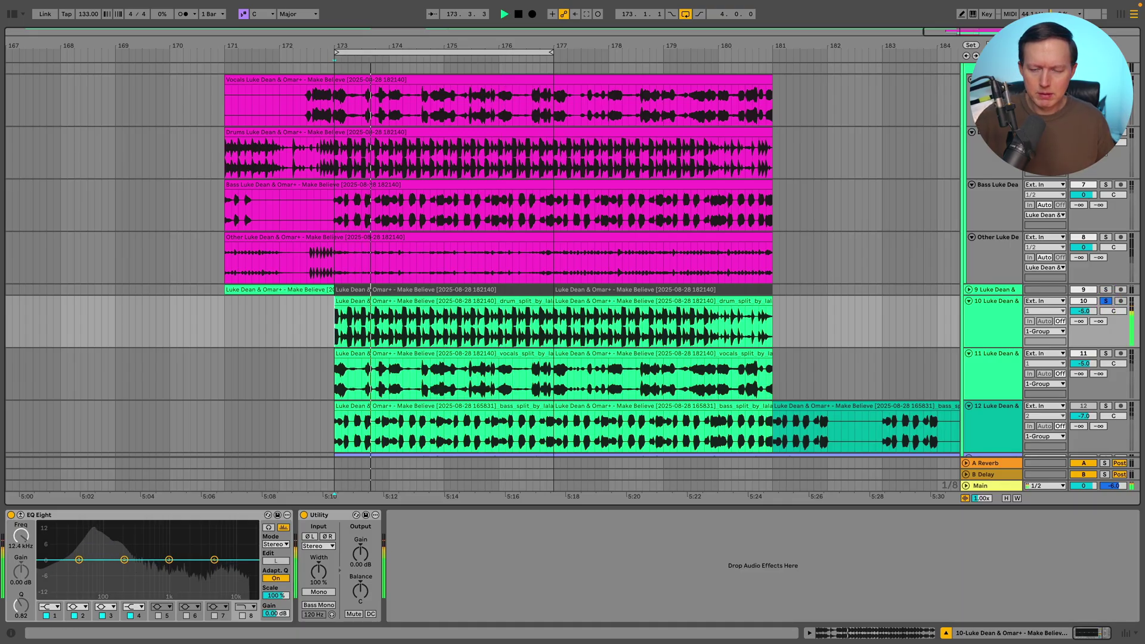
- Alternate the solo between the new Drums stem and the lalal.ai drum split on track 10 to compare them
{"action": "left_click", "coordinate": [1105, 131]}
{"action": "left_click", "coordinate": [1108, 189]}
{"action": "left_click", "coordinate": [1105, 301]}
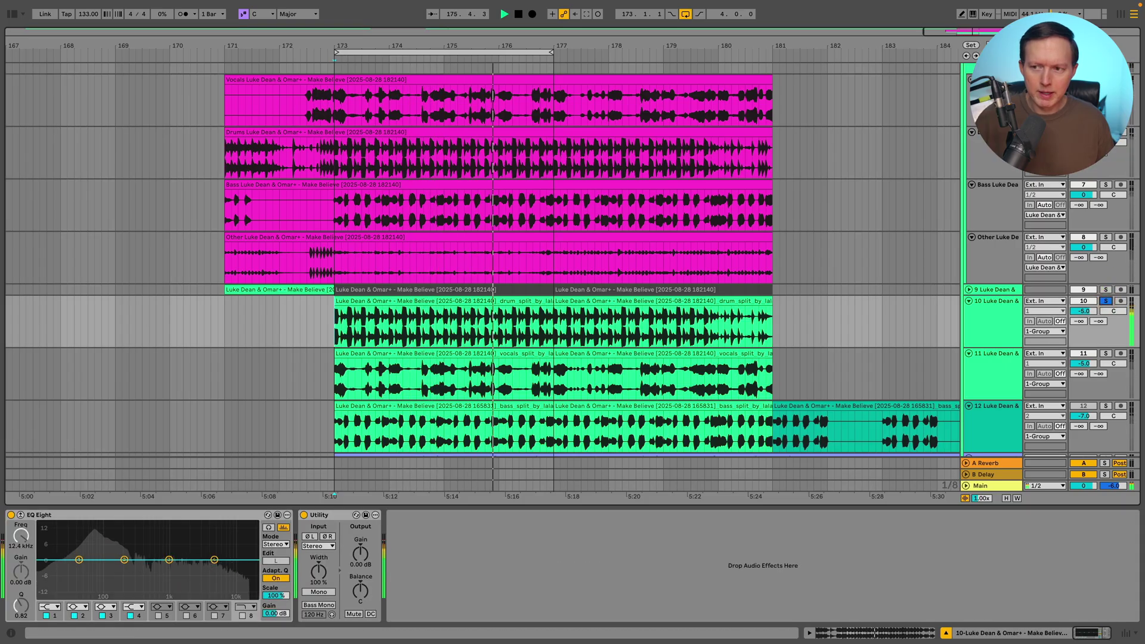
{"action": "key", "text": "space"}
{"action": "key", "text": "space"}
{"action": "left_click", "coordinate": [565, 147]}
{"action": "left_click", "coordinate": [450, 154]}
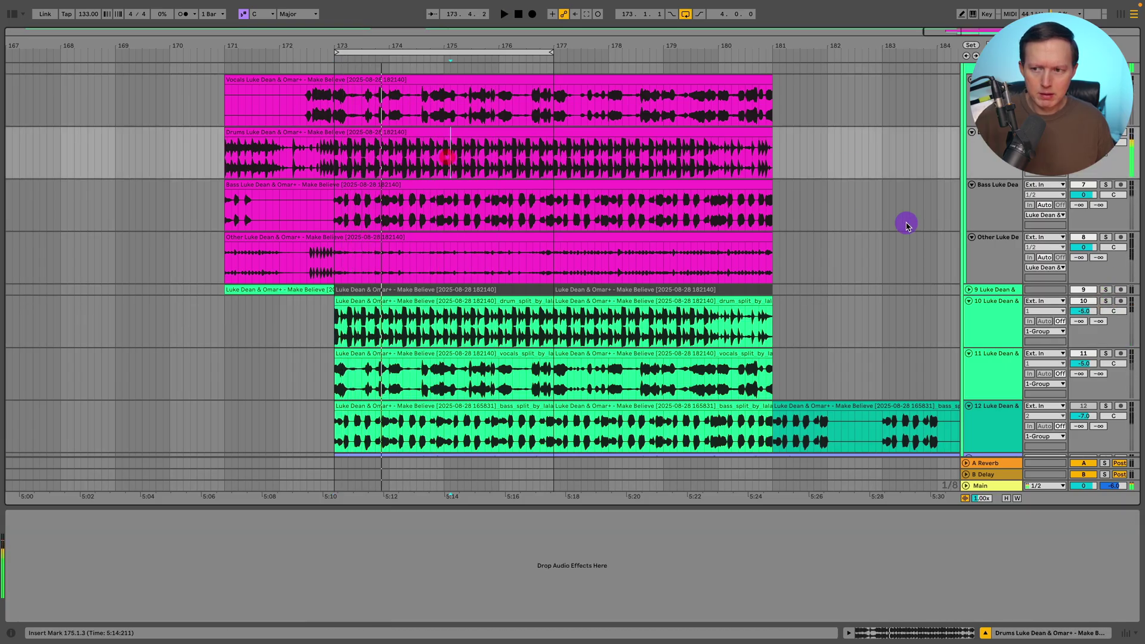
{"action": "left_click", "coordinate": [1098, 301]}
{"action": "left_click", "coordinate": [1104, 301]}
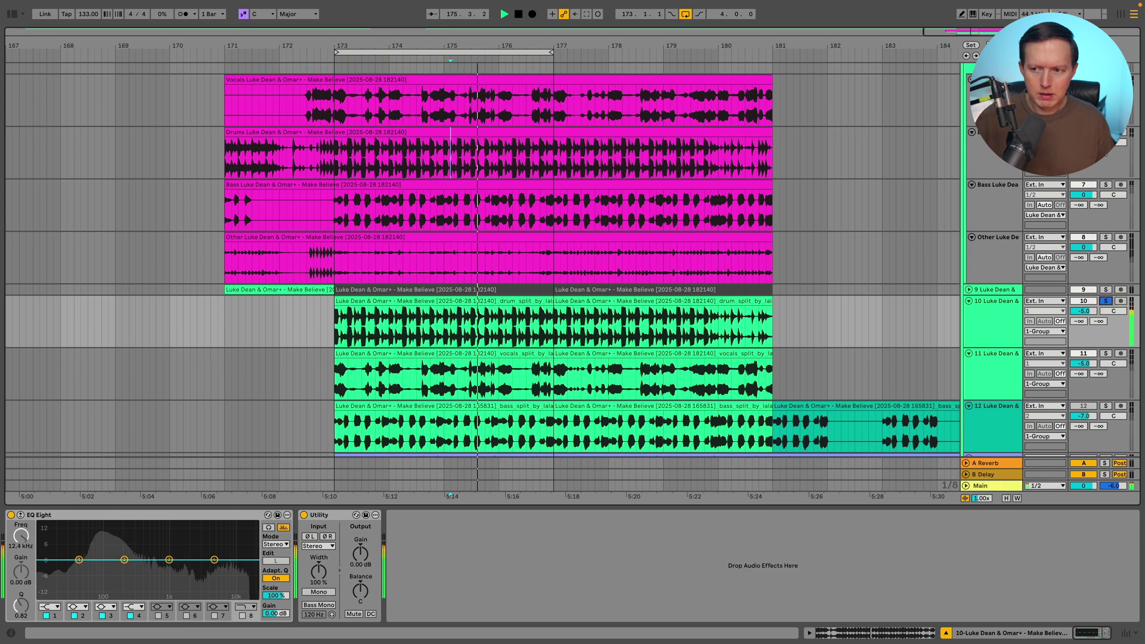
{"action": "left_click", "coordinate": [1104, 300]}
{"action": "left_click", "coordinate": [656, 149]}
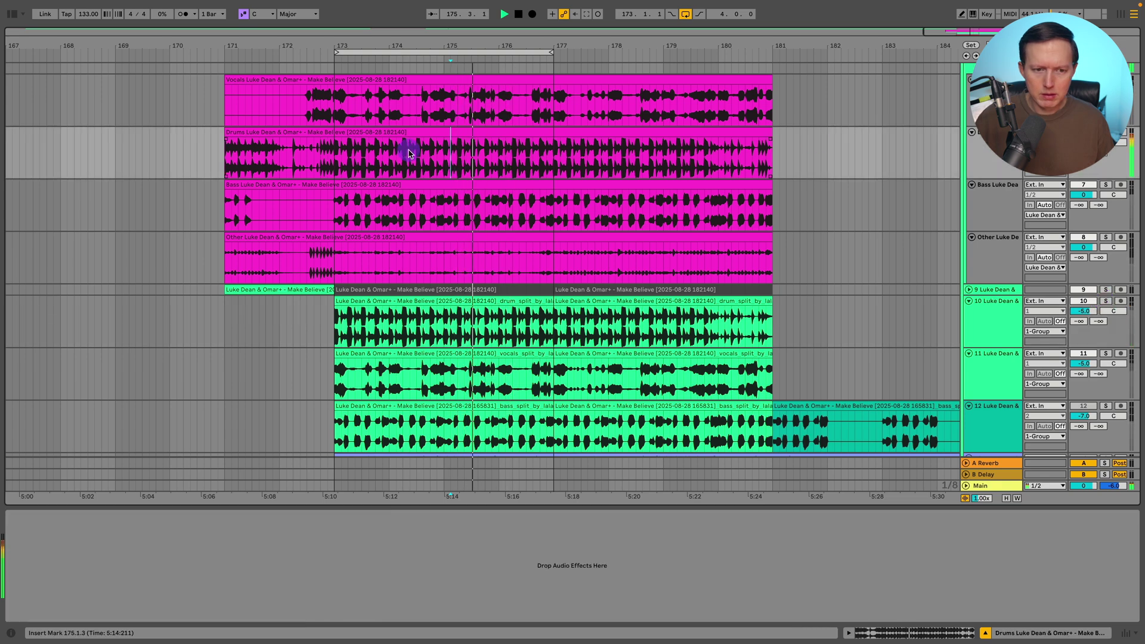
- Replay the new Drums stem from bar 173, stop playback and select the lalal.ai drum split on track 10
{"action": "left_click", "coordinate": [337, 156]}
{"action": "key", "text": "space"}
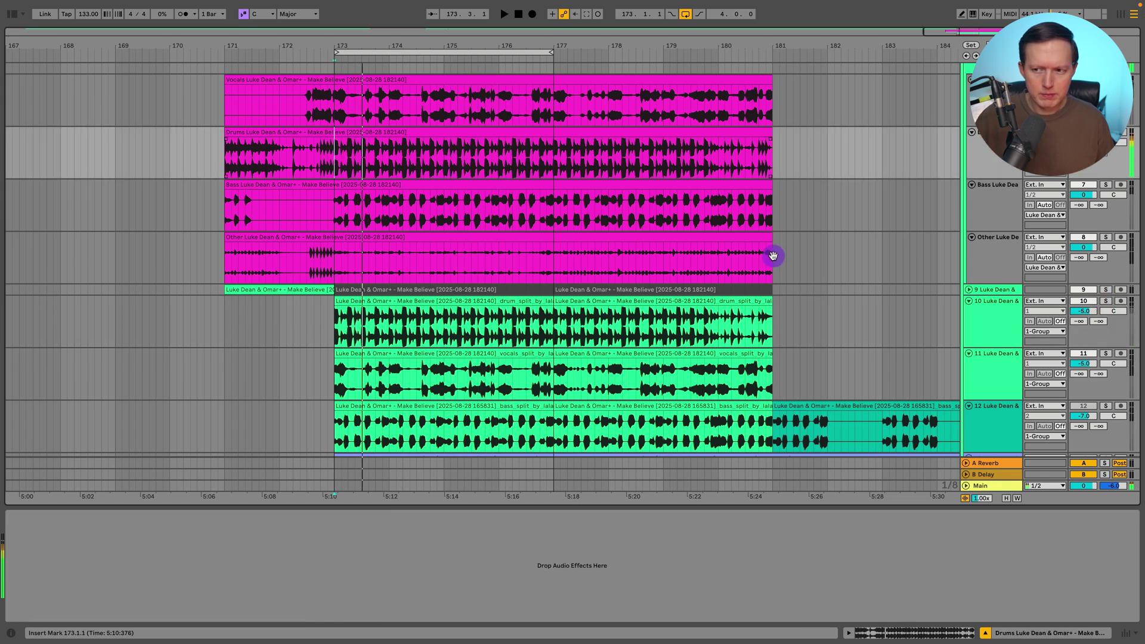
{"action": "left_click", "coordinate": [1085, 313]}
{"action": "left_click", "coordinate": [1009, 312]}
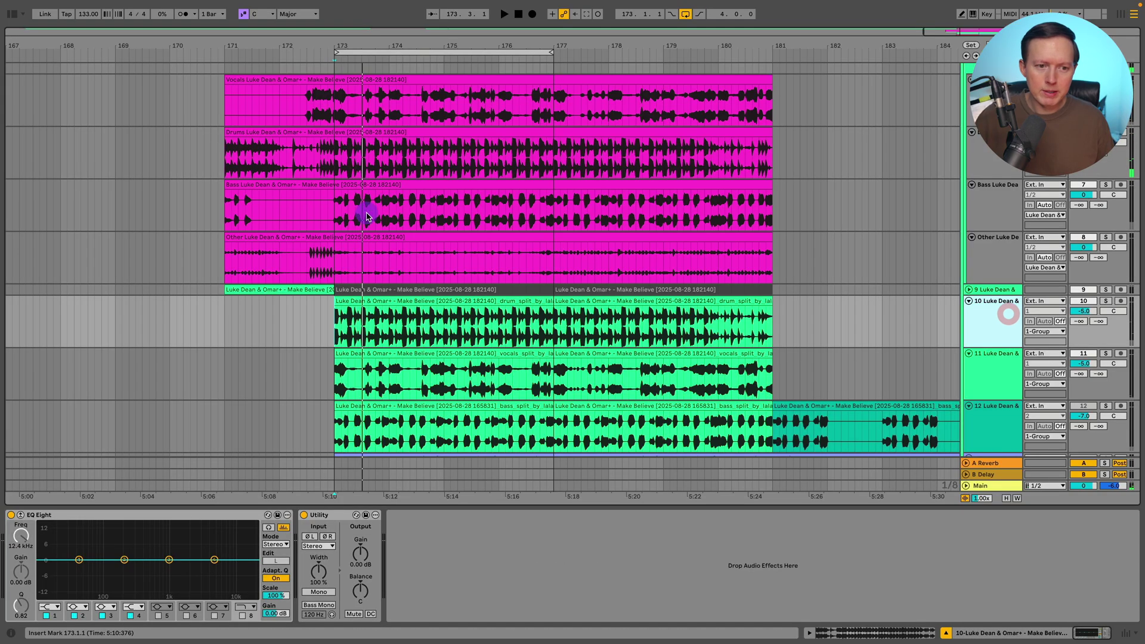
- Solo the new Bass stem and play it from bar 173
{"action": "left_click", "coordinate": [336, 207]}
{"action": "left_click", "coordinate": [1105, 184]}
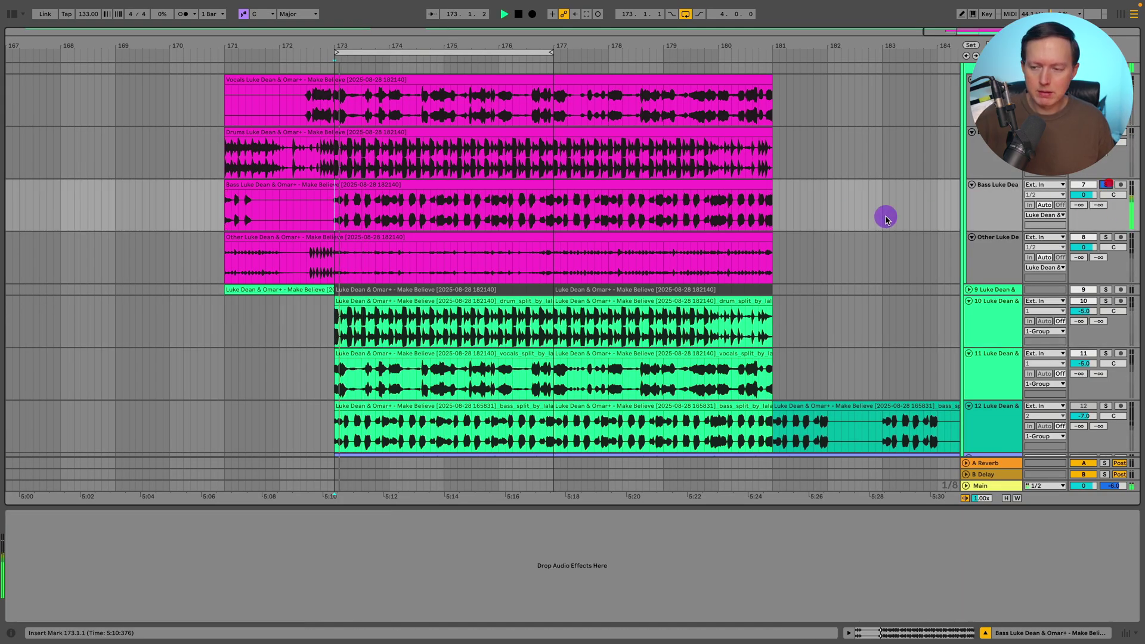
{"action": "key", "text": "space"}
- Alternate the solo between the lalal.ai bass split on track 12 and the new Bass stem during playback
{"action": "scroll", "coordinate": [767, 269], "scroll_direction": "down", "scroll_amount": 1}
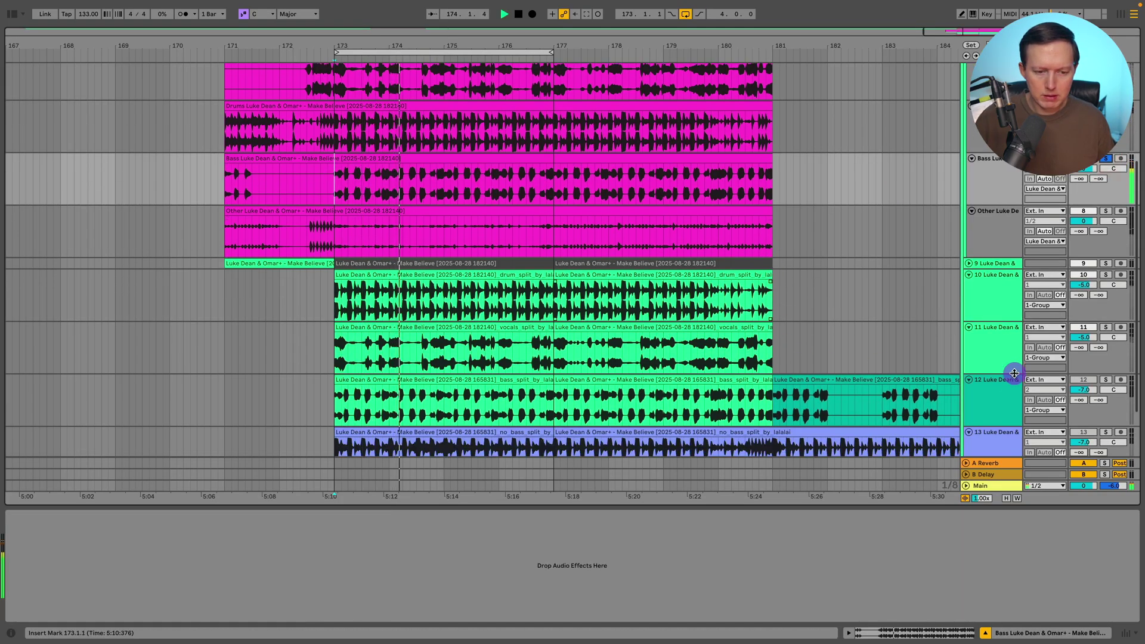
{"action": "left_click", "coordinate": [1105, 383]}
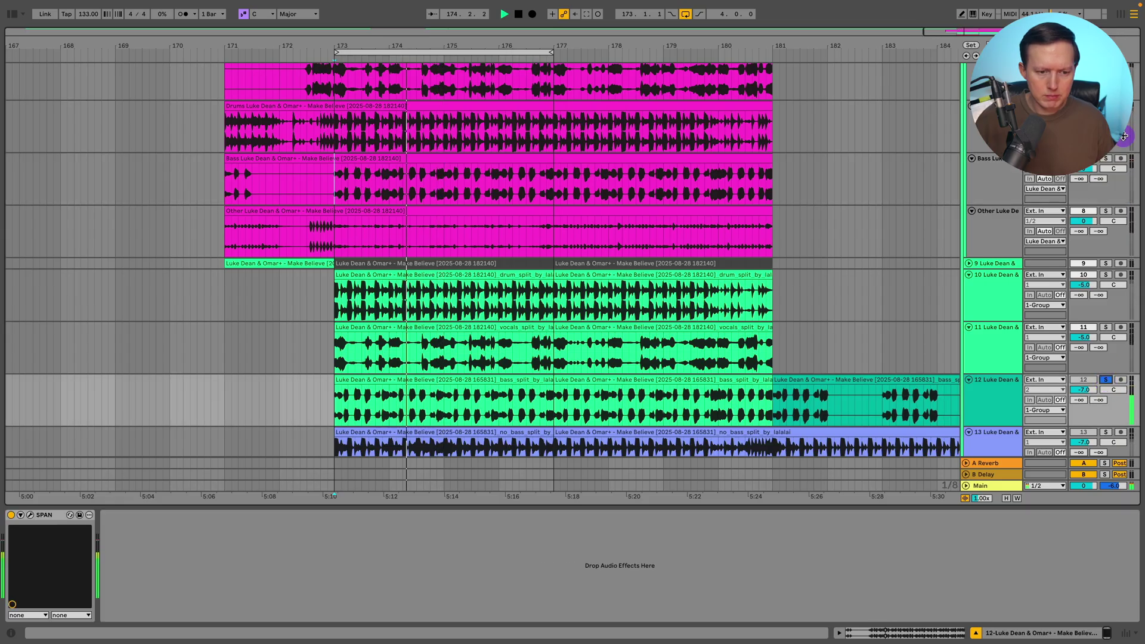
{"action": "left_click", "coordinate": [1104, 159]}
{"action": "left_click", "coordinate": [1105, 159]}
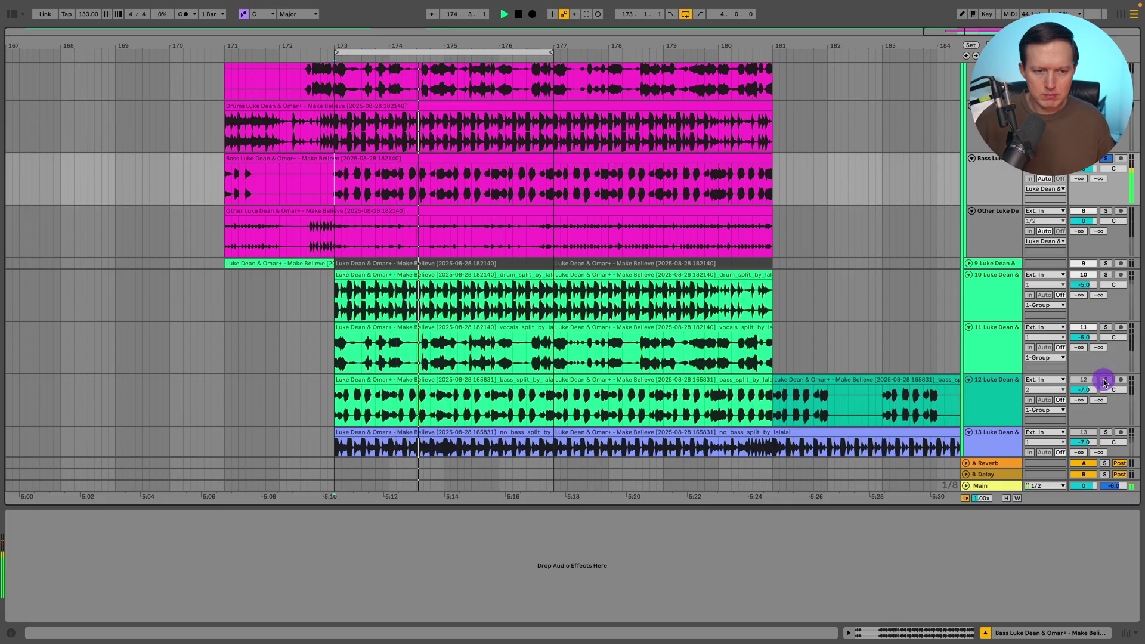
{"action": "left_click", "coordinate": [699, 338]}
{"action": "left_click", "coordinate": [1105, 380]}
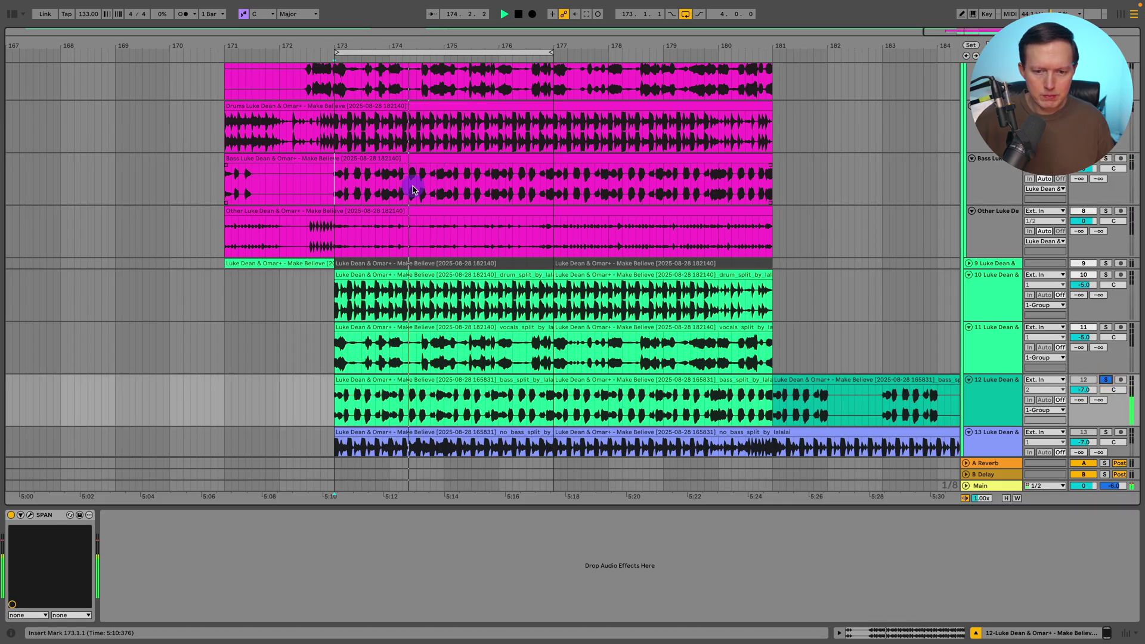
- Stop playback, solo the new Other stem, select its section from bar 173 to bar 177 and play it
{"action": "left_click", "coordinate": [1105, 210]}
{"action": "key", "text": "space"}
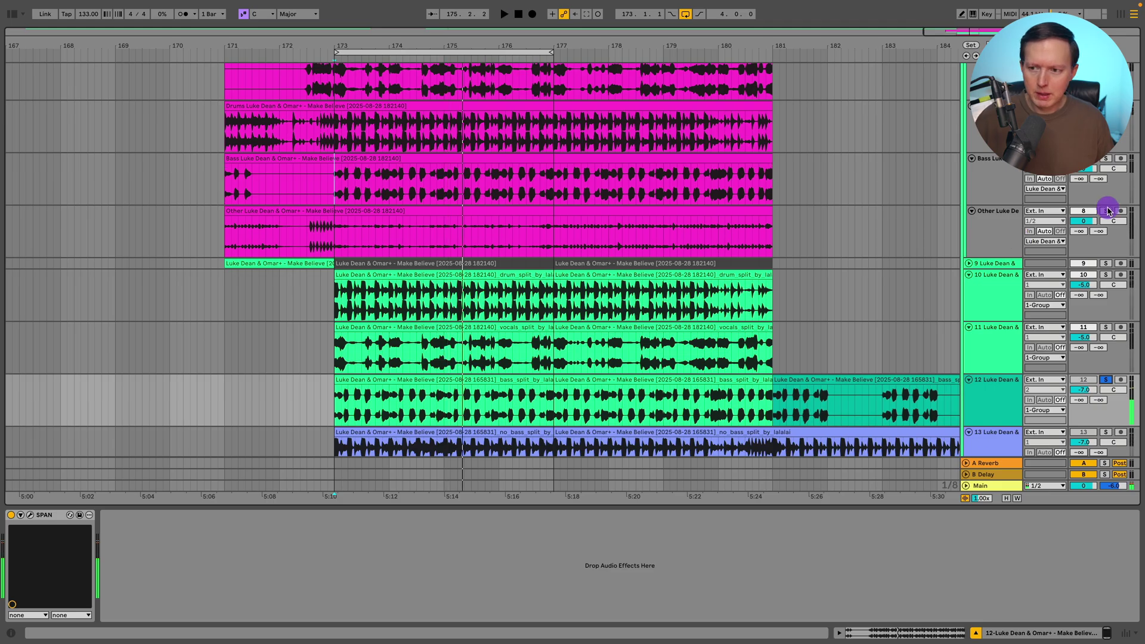
{"action": "left_click_drag", "start_coordinate": [335, 234], "coordinate": [548, 229]}
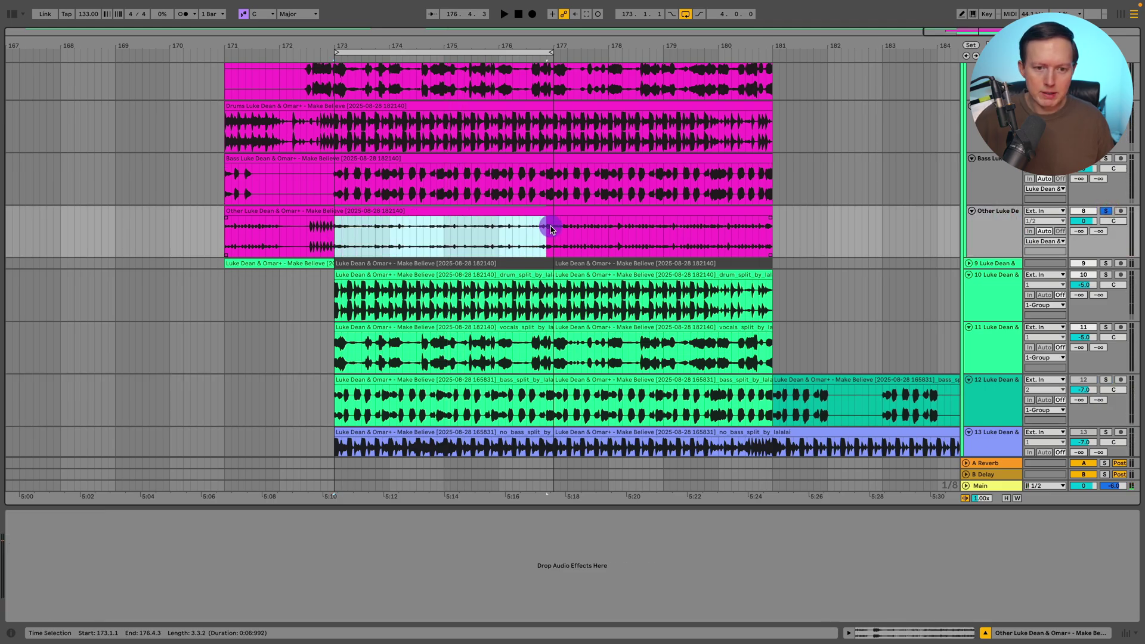
{"action": "scroll", "coordinate": [537, 233], "scroll_direction": "up", "scroll_amount": 2}
{"action": "key", "text": "space"}
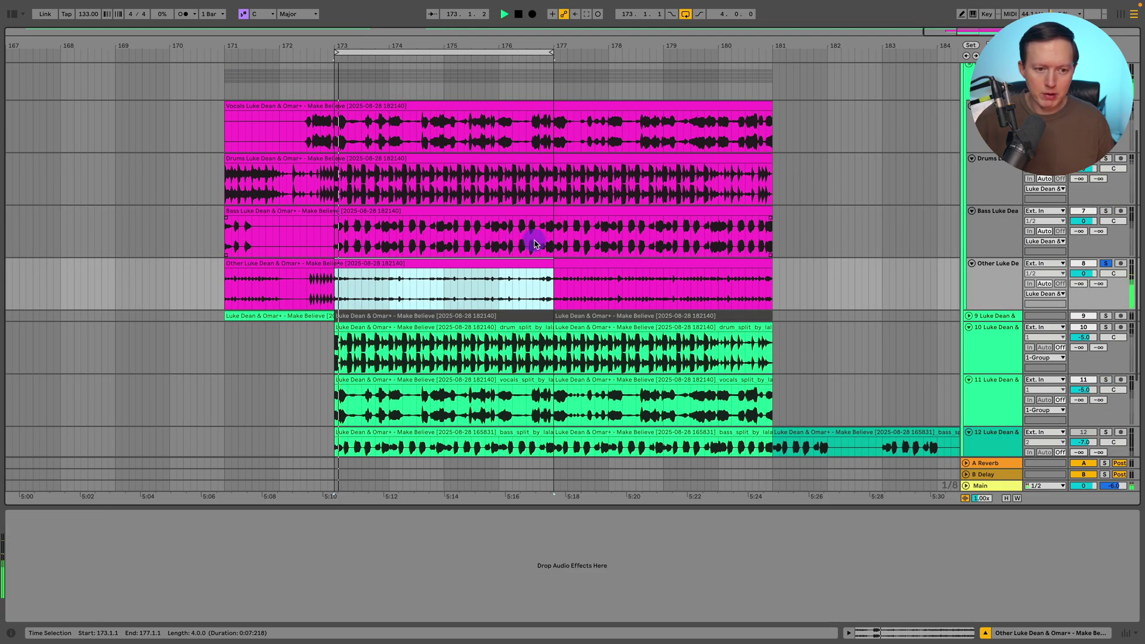